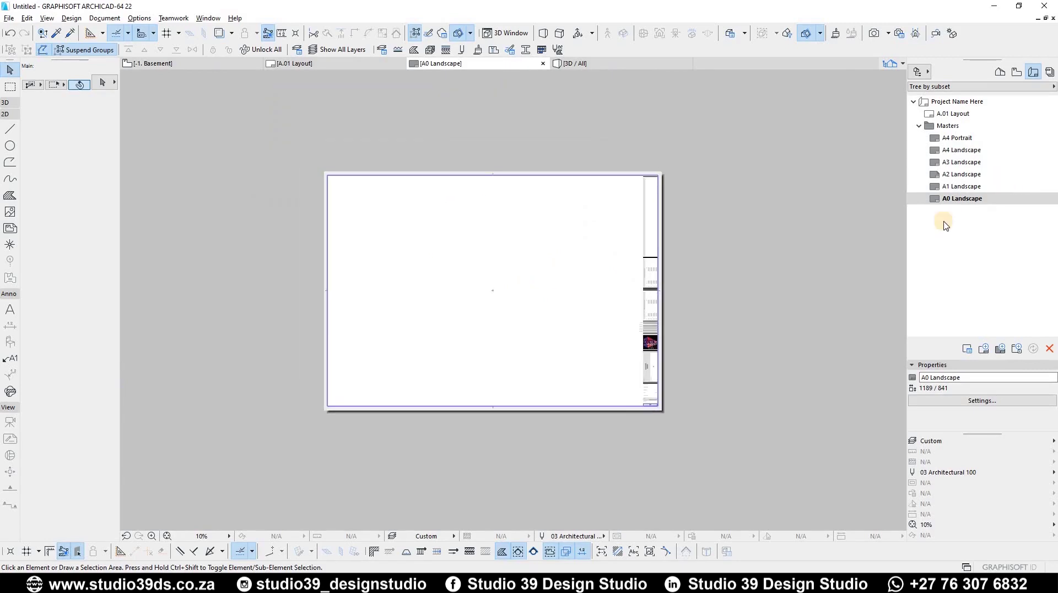
- Display the A1 Landscape master and collapse the Masters folder in the Navigator
{"action": "left_click", "coordinate": [959, 187]}
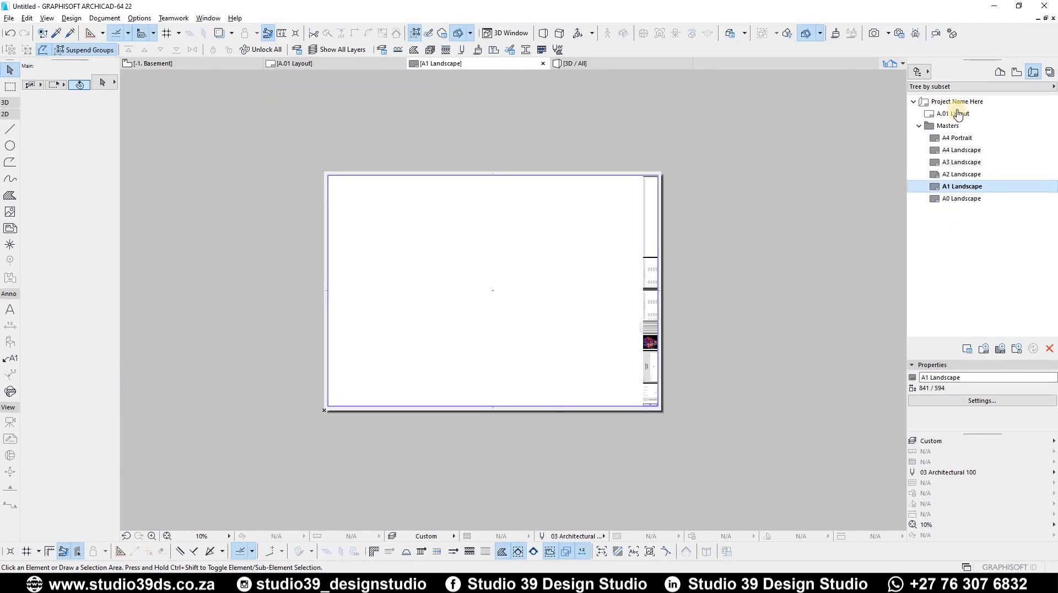
{"action": "left_click", "coordinate": [919, 126]}
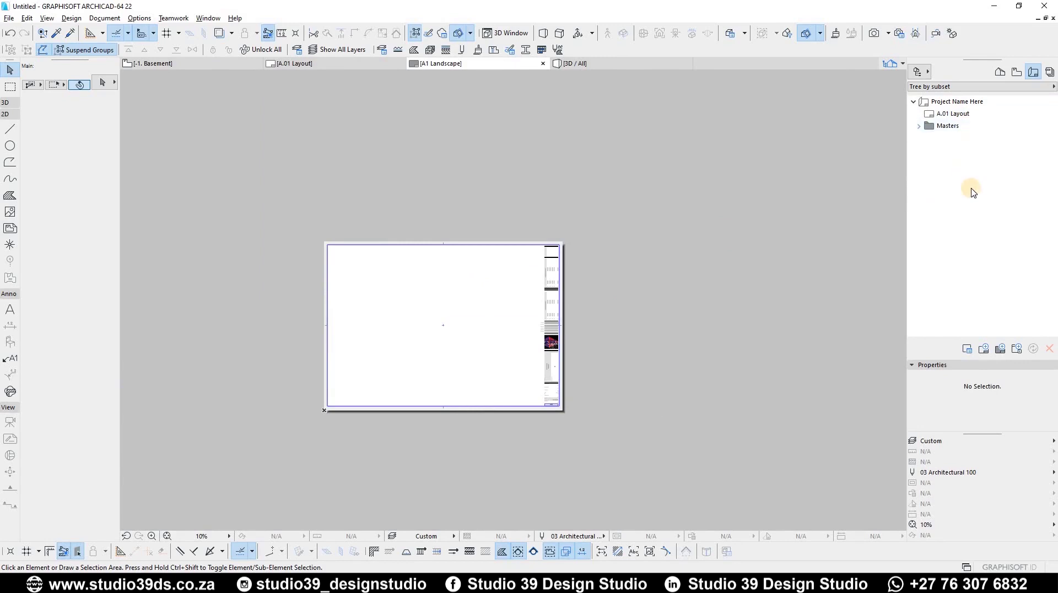
{"action": "right_click", "coordinate": [961, 105]}
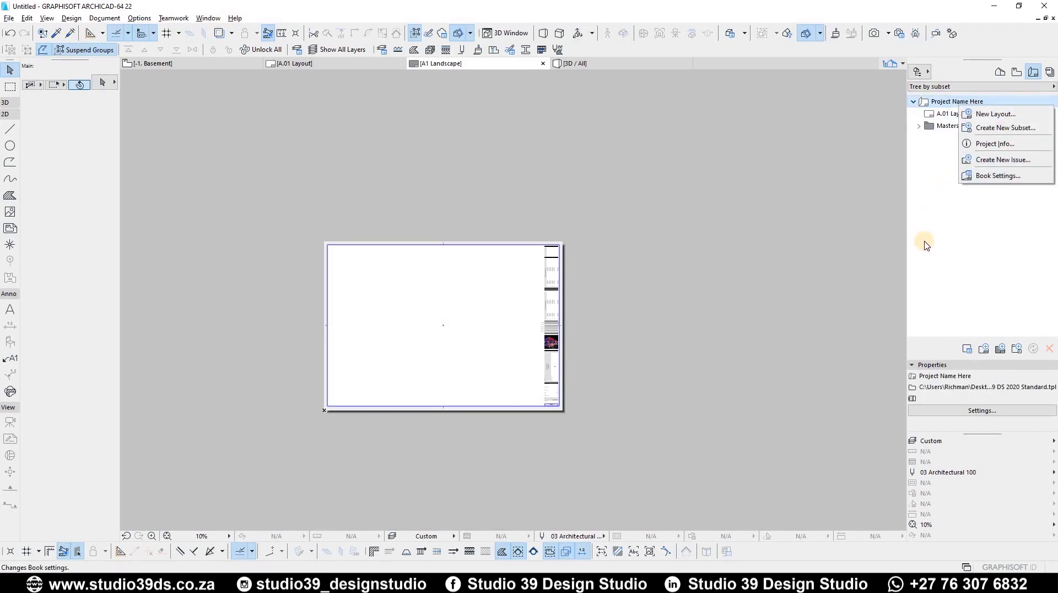
{"action": "left_click", "coordinate": [946, 103]}
{"action": "right_click", "coordinate": [935, 103]}
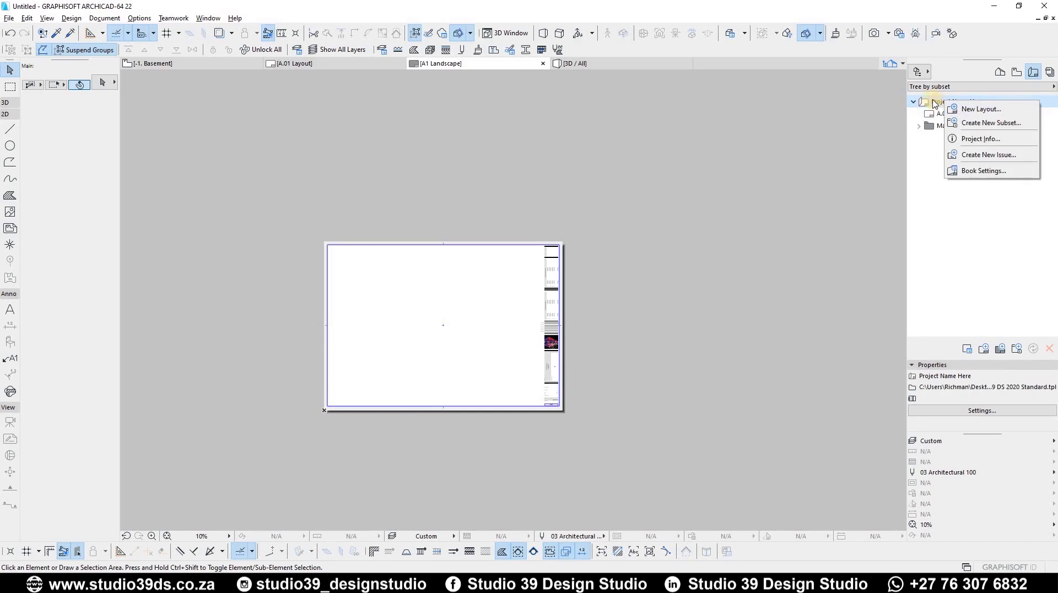
{"action": "left_click", "coordinate": [935, 103]}
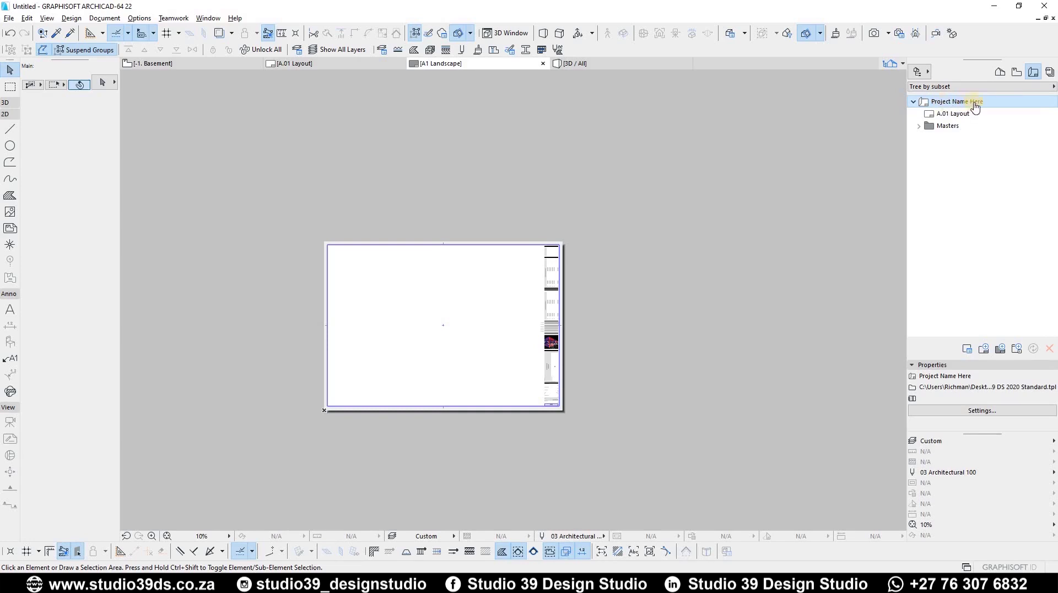
{"action": "left_click", "coordinate": [9, 18]}
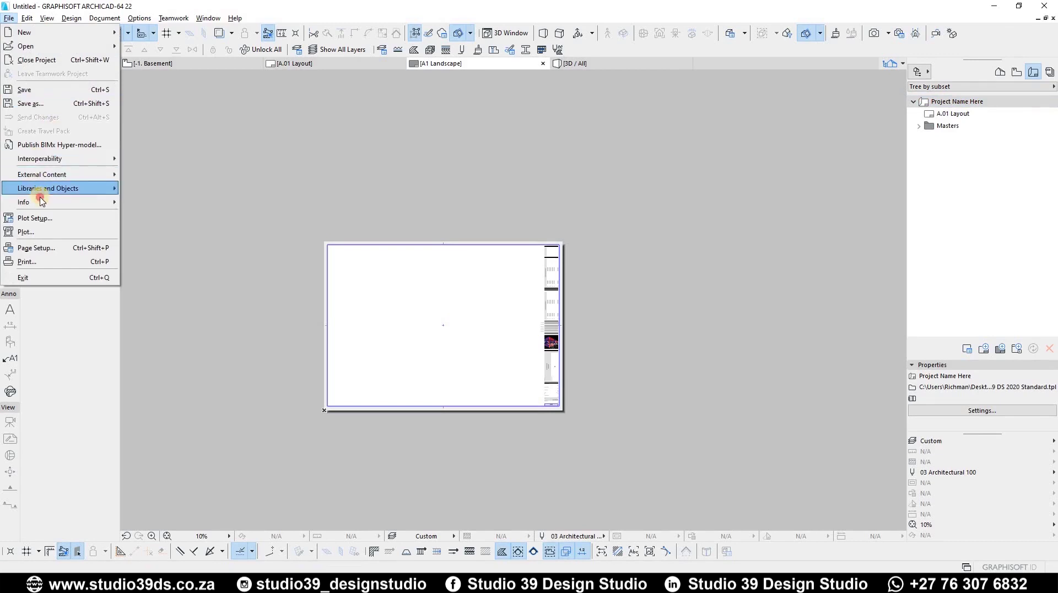
{"action": "mouse_move", "coordinate": [83, 202]}
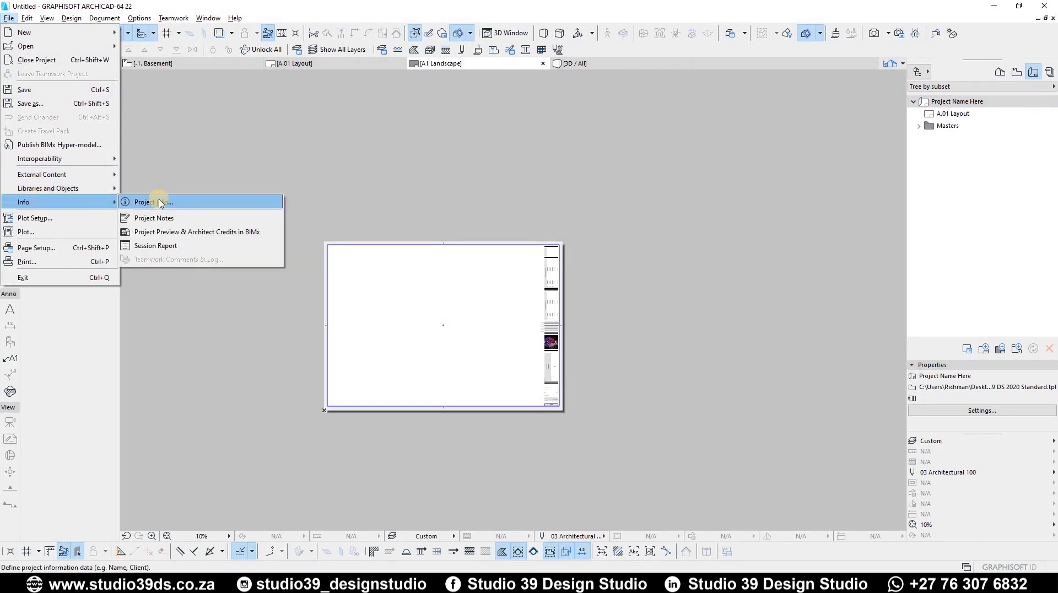
{"action": "left_click", "coordinate": [160, 203]}
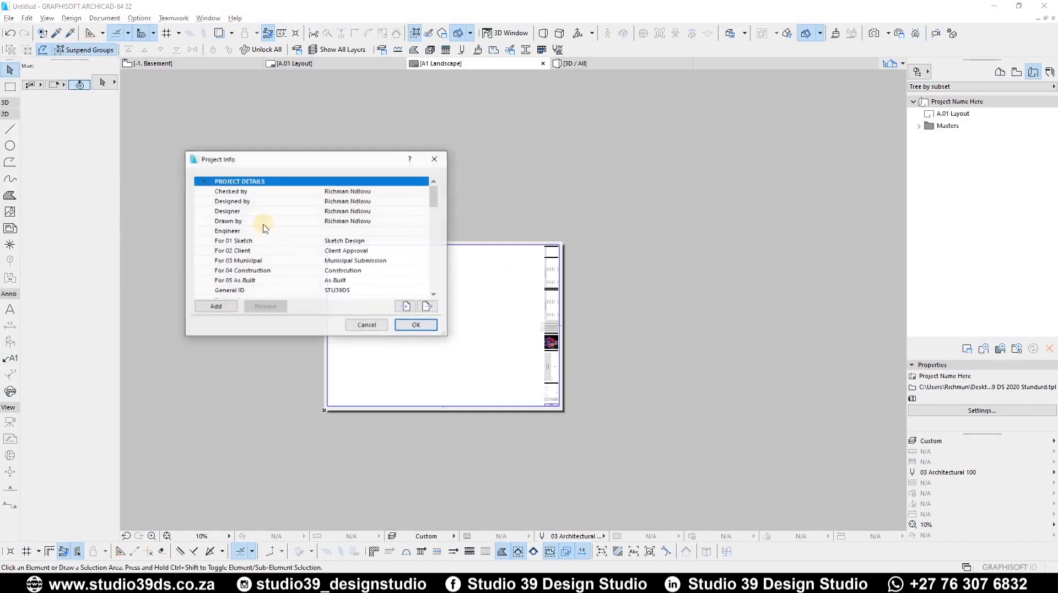
{"action": "scroll", "coordinate": [365, 257], "scroll_direction": "down", "scroll_amount": 3}
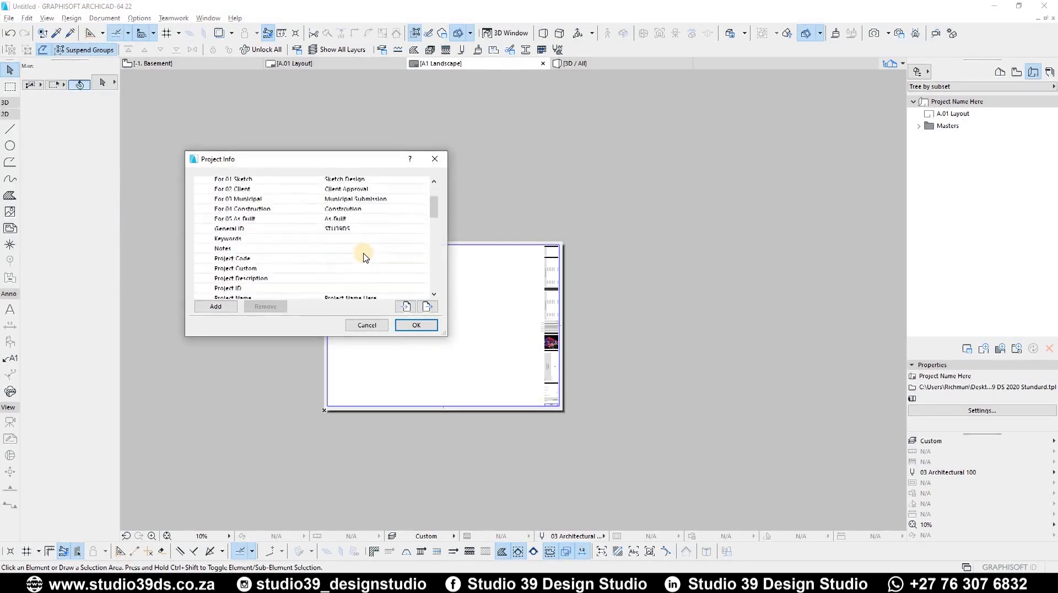
{"action": "scroll", "coordinate": [353, 267], "scroll_direction": "up", "scroll_amount": 3}
{"action": "scroll", "coordinate": [359, 268], "scroll_direction": "down", "scroll_amount": 3}
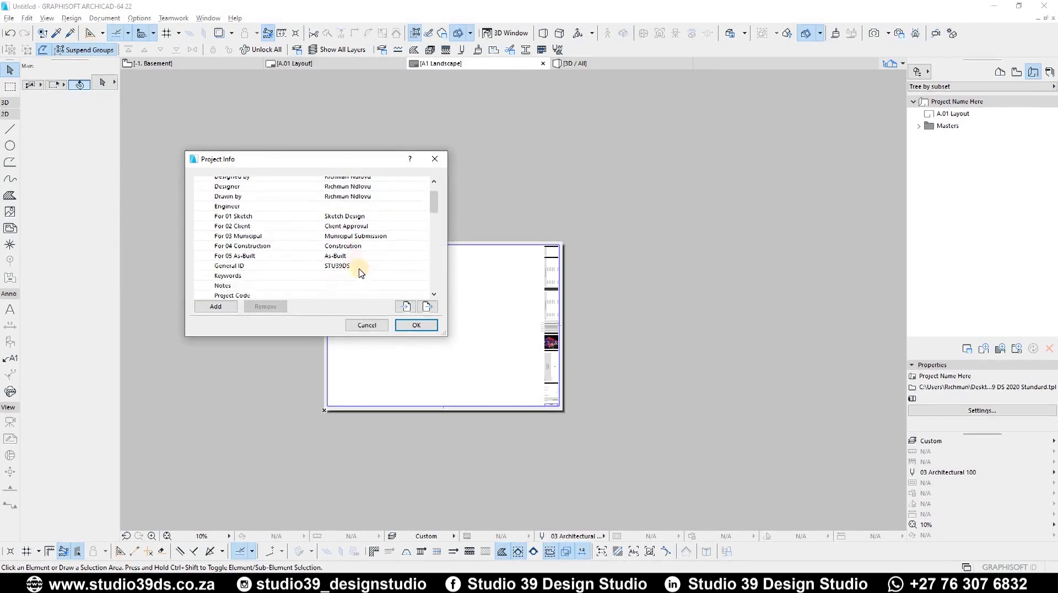
{"action": "scroll", "coordinate": [362, 255], "scroll_direction": "down", "scroll_amount": 2}
{"action": "left_click", "coordinate": [339, 211]}
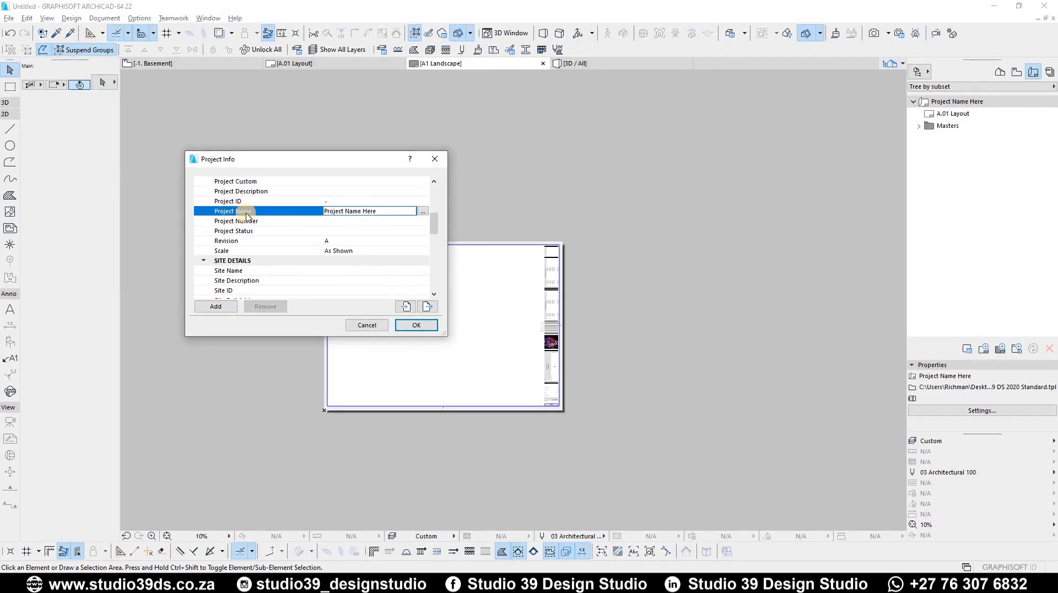
{"action": "key", "text": "ctrl+a"}
{"action": "left_click", "coordinate": [384, 211]}
{"action": "key", "text": "ctrl+a"}
{"action": "left_click", "coordinate": [384, 212]}
{"action": "type", "text": "01"}
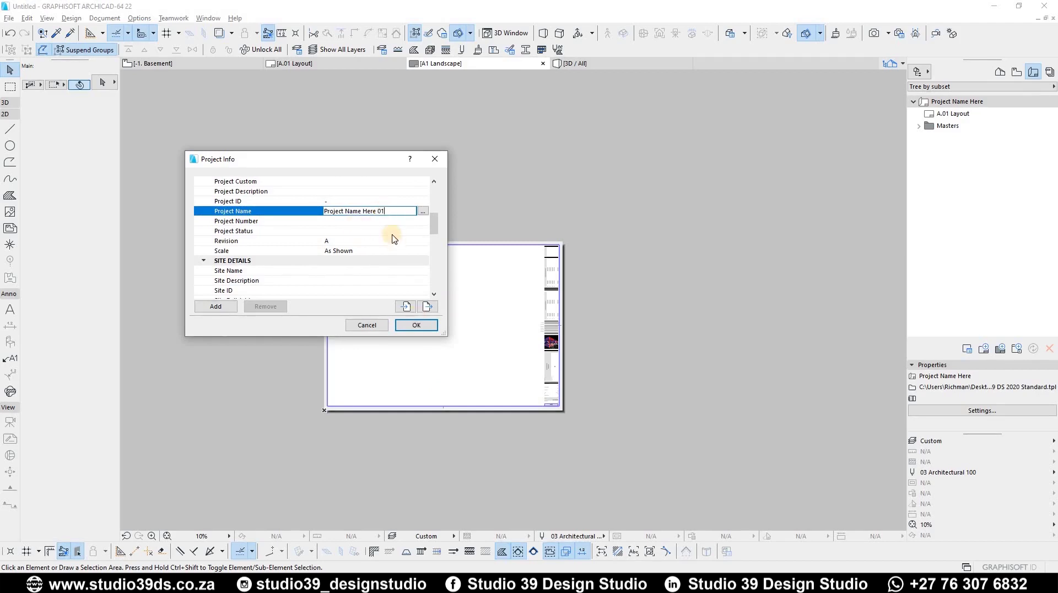
{"action": "left_click", "coordinate": [418, 326]}
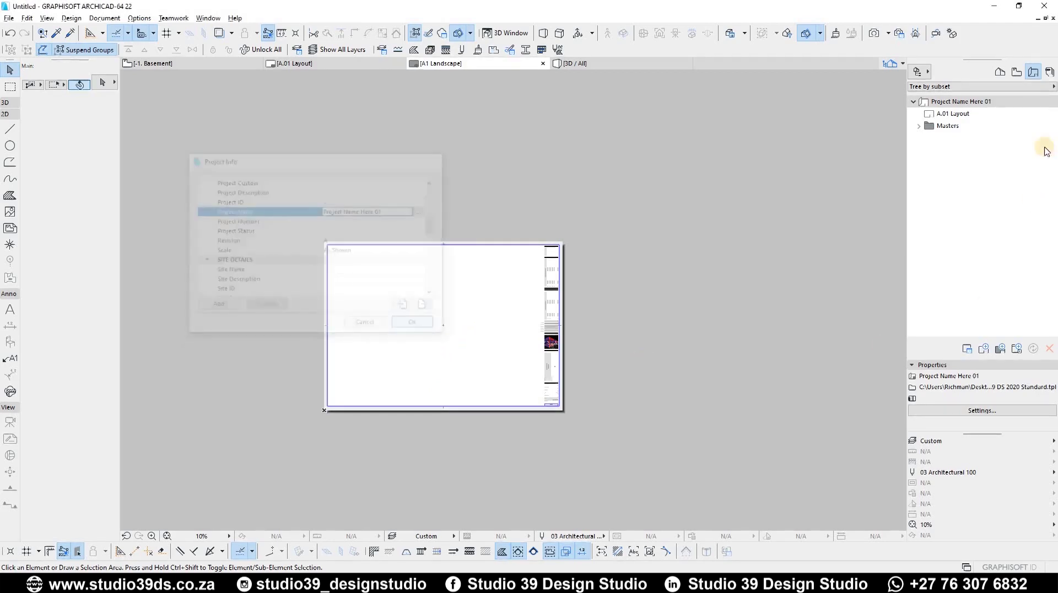
{"action": "key", "text": "ctrl+z"}
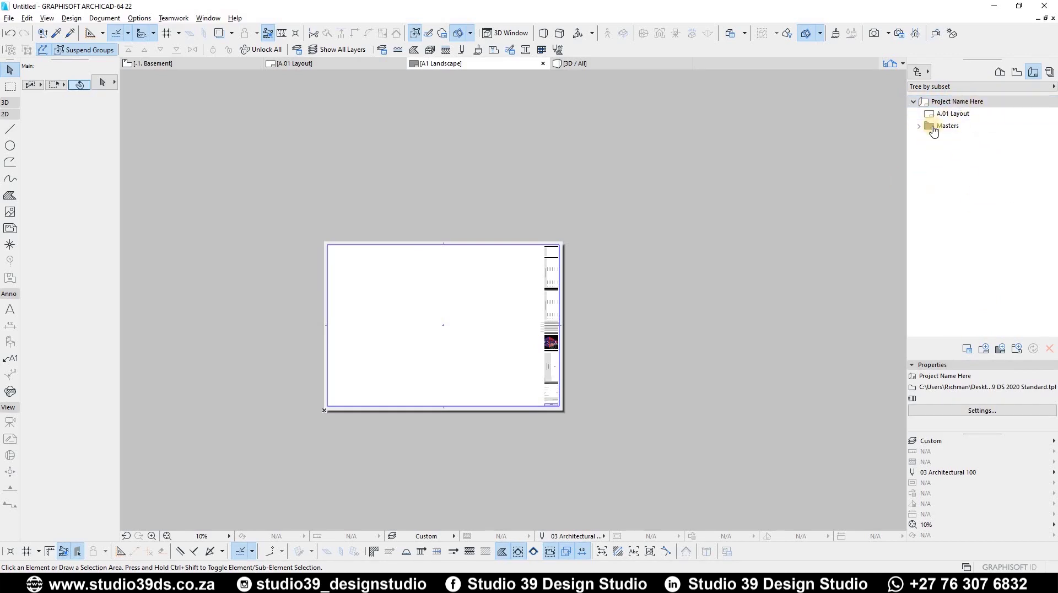
- Create a new subset from the project book with customized IDs, named SITE PLAN
{"action": "right_click", "coordinate": [1001, 103]}
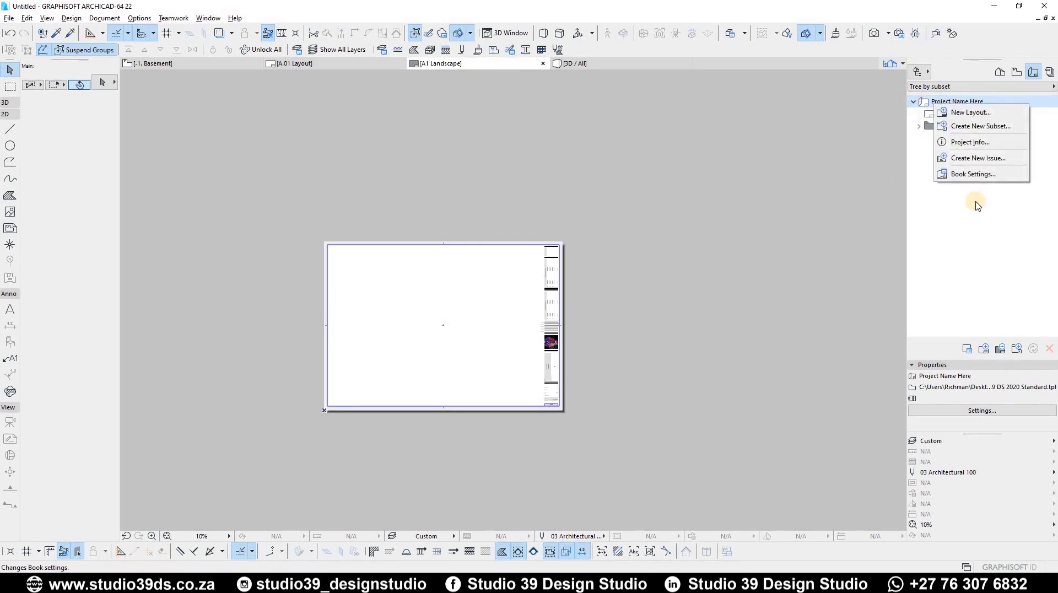
{"action": "left_click", "coordinate": [966, 128]}
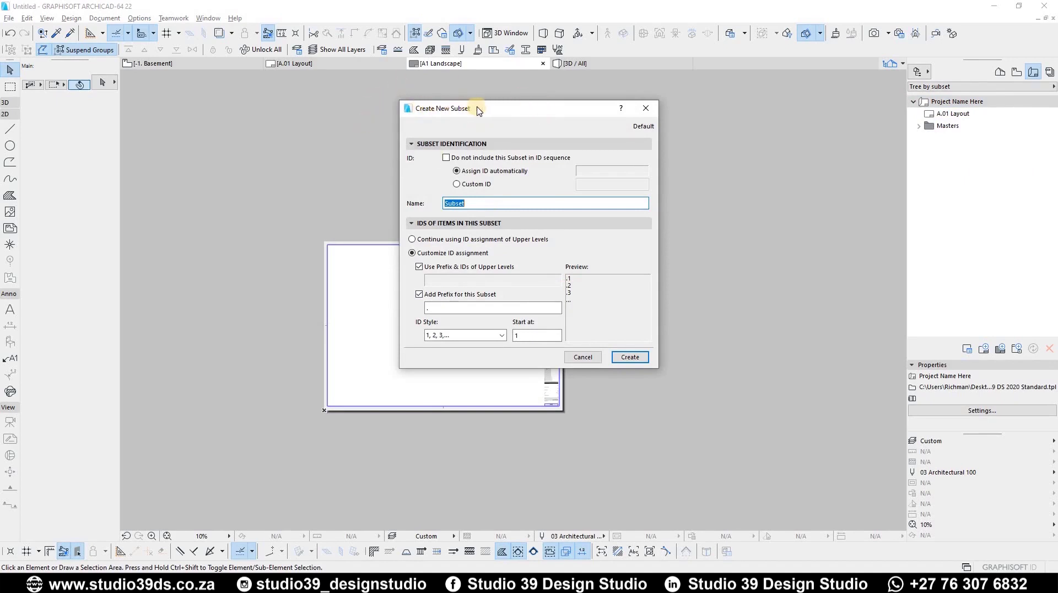
{"action": "left_click", "coordinate": [422, 145]}
{"action": "left_click", "coordinate": [422, 145]}
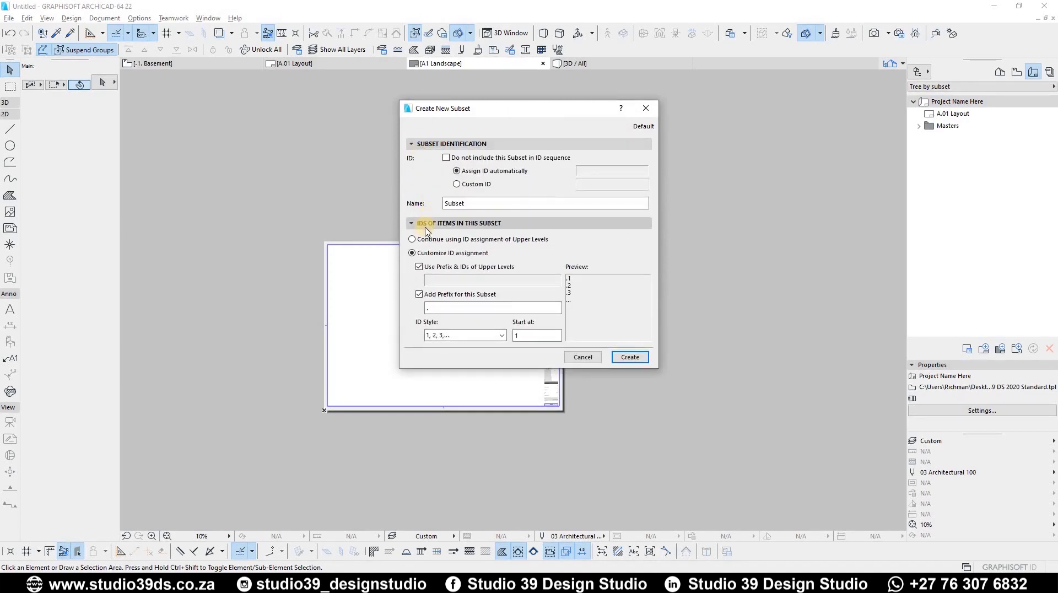
{"action": "left_click", "coordinate": [435, 225]}
{"action": "left_click", "coordinate": [433, 223]}
{"action": "double_click", "coordinate": [469, 204]}
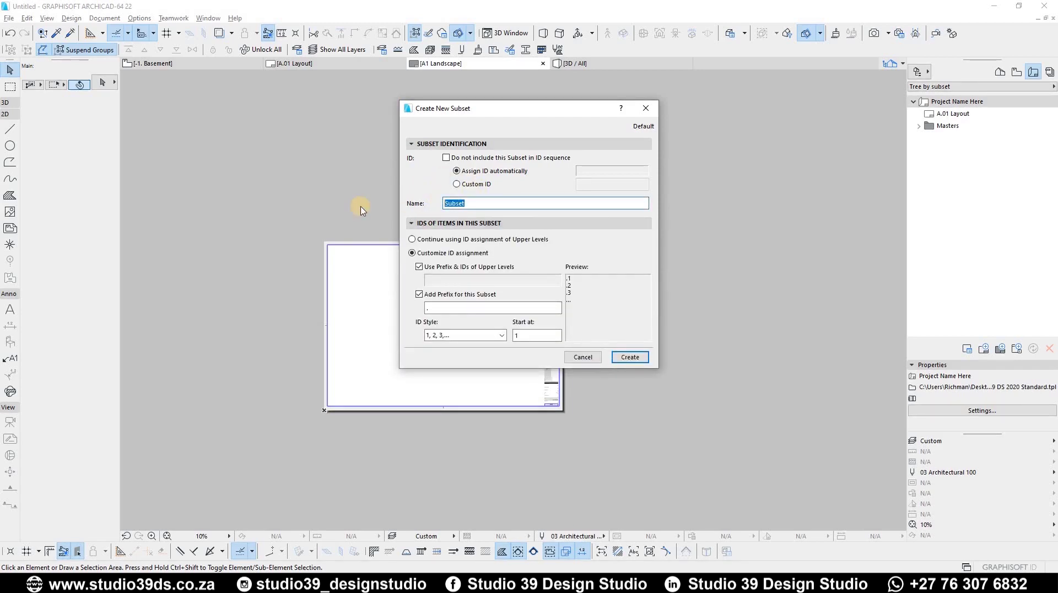
{"action": "type", "text": "sITE PLANS"}
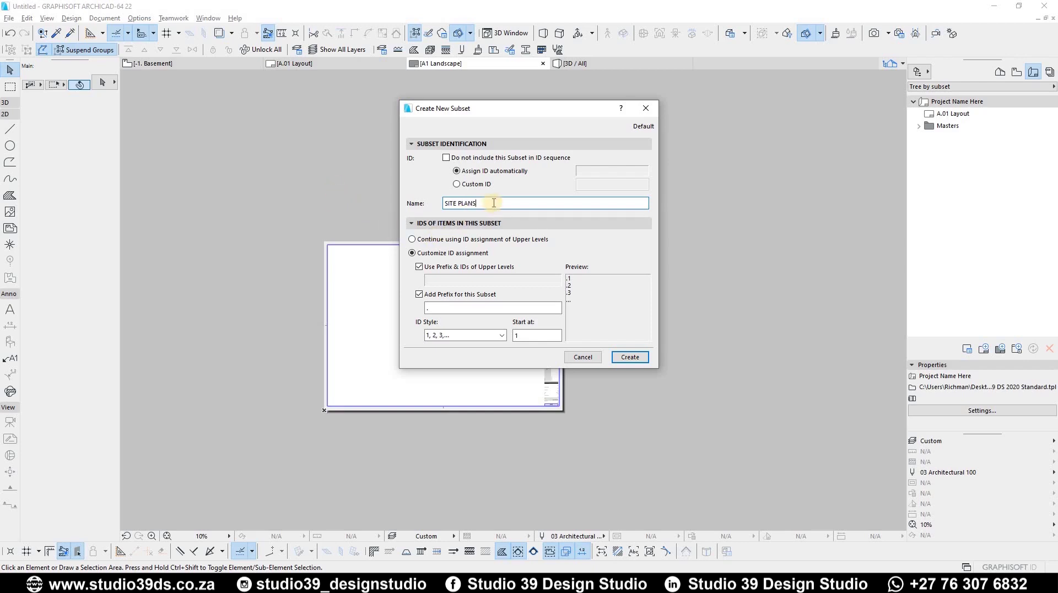
{"action": "key", "text": "BackSpace"}
- Enter STU39DS-XXX-A- as the subset's layout ID prefix
{"action": "left_click", "coordinate": [439, 309]}
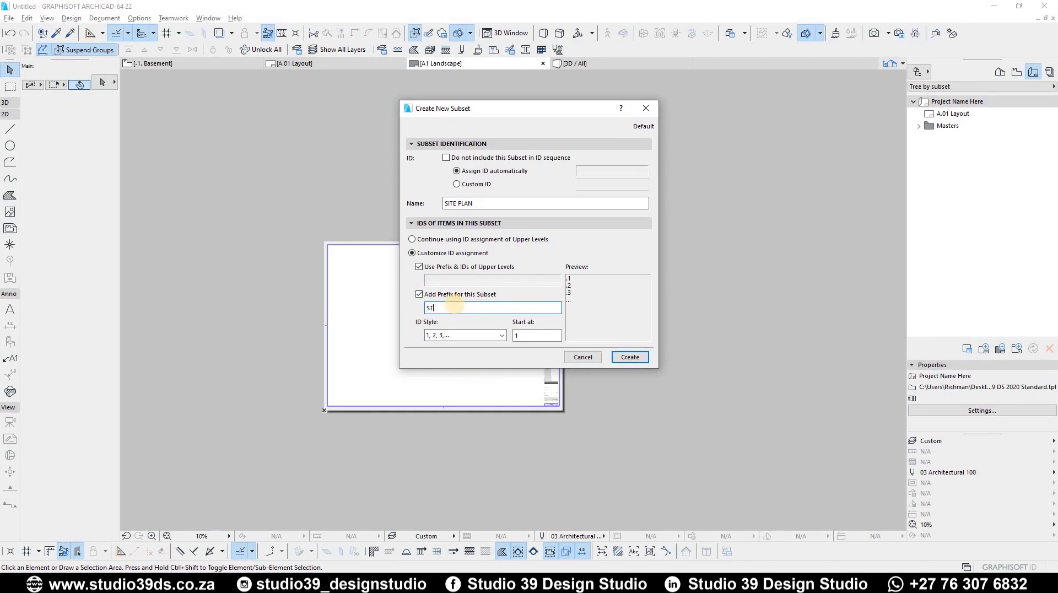
{"action": "type", "text": "39DS-XXX"}
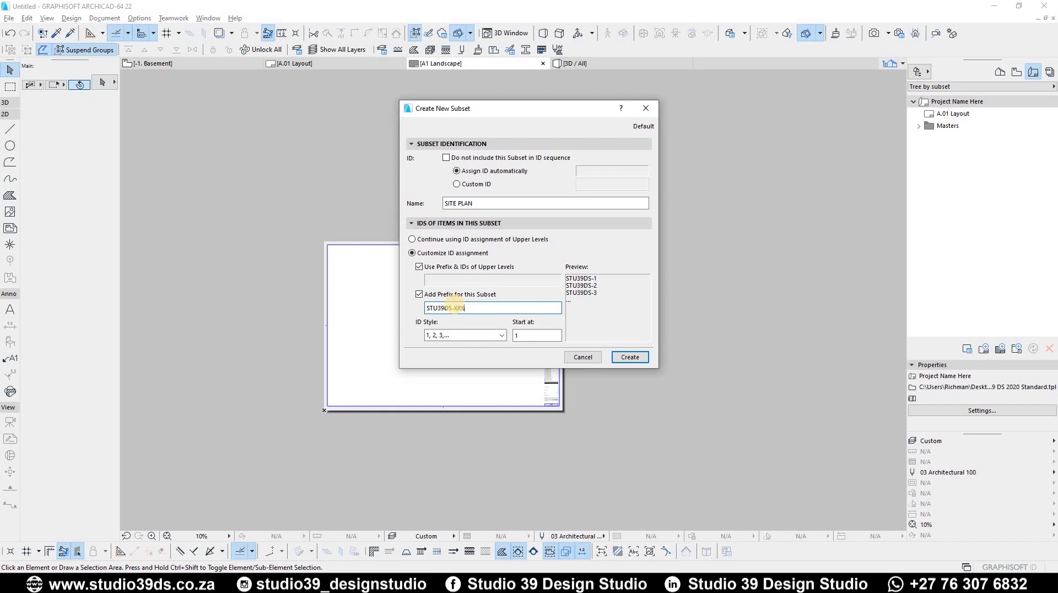
{"action": "type", "text": "-A-"}
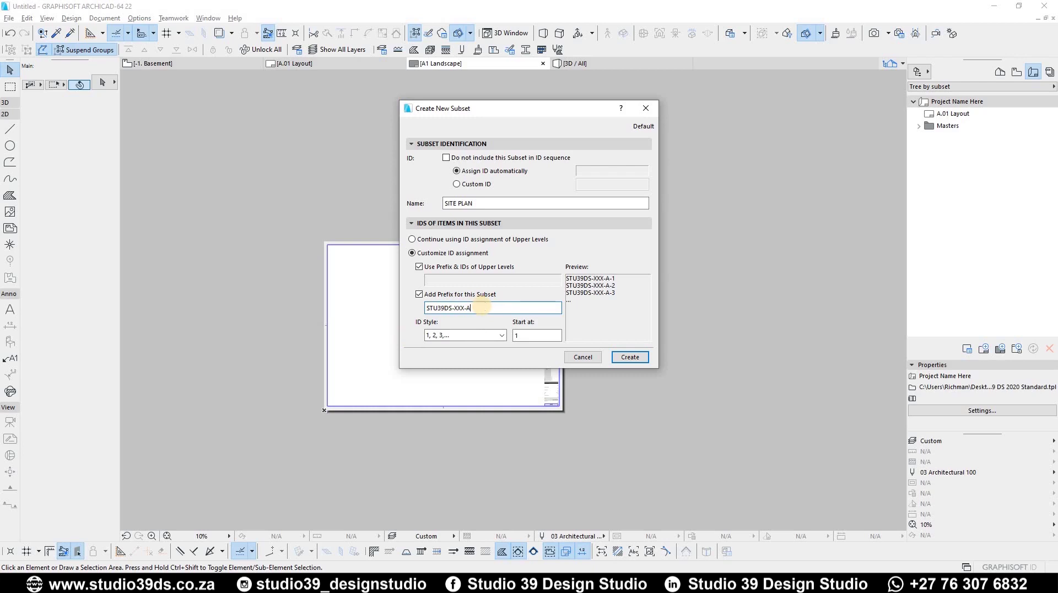
- Use the 001, 002, 003 ID style starting at 000, and create the SITE PLAN subset
{"action": "left_click", "coordinate": [438, 335]}
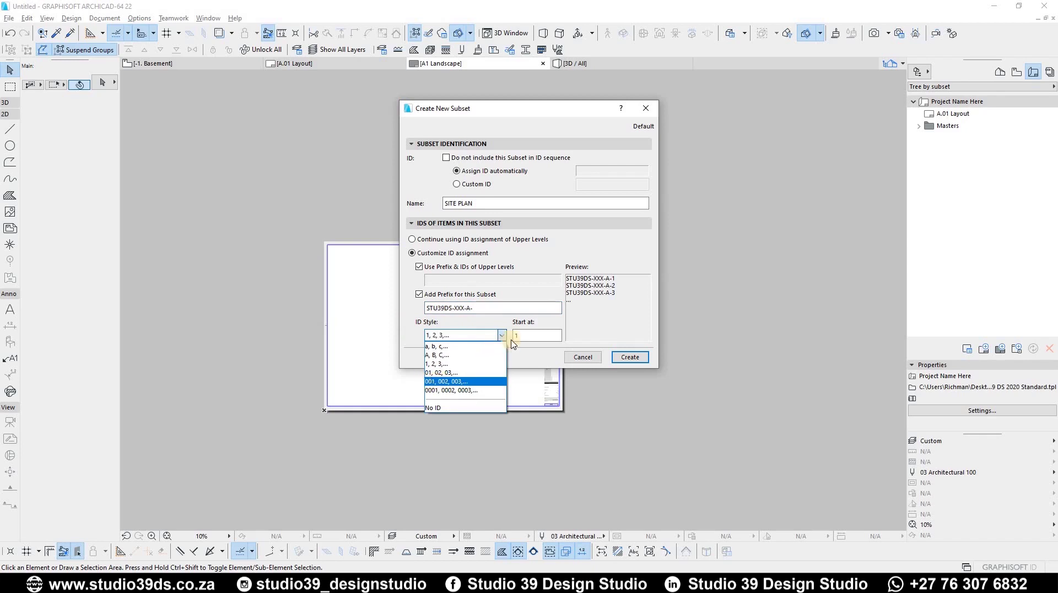
{"action": "key", "text": "Tab"}
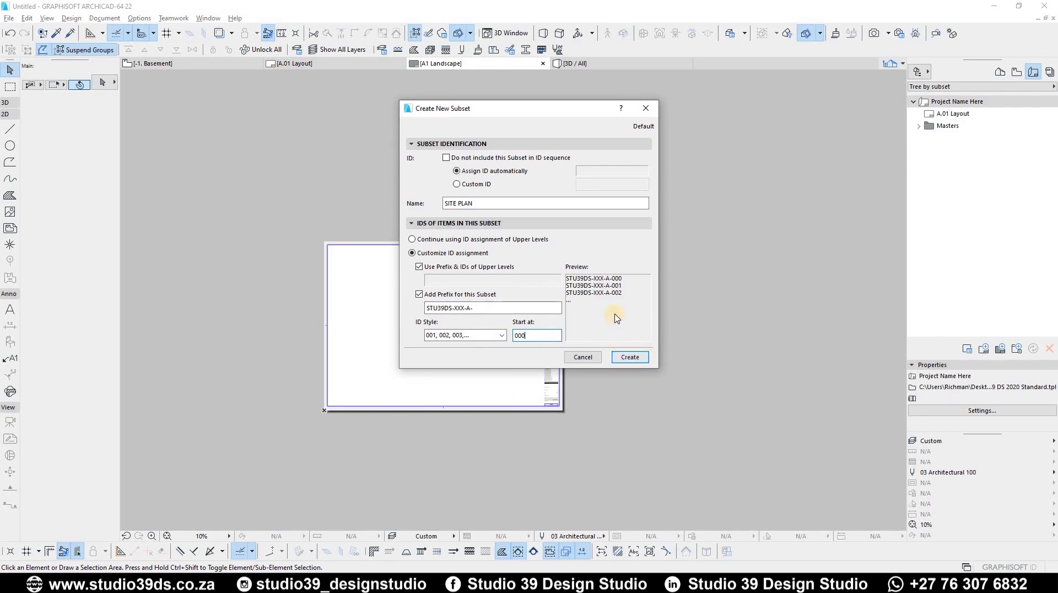
{"action": "left_click", "coordinate": [634, 360]}
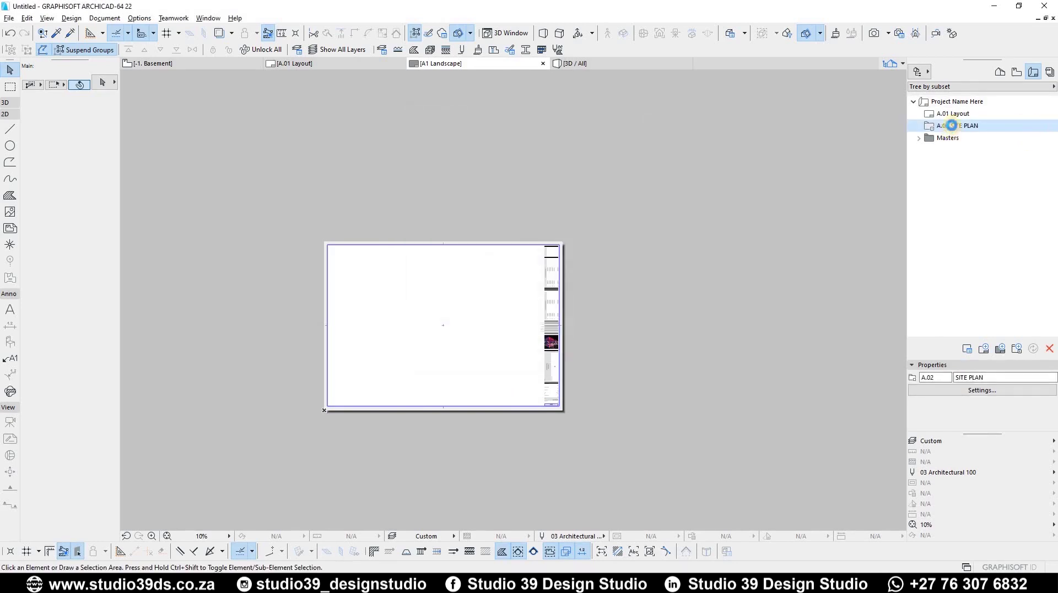
{"action": "right_click", "coordinate": [950, 128]}
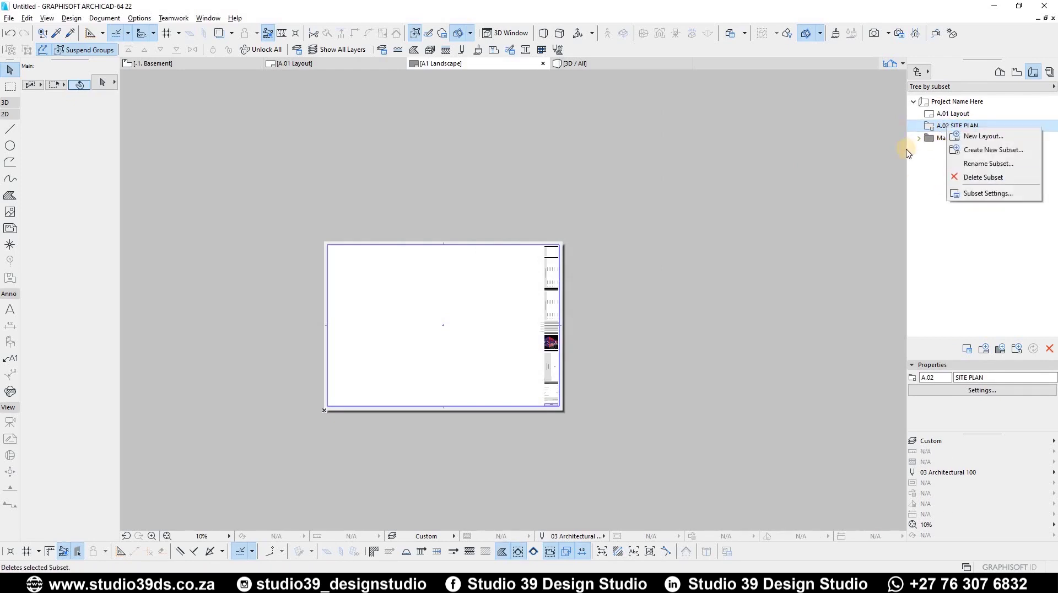
{"action": "left_click", "coordinate": [948, 127]}
{"action": "right_click", "coordinate": [949, 128]}
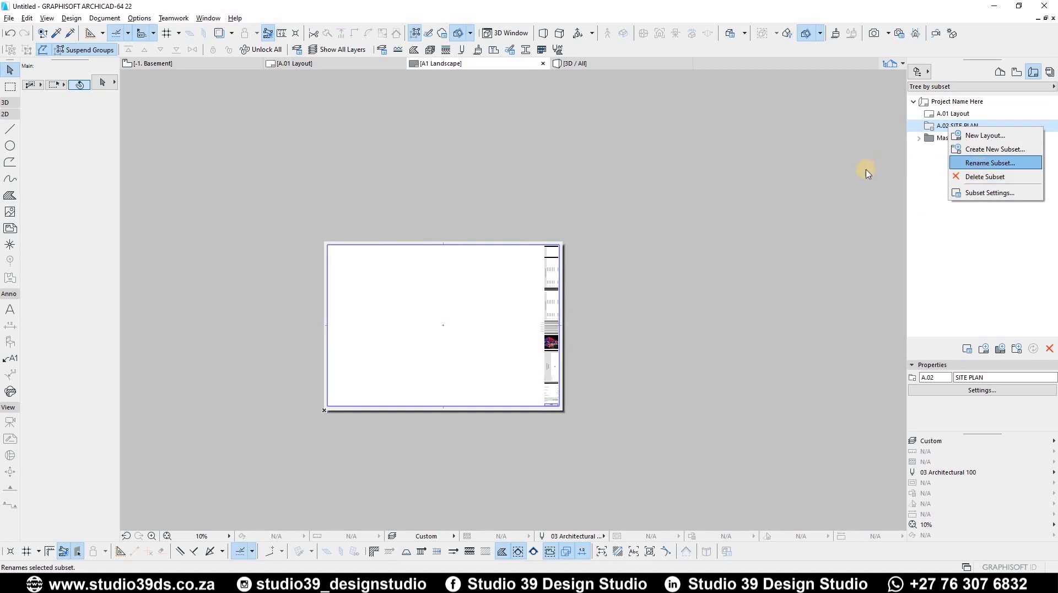
{"action": "key", "text": "Return"}
{"action": "key", "text": "Delete"}
{"action": "left_click", "coordinate": [592, 243]}
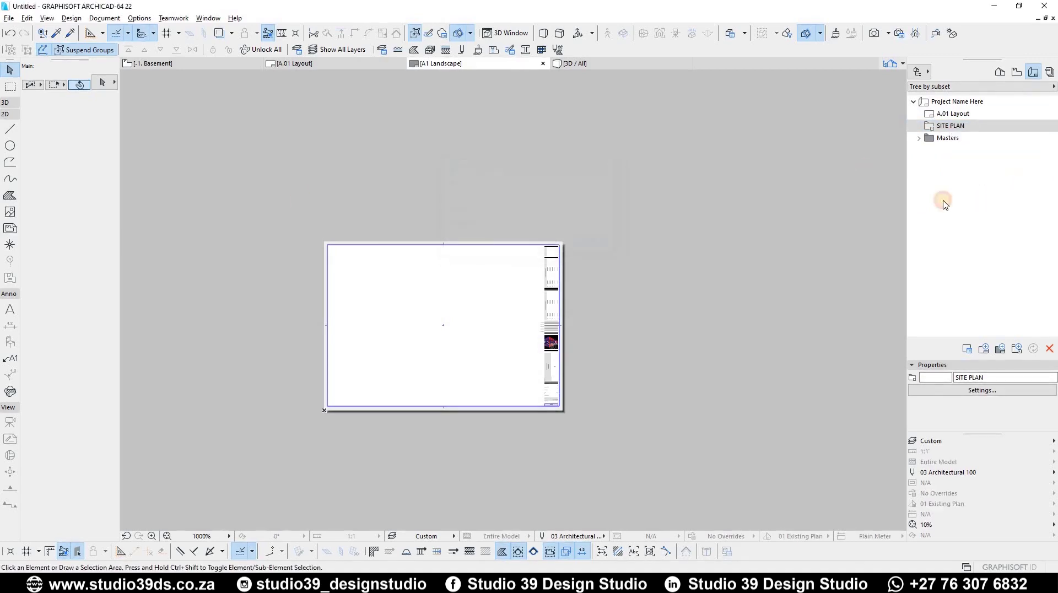
{"action": "right_click", "coordinate": [948, 127]}
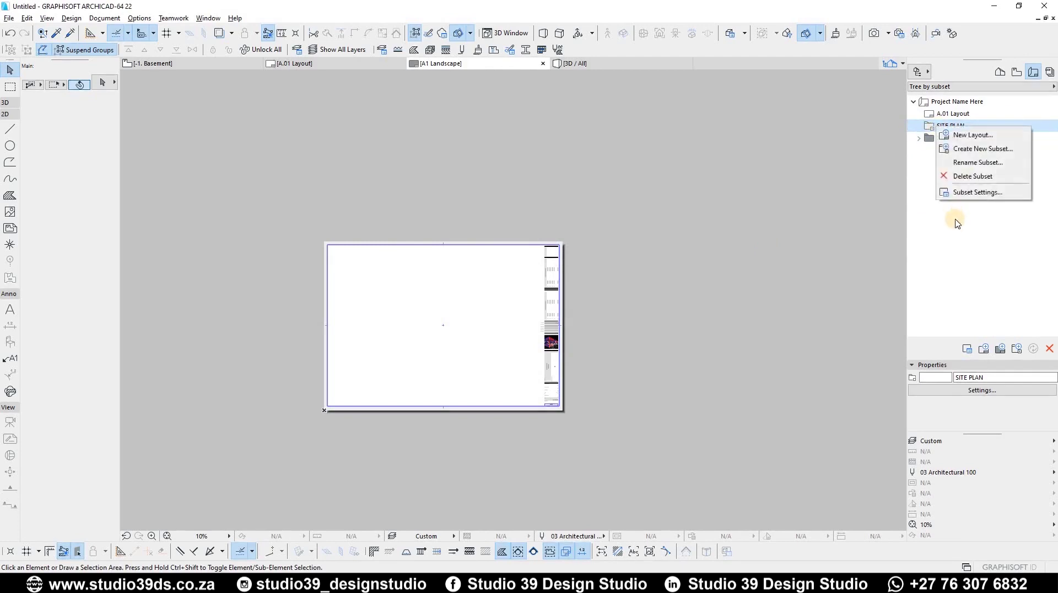
{"action": "left_click", "coordinate": [948, 127]}
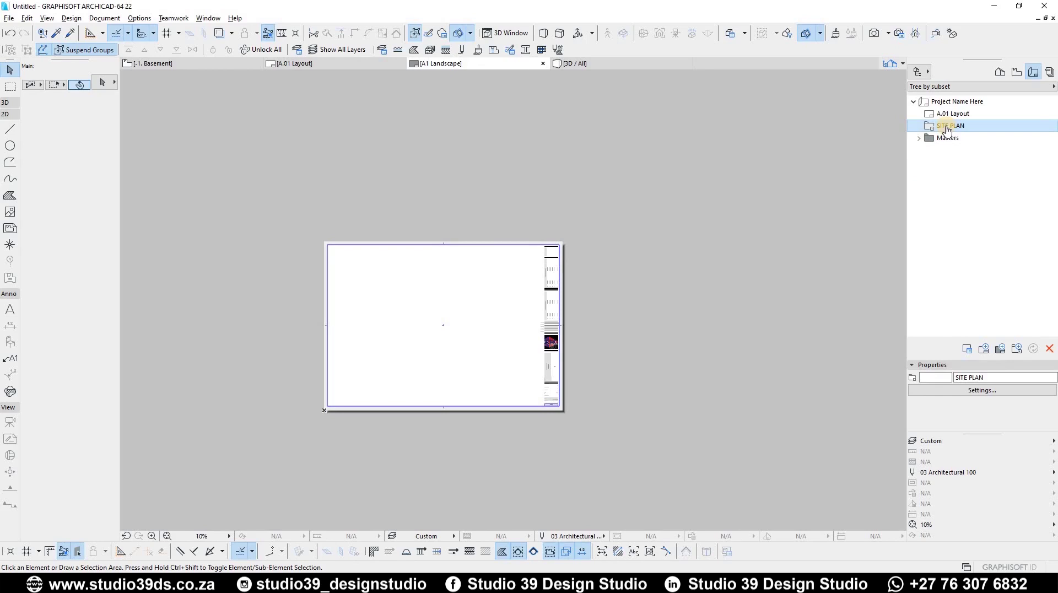
{"action": "right_click", "coordinate": [949, 128]}
{"action": "left_click", "coordinate": [981, 344]}
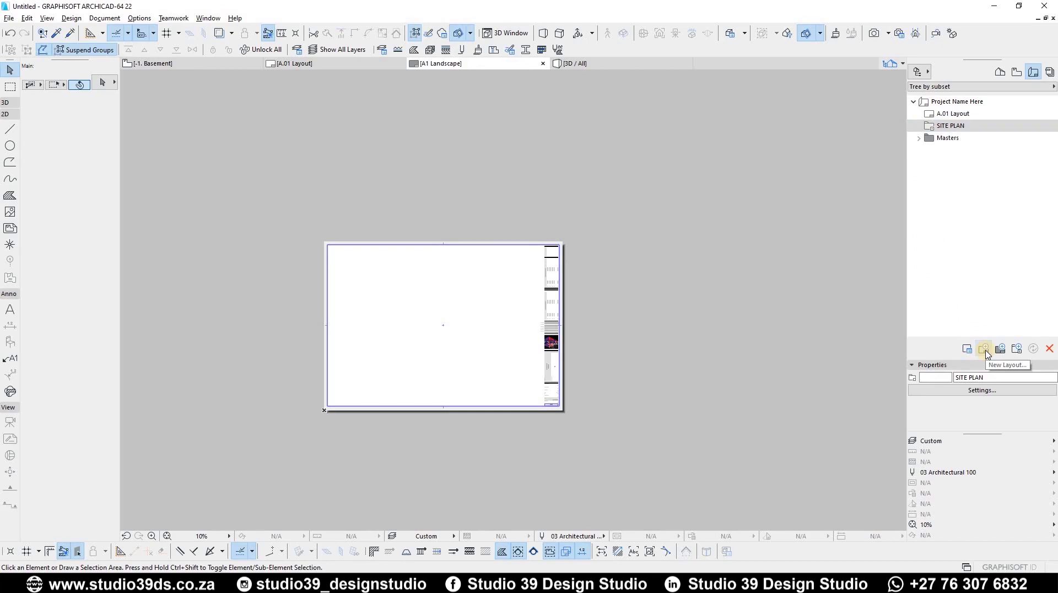
- Set up a new SITE PLAN layout in the subset on the A1 Landscape master
{"action": "right_click", "coordinate": [946, 126]}
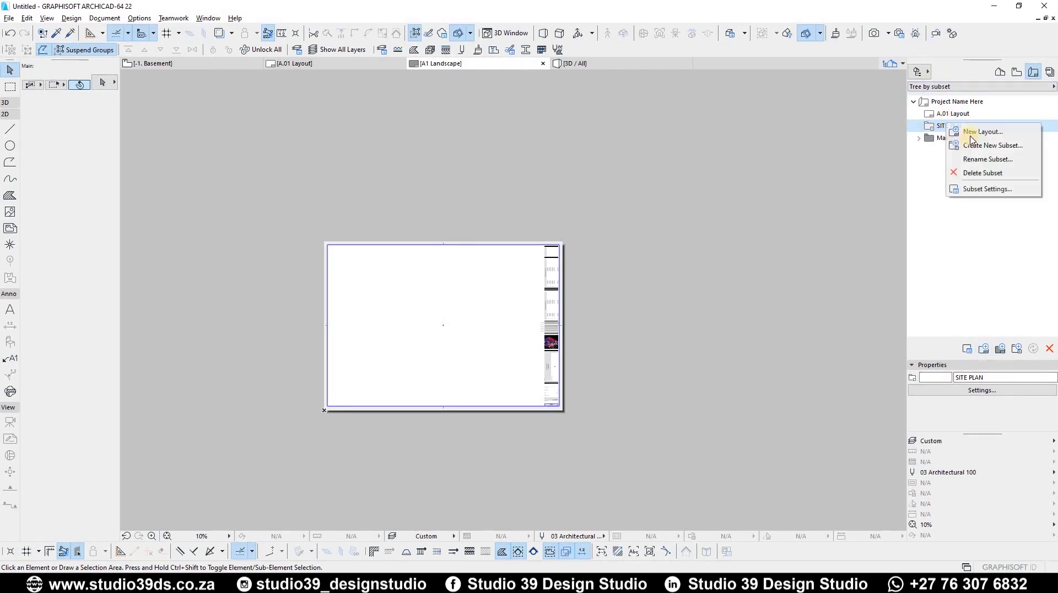
{"action": "left_click", "coordinate": [982, 132]}
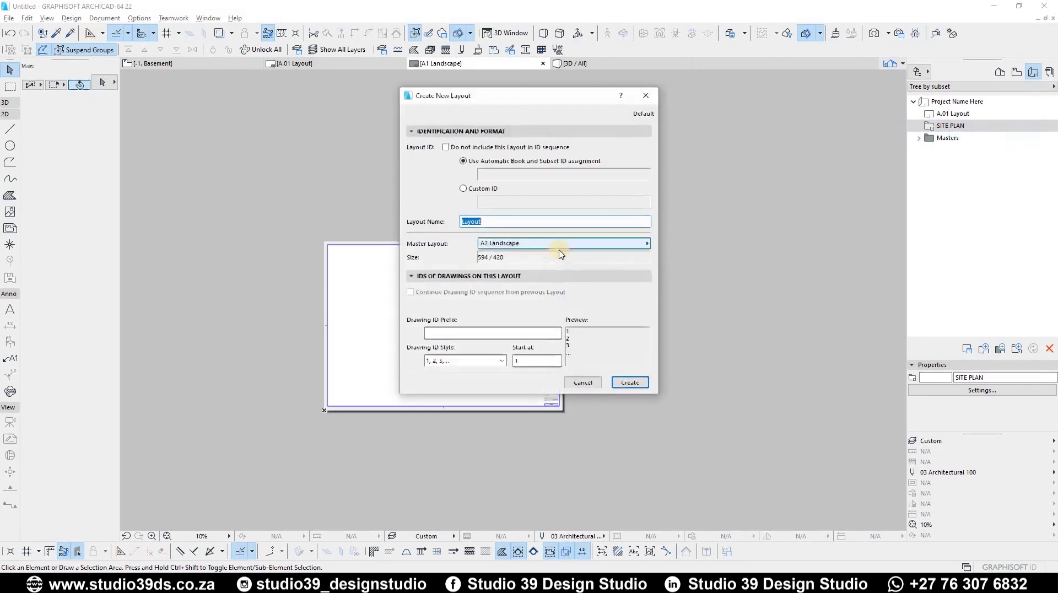
{"action": "left_click", "coordinate": [559, 248]}
{"action": "key", "text": "Down"}
{"action": "key", "text": "Down"}
{"action": "key", "text": "Down"}
{"action": "key", "text": "Down"}
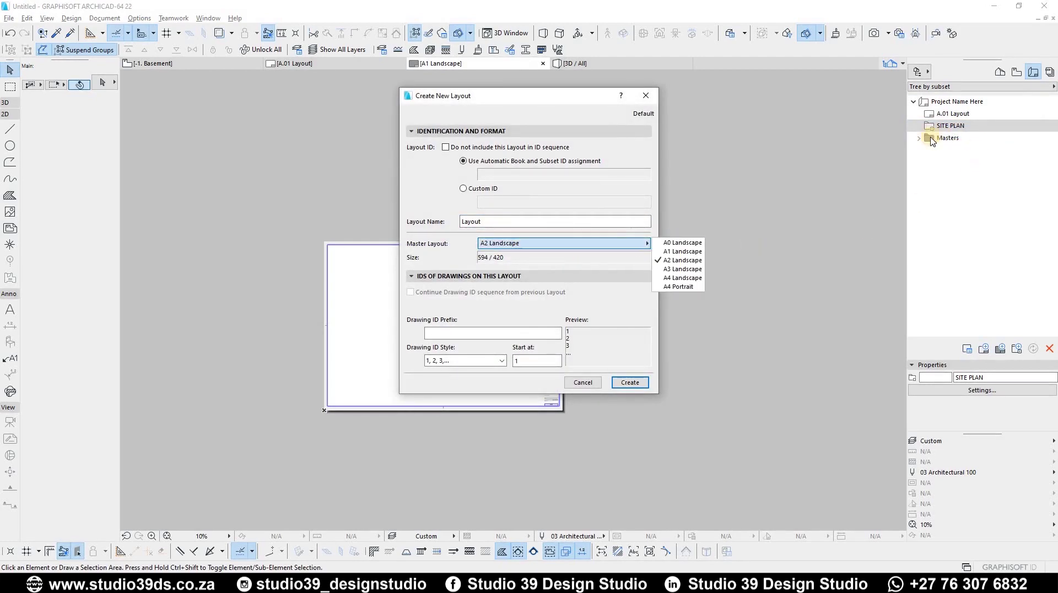
{"action": "left_click", "coordinate": [692, 252]}
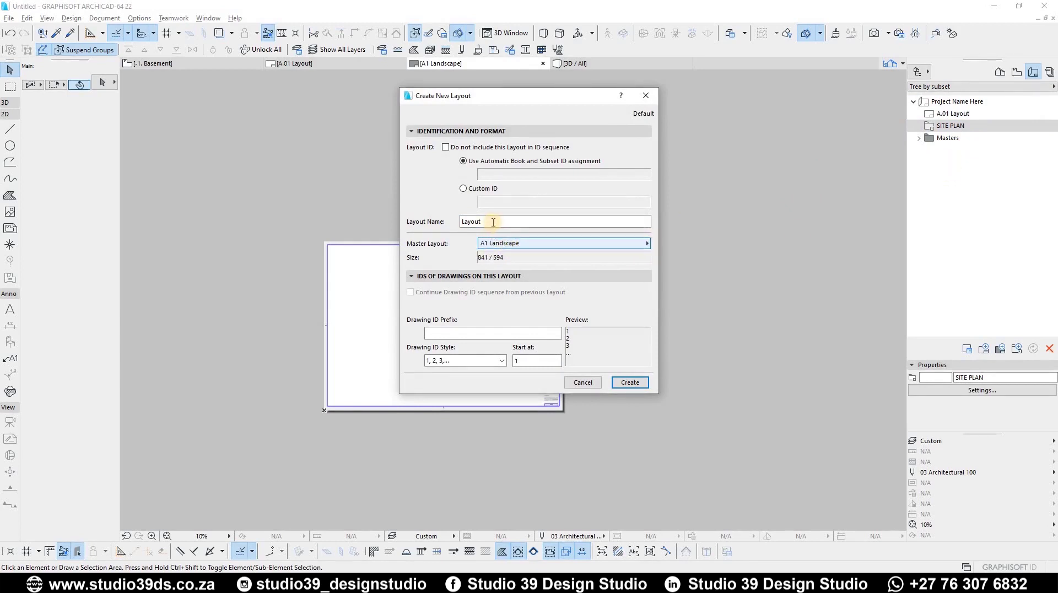
{"action": "key", "text": "shift+Tab"}
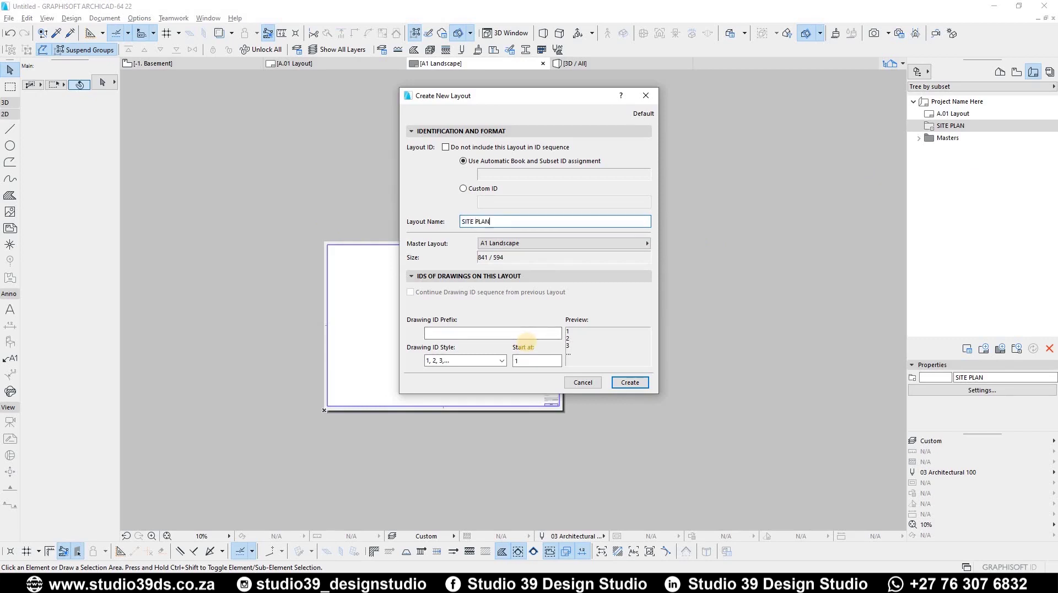
- Create layout STU39DS-XXX-A-000 SITE PLAN, open it, and begin a second new layout
{"action": "left_click", "coordinate": [634, 383]}
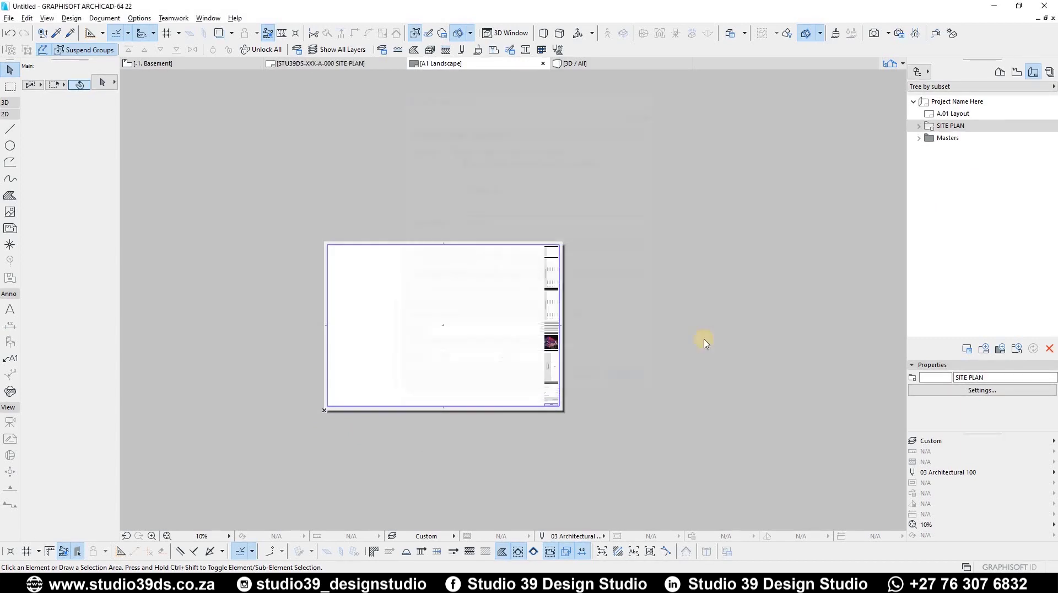
{"action": "left_click", "coordinate": [943, 139]}
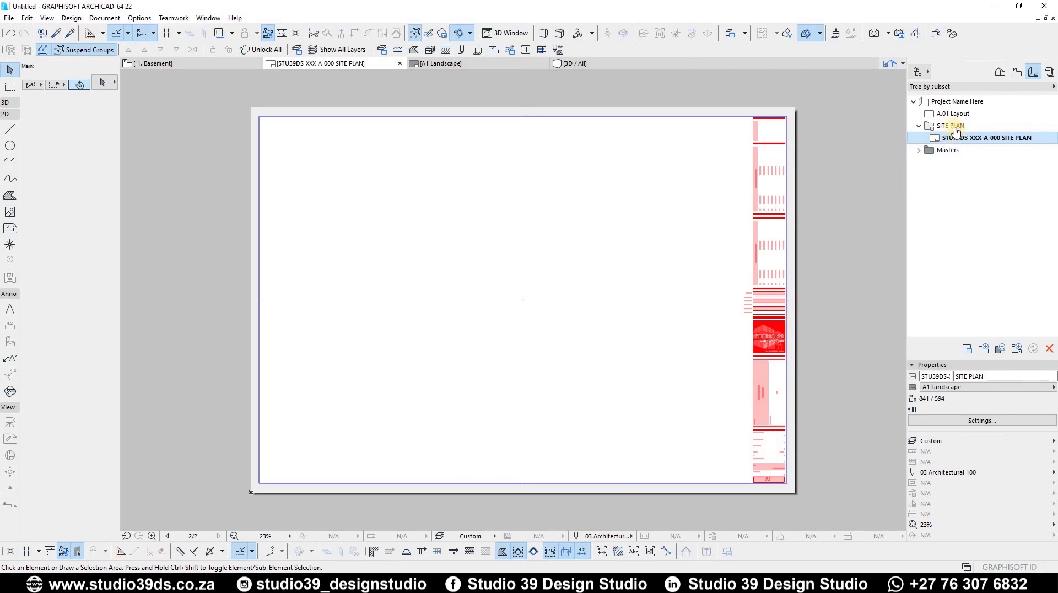
{"action": "left_click", "coordinate": [952, 139]}
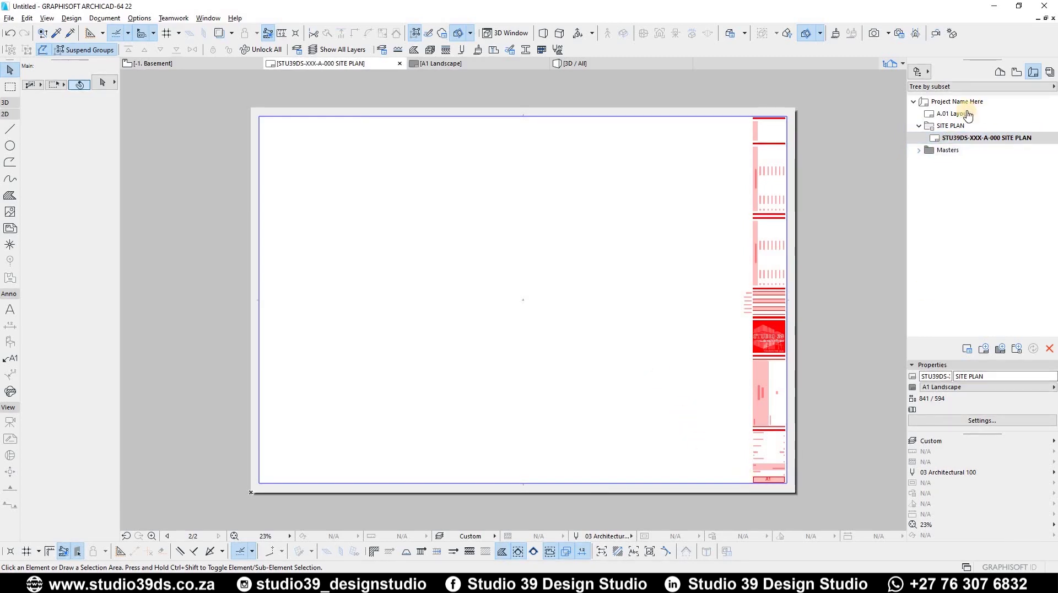
{"action": "right_click", "coordinate": [959, 139]}
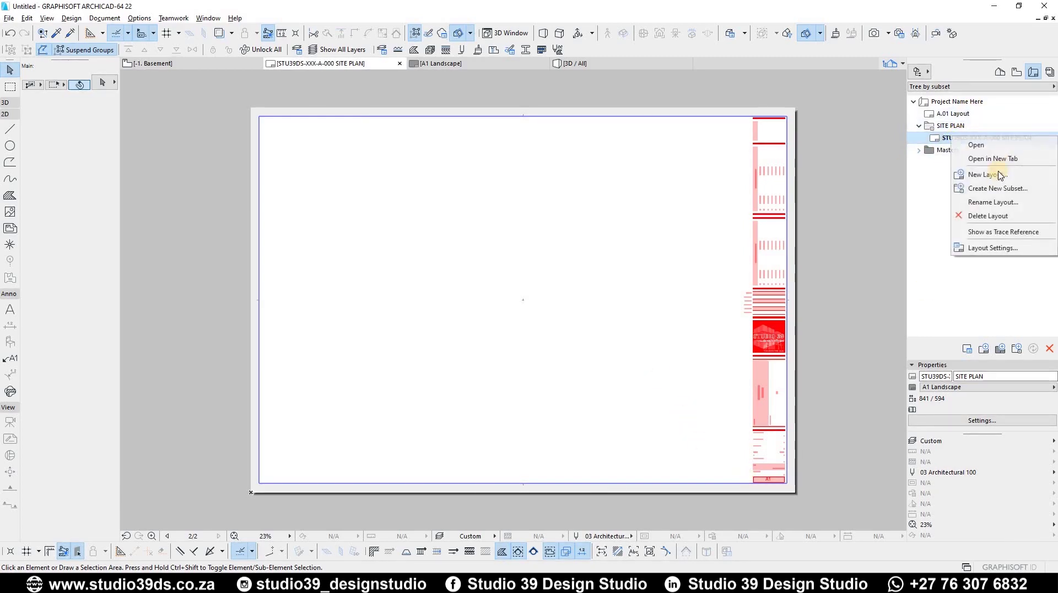
{"action": "left_click", "coordinate": [978, 175]}
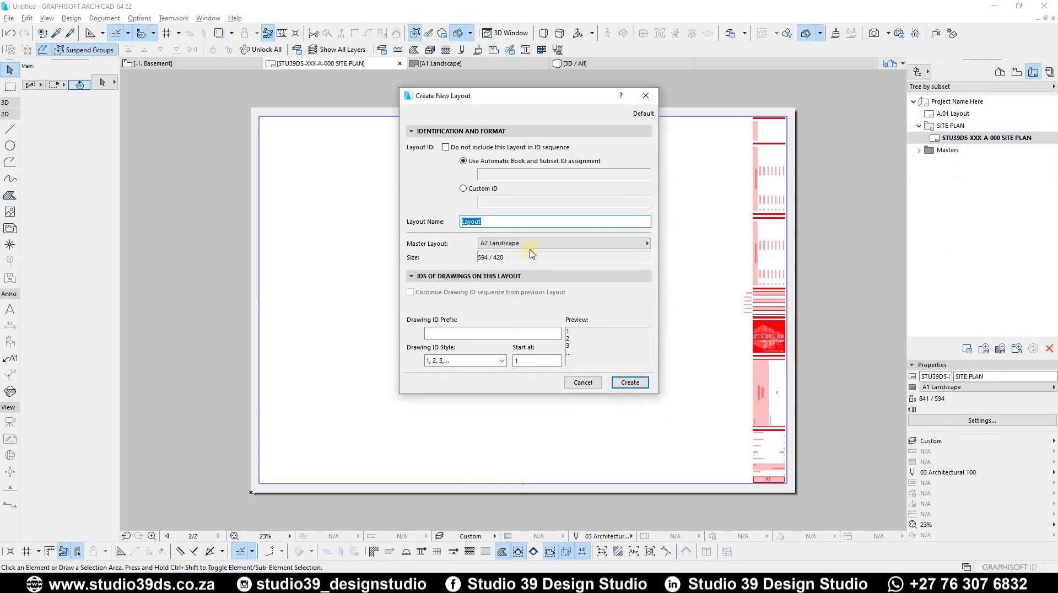
- Add layout STU39DS-XXX-A-001 SITE ESTABLISHMENT PLAN on the A1 Landscape master and open it
{"action": "key", "text": "Escape"}
{"action": "right_click", "coordinate": [991, 142]}
{"action": "key", "text": "Escape"}
{"action": "right_click", "coordinate": [960, 142]}
{"action": "left_click", "coordinate": [988, 174]}
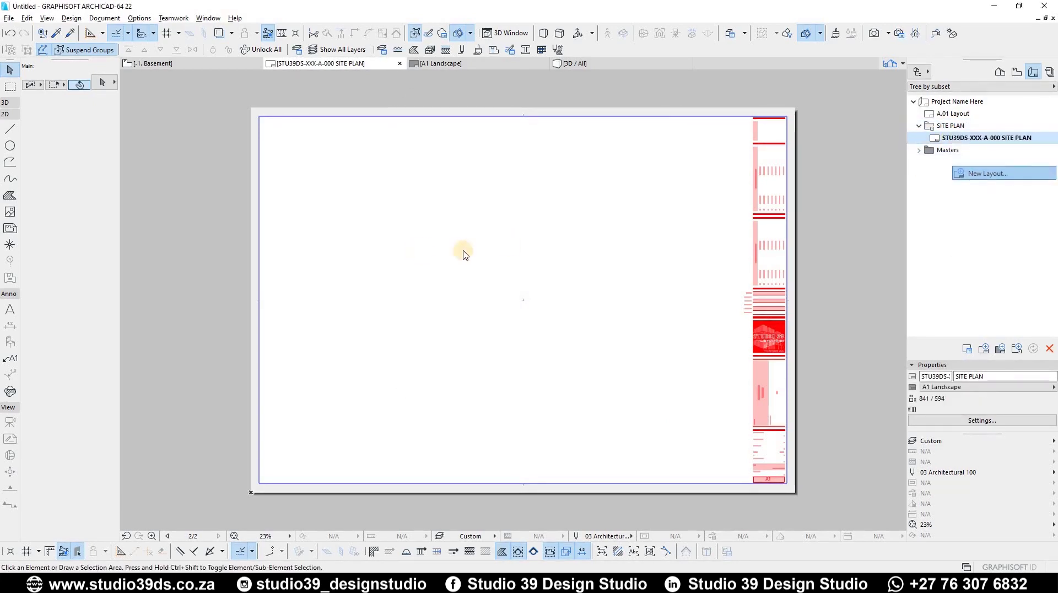
{"action": "left_click", "coordinate": [647, 243]}
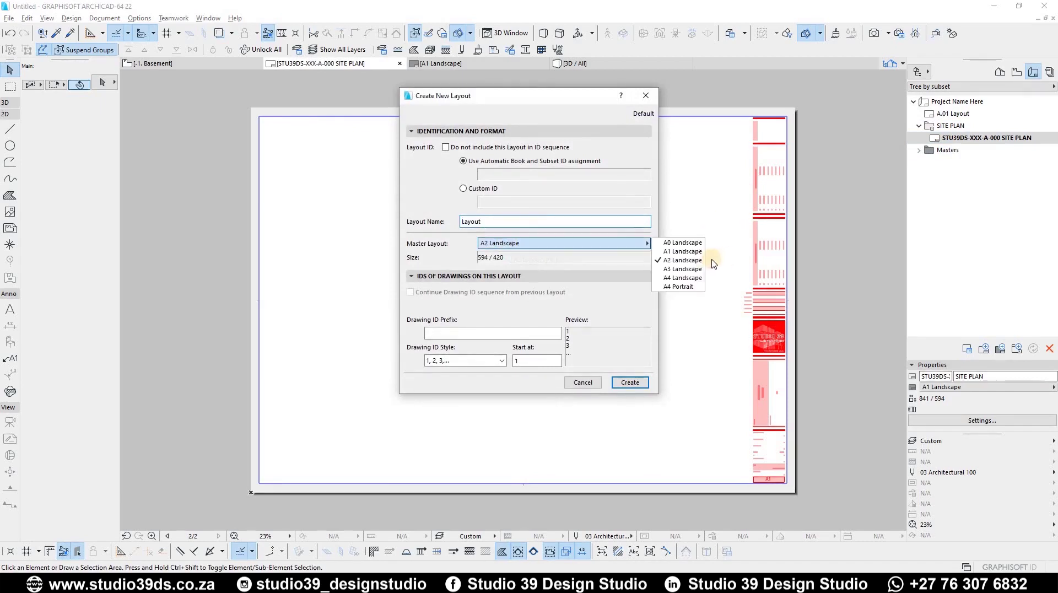
{"action": "left_click", "coordinate": [678, 251]}
{"action": "double_click", "coordinate": [495, 220]}
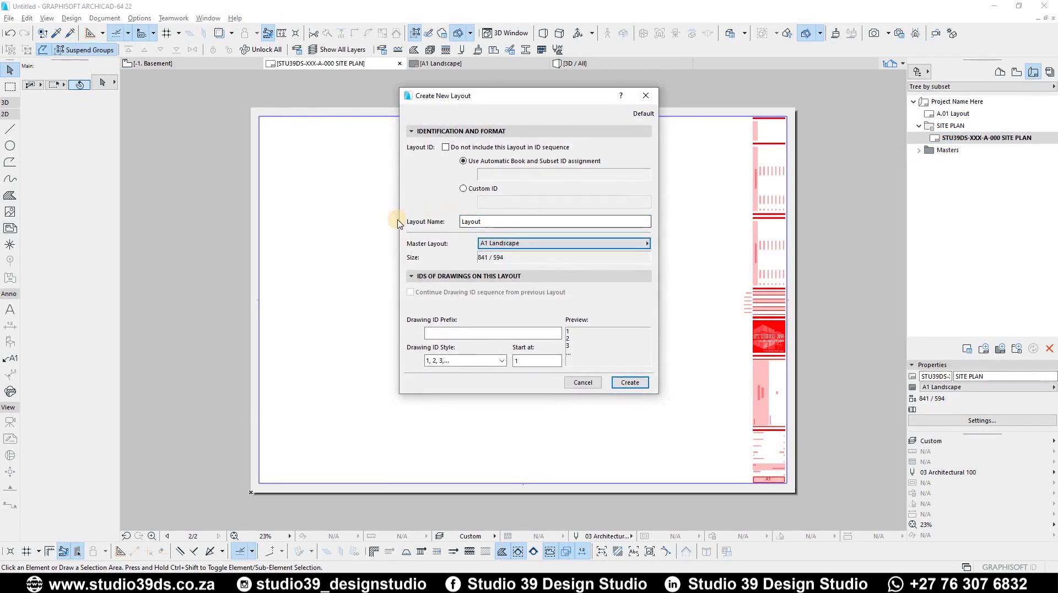
{"action": "type", "text": "SITE ESTABLISHMENT PLAN"}
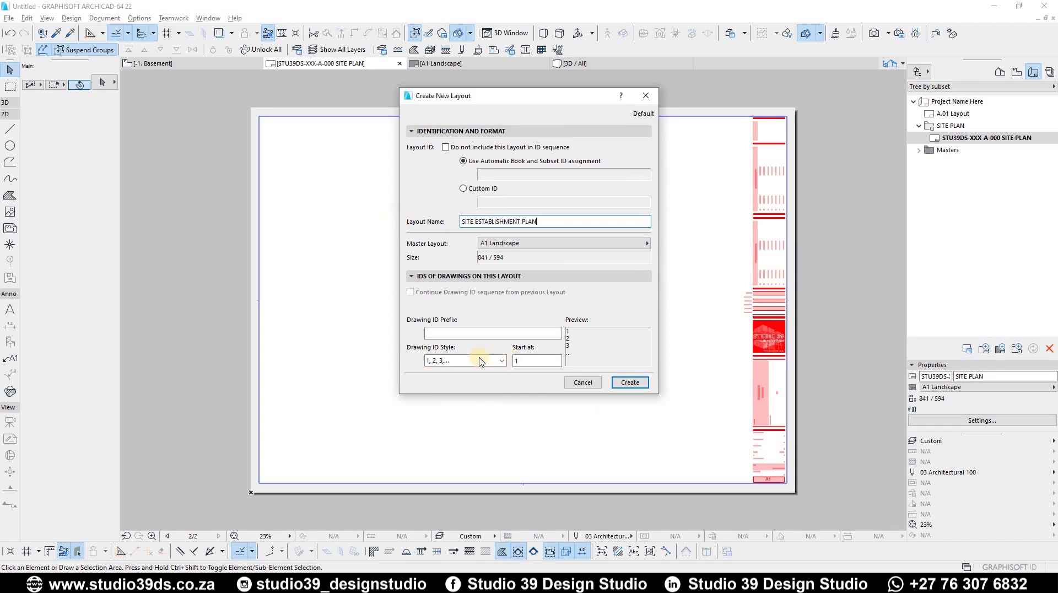
{"action": "left_click", "coordinate": [629, 382]}
{"action": "double_click", "coordinate": [962, 150]}
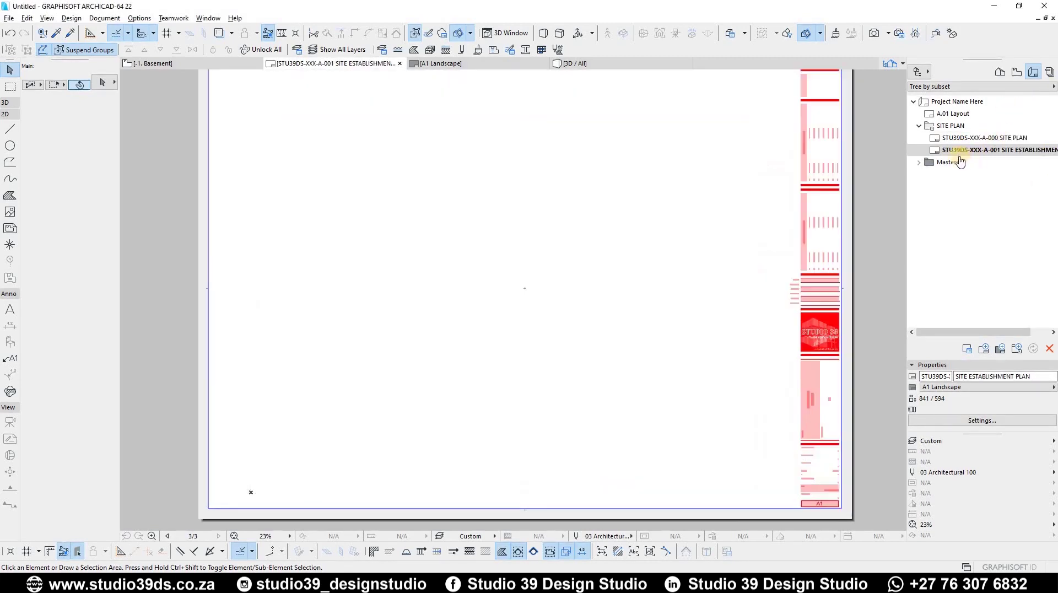
- Add layout STU39DS-XXX-A-002 LANDSCAPING PLAN on the A1 Landscape master
{"action": "right_click", "coordinate": [954, 152]}
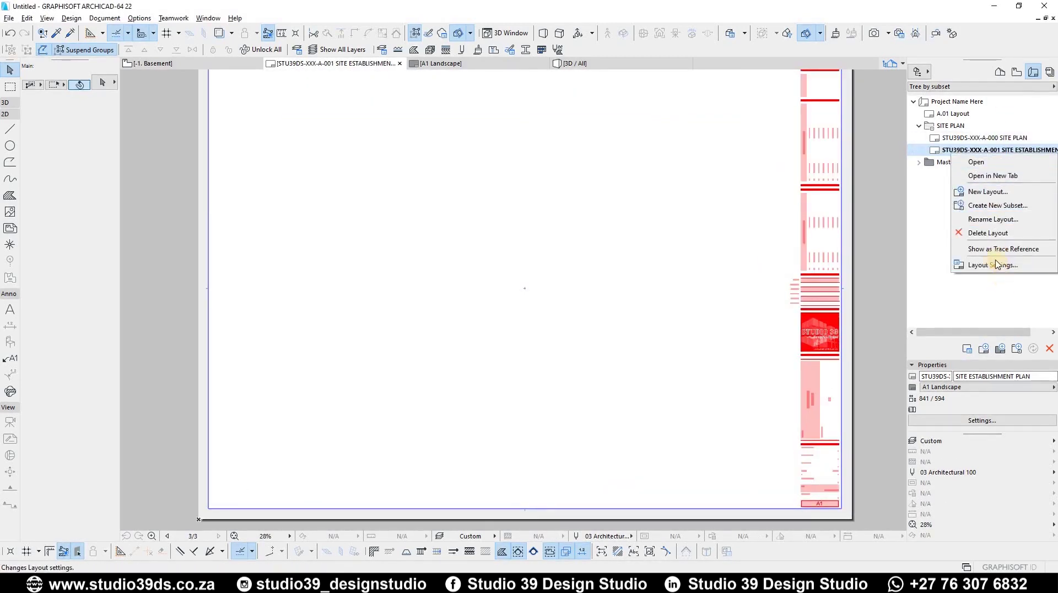
{"action": "left_click", "coordinate": [979, 193]}
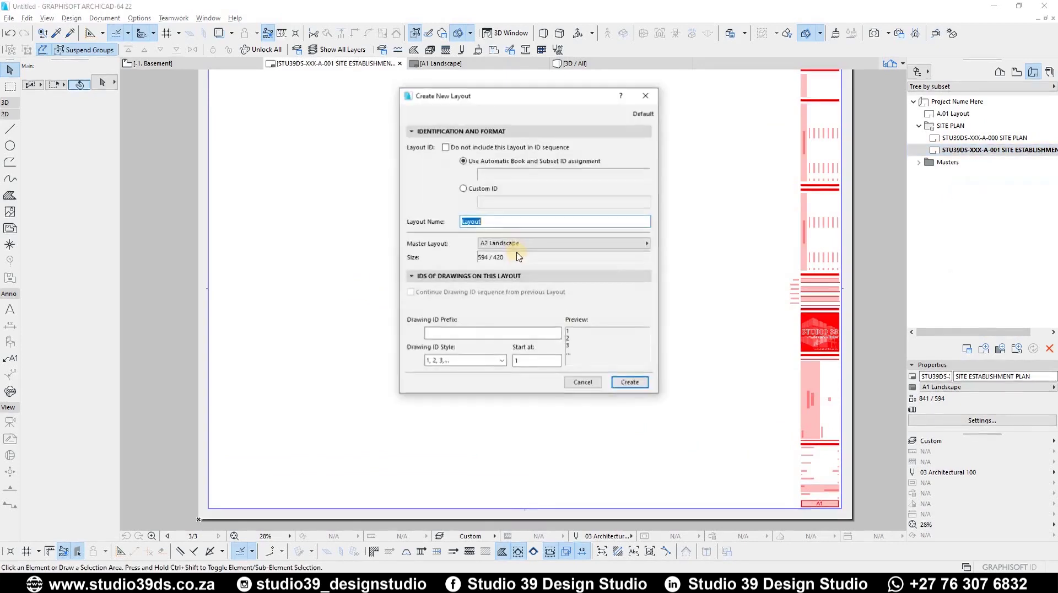
{"action": "left_click", "coordinate": [646, 243]}
{"action": "left_click", "coordinate": [612, 243]}
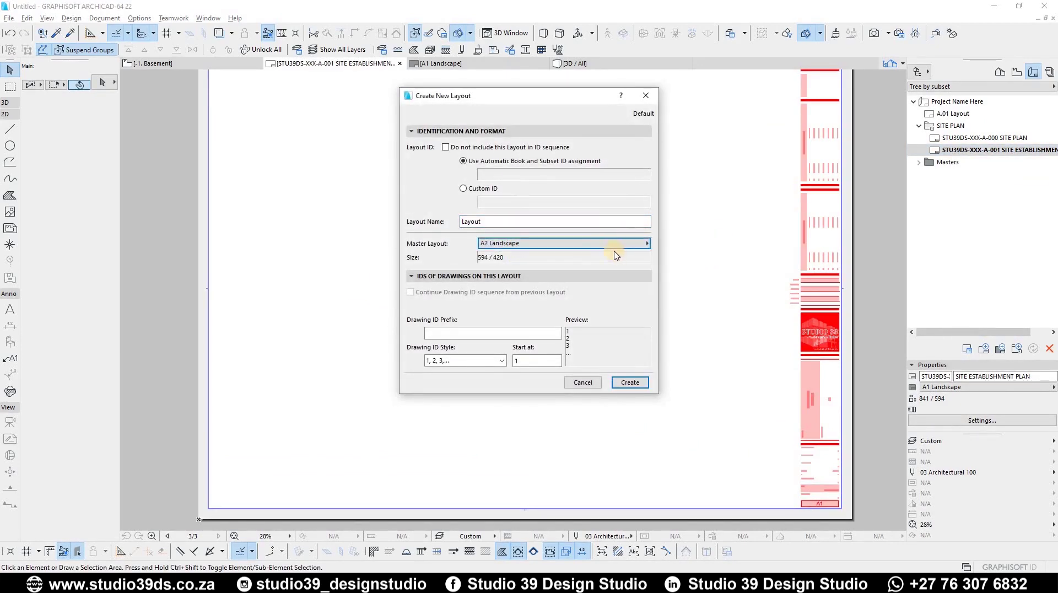
{"action": "left_click", "coordinate": [650, 243]}
{"action": "left_click", "coordinate": [677, 252]}
{"action": "left_click", "coordinate": [378, 231]}
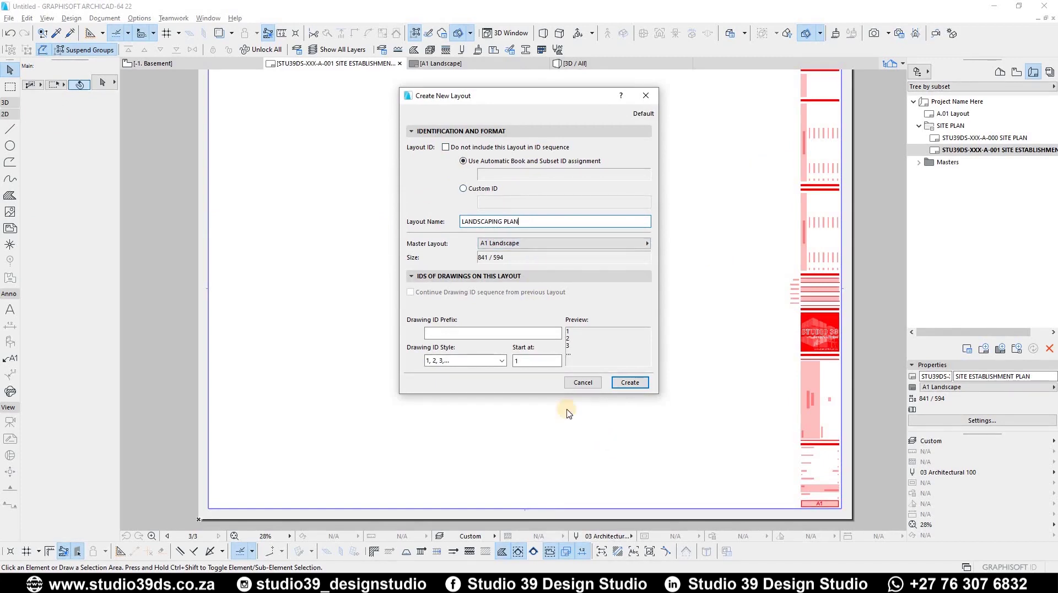
{"action": "left_click", "coordinate": [630, 383]}
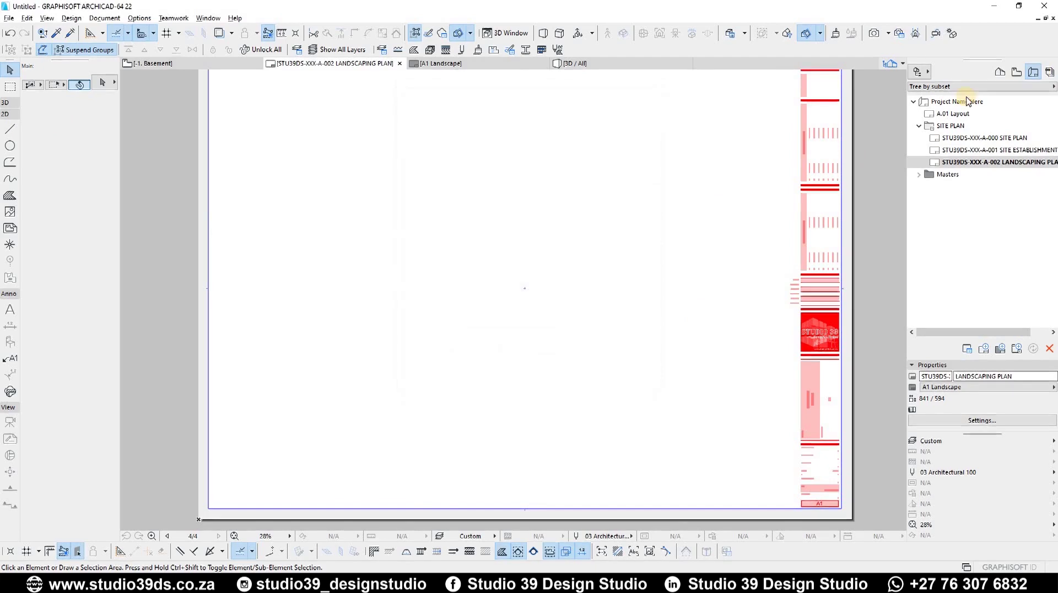
- Re-expand SITE PLAN, expand the Masters folder, and select the A1 Landscape master
{"action": "left_click", "coordinate": [917, 126]}
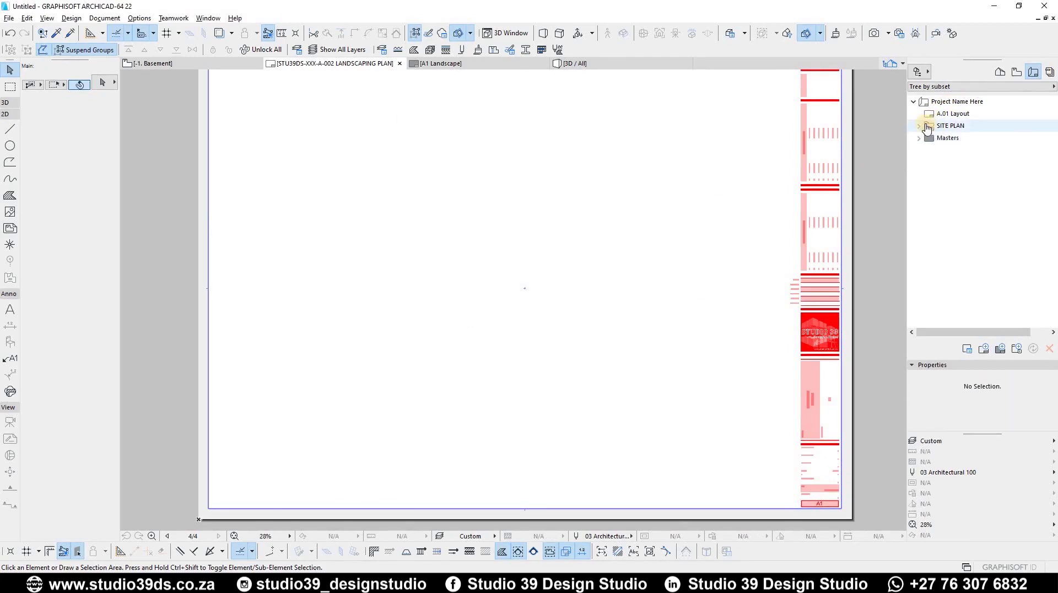
{"action": "left_click", "coordinate": [919, 126]}
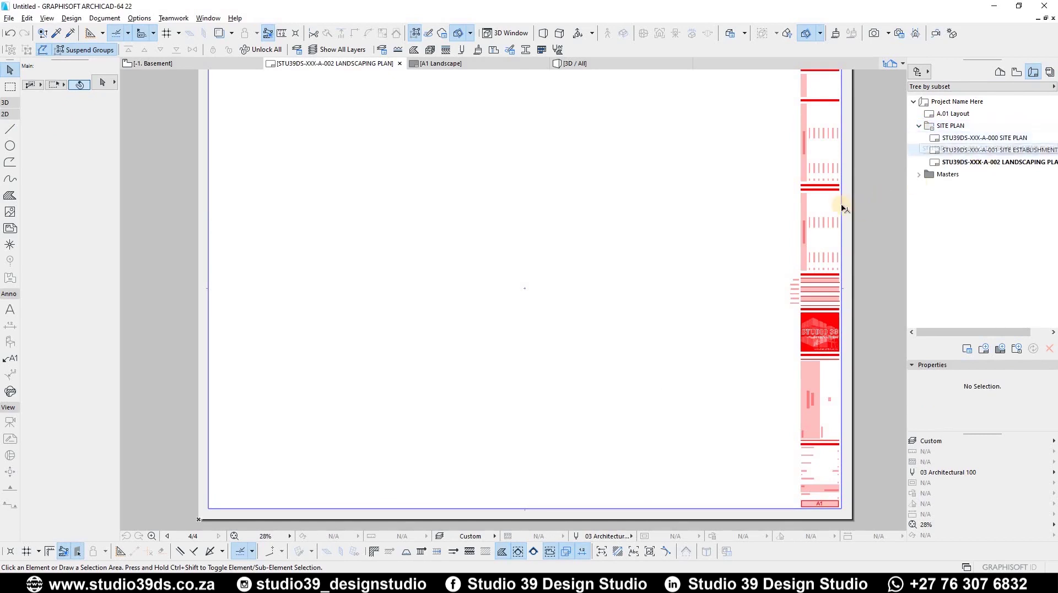
{"action": "left_click", "coordinate": [629, 218]}
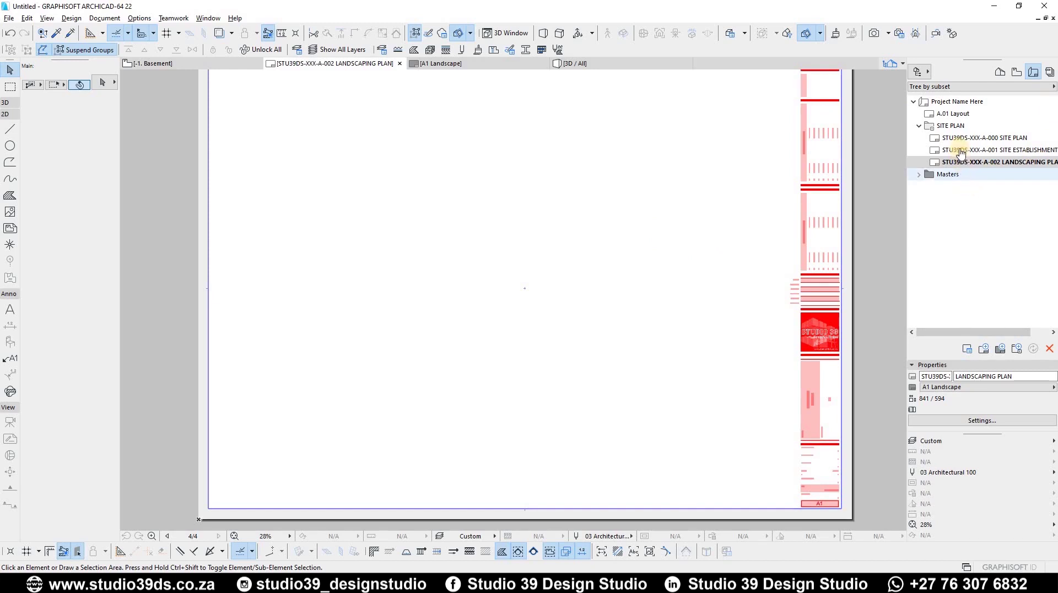
{"action": "left_click", "coordinate": [929, 174]}
{"action": "left_click", "coordinate": [919, 174]}
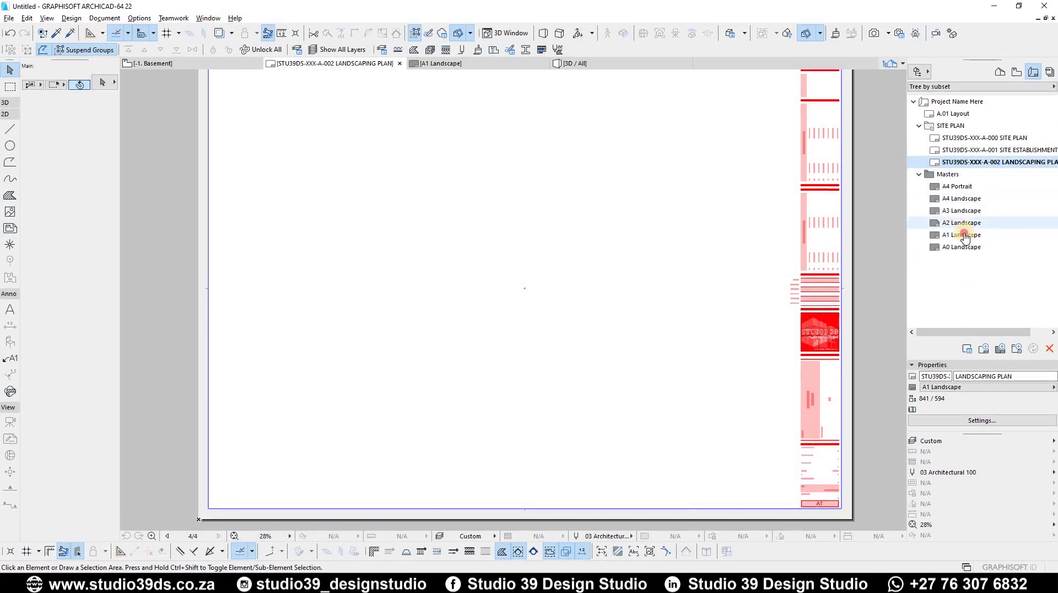
{"action": "left_click", "coordinate": [975, 234]}
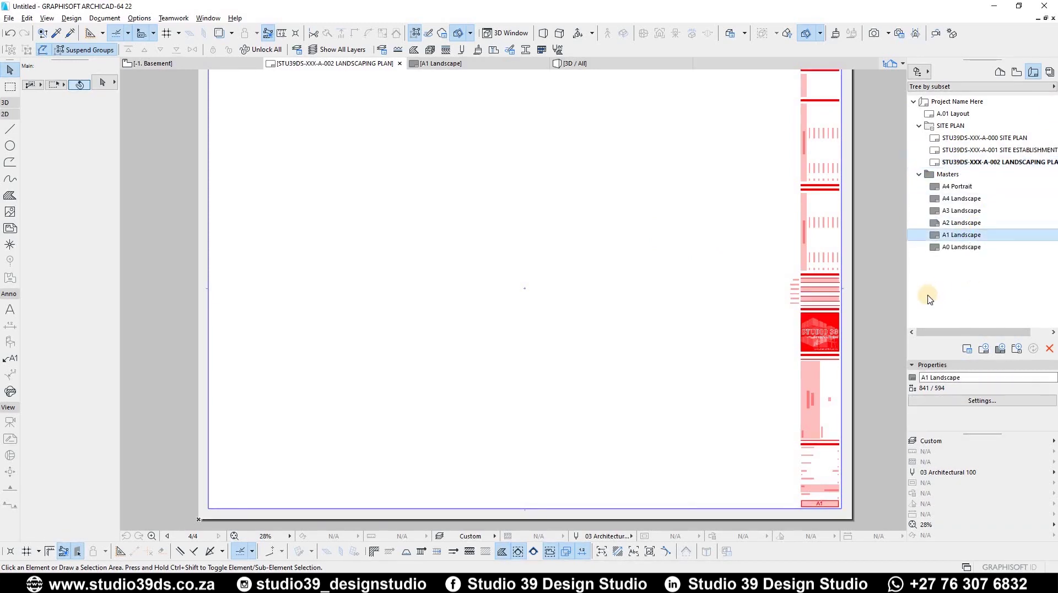
{"action": "double_click", "coordinate": [959, 236]}
{"action": "scroll", "coordinate": [583, 423], "scroll_direction": "up", "scroll_amount": 3}
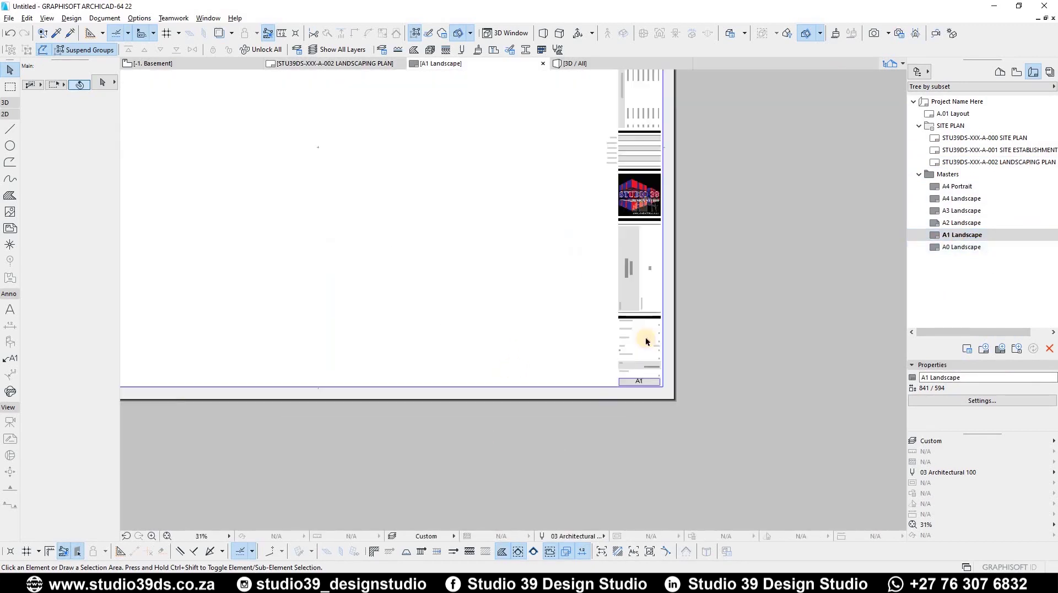
{"action": "scroll", "coordinate": [646, 336], "scroll_direction": "up", "scroll_amount": 3}
{"action": "scroll", "coordinate": [532, 350], "scroll_direction": "up", "scroll_amount": 3}
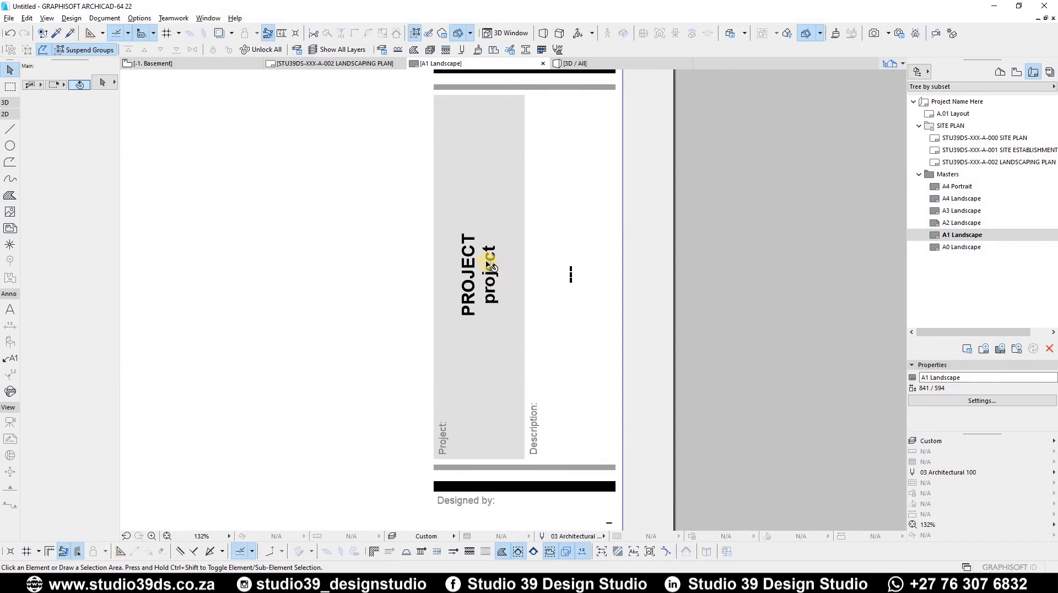
{"action": "scroll", "coordinate": [530, 215], "scroll_direction": "down", "scroll_amount": 6}
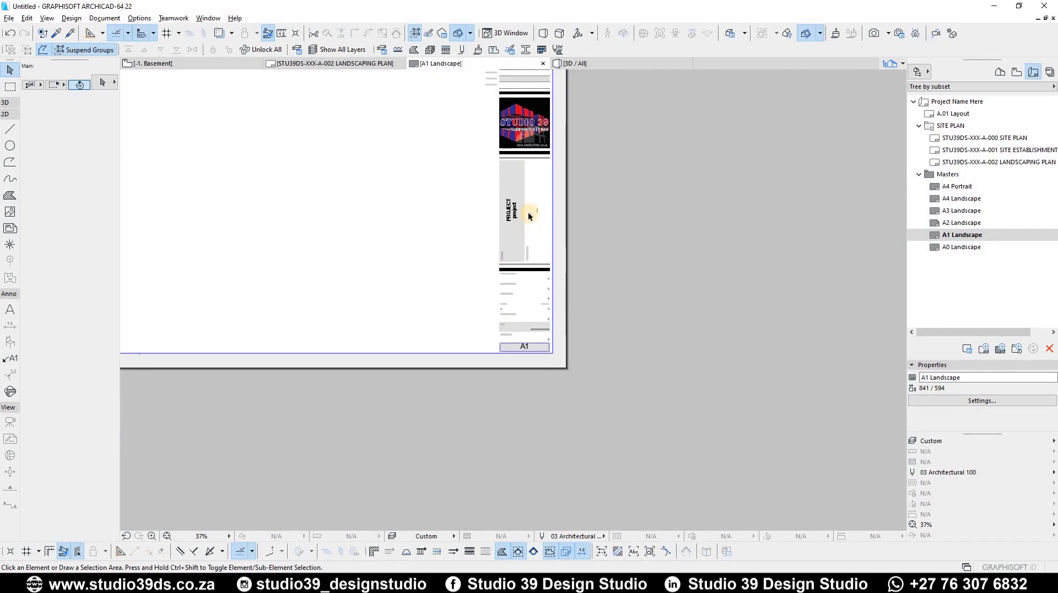
{"action": "scroll", "coordinate": [532, 246], "scroll_direction": "up", "scroll_amount": 2}
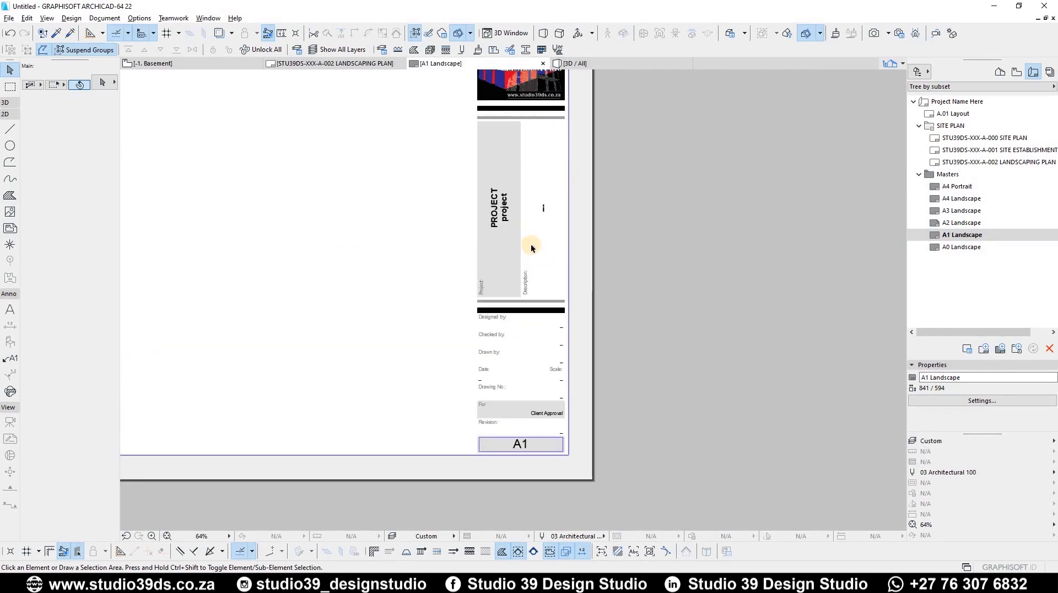
{"action": "scroll", "coordinate": [485, 192], "scroll_direction": "up", "scroll_amount": 4}
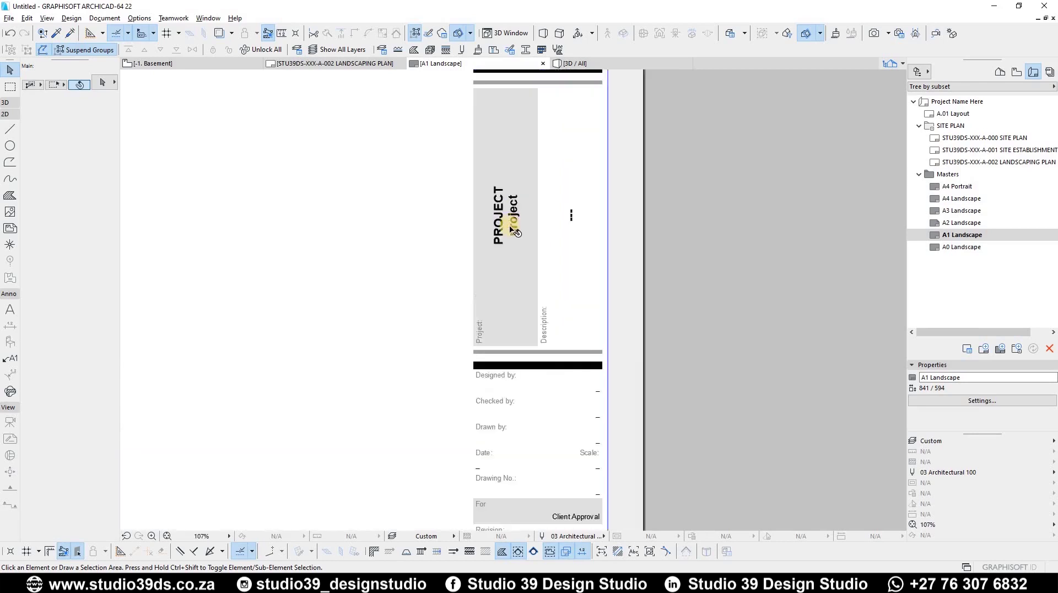
{"action": "left_click", "coordinate": [444, 432]}
{"action": "left_click", "coordinate": [564, 368]}
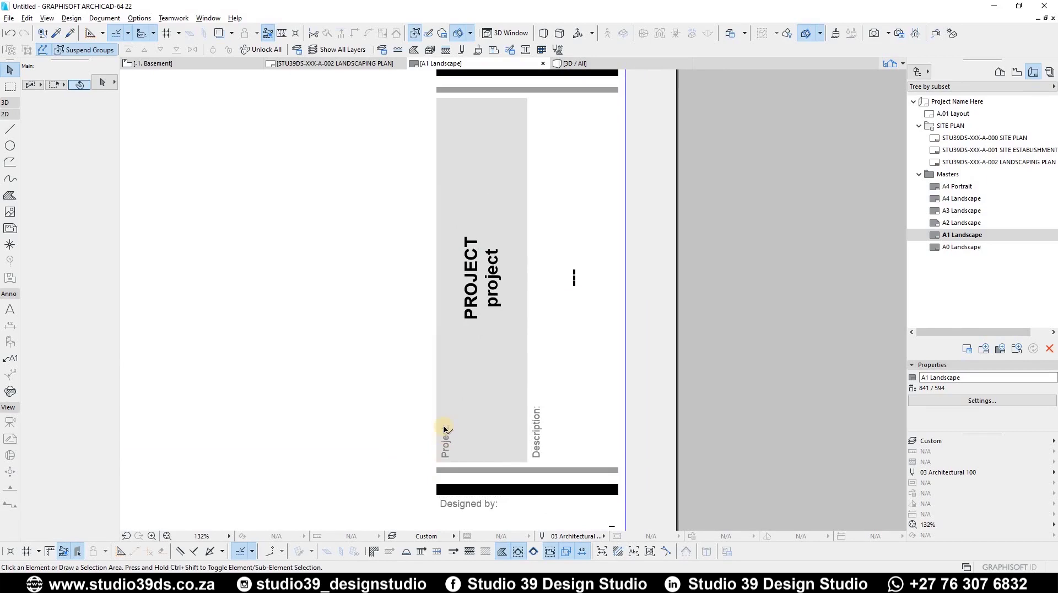
{"action": "left_click", "coordinate": [481, 283]}
- Open the PROJECT placeholder text in the A1 Landscape title block for editing
{"action": "left_click", "coordinate": [477, 285]}
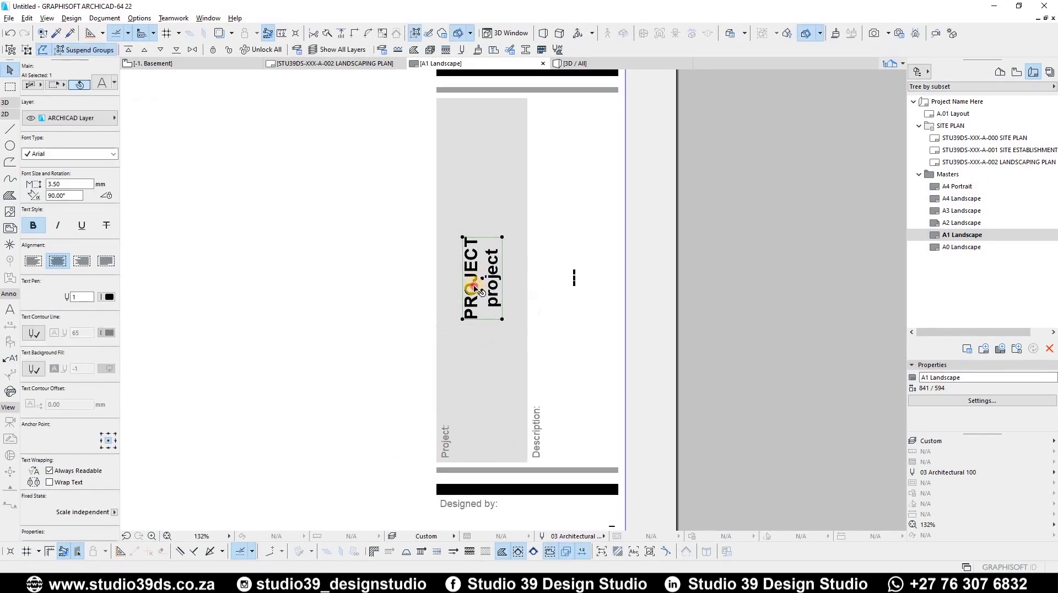
{"action": "double_click", "coordinate": [473, 287]}
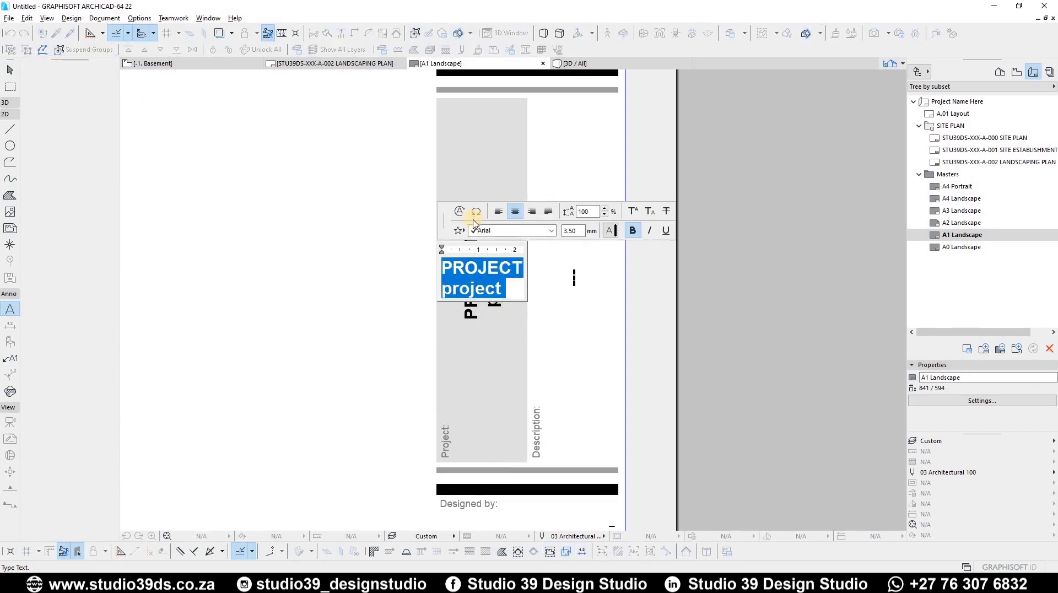
{"action": "key", "text": "Escape"}
{"action": "double_click", "coordinate": [479, 302]}
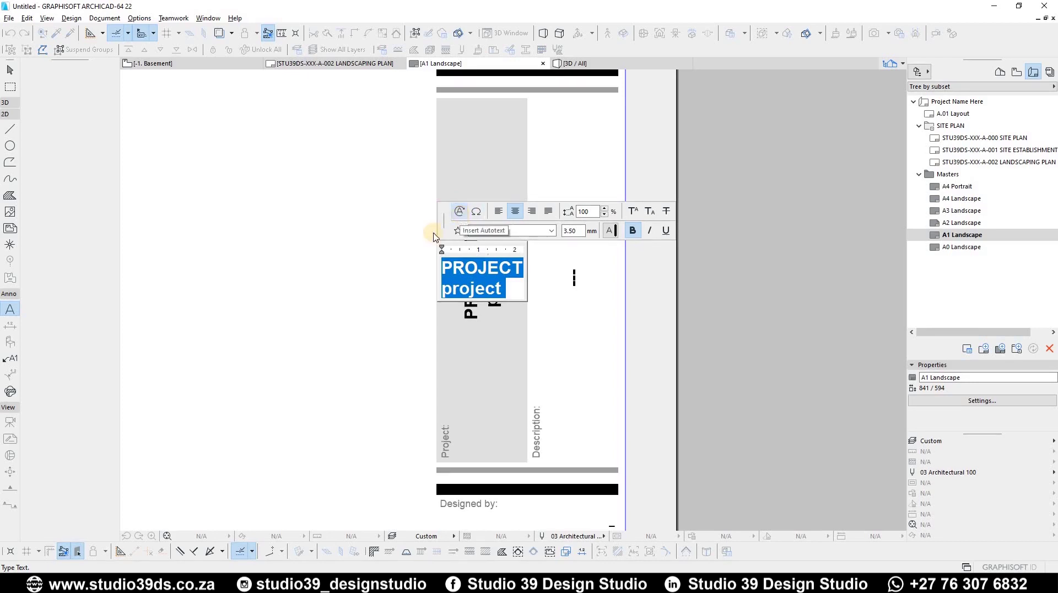
- Replace the placeholder with the Project Details > Project Name autotext, showing Project Name Here
{"action": "left_click", "coordinate": [459, 213]}
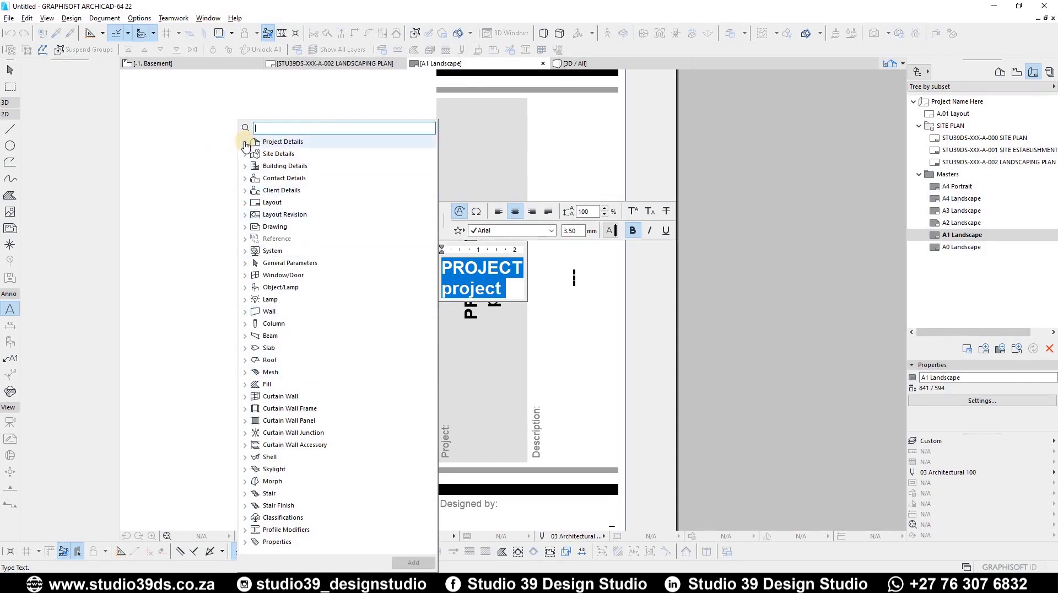
{"action": "left_click", "coordinate": [314, 198]}
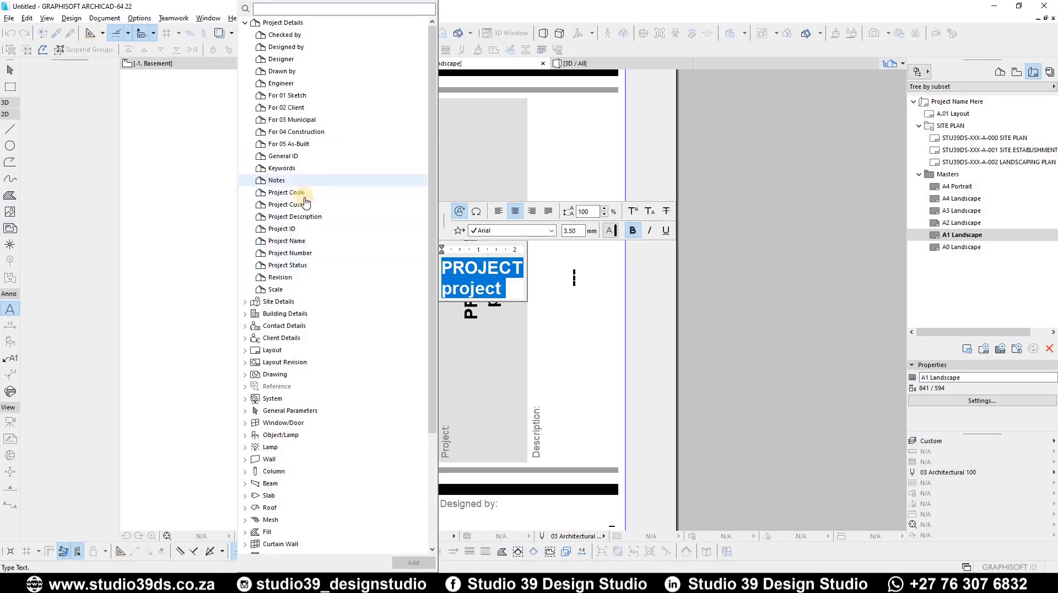
{"action": "left_click", "coordinate": [309, 218]}
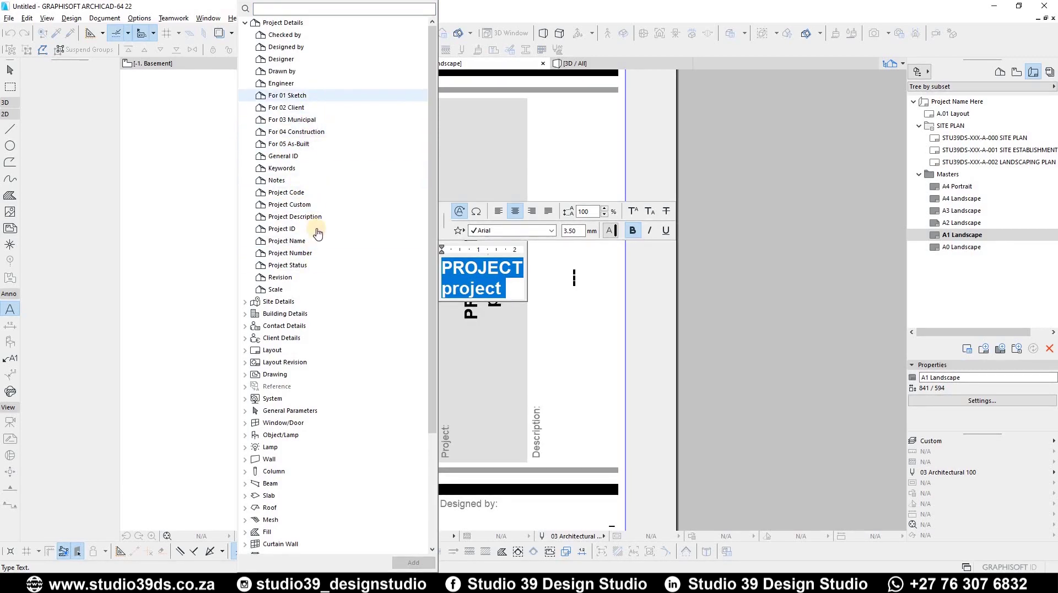
{"action": "left_click", "coordinate": [294, 242]}
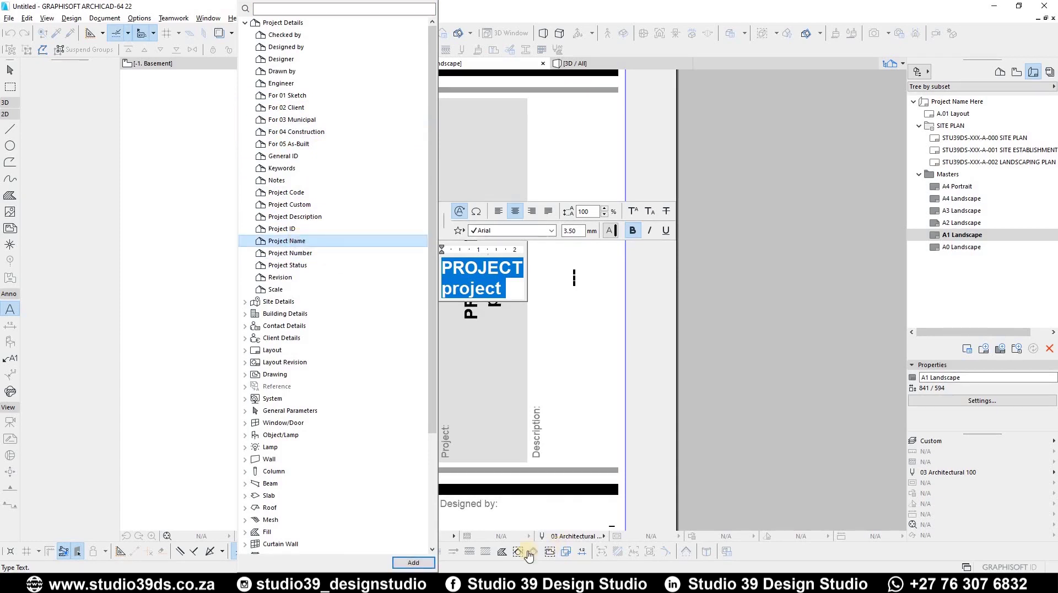
{"action": "left_click", "coordinate": [414, 562]}
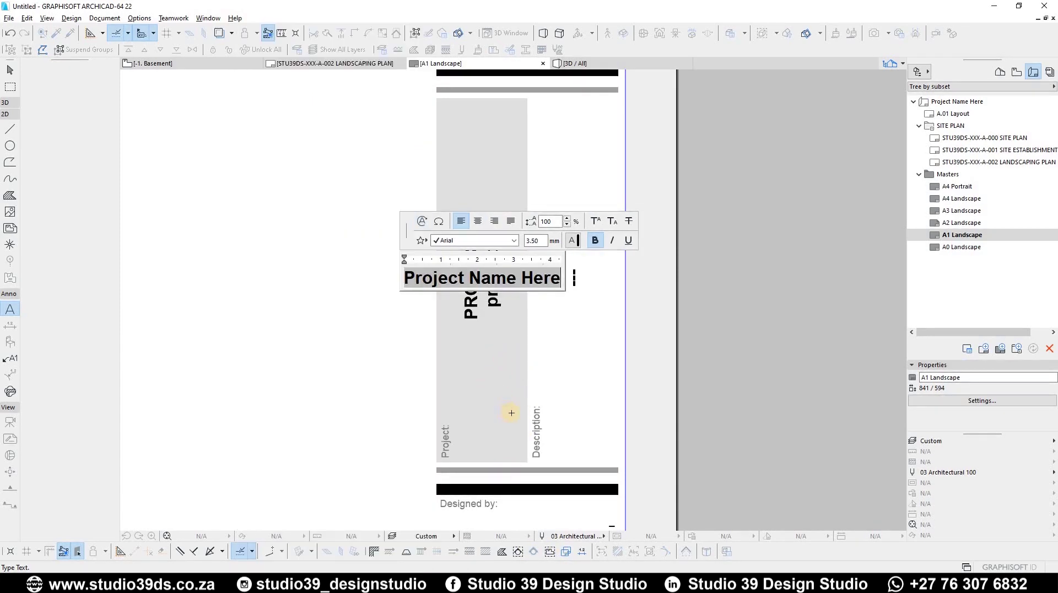
{"action": "left_click", "coordinate": [511, 336]}
{"action": "left_click", "coordinate": [514, 337]}
{"action": "left_click", "coordinate": [489, 355]}
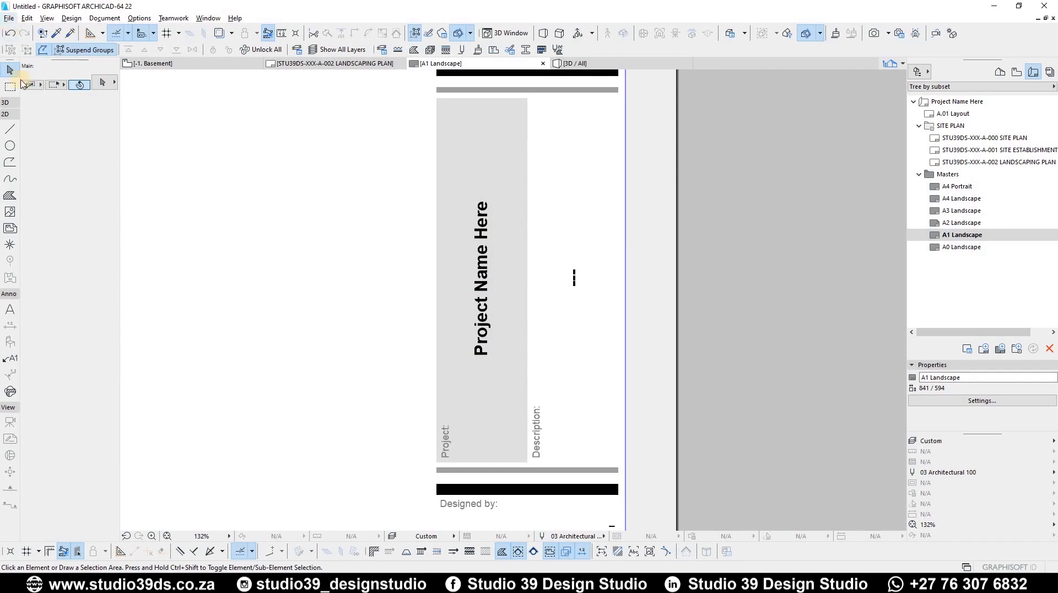
{"action": "left_click", "coordinate": [8, 19]}
- Change the Project Name in Project Info to RICHMANS' HOUSE
{"action": "mouse_move", "coordinate": [42, 204]}
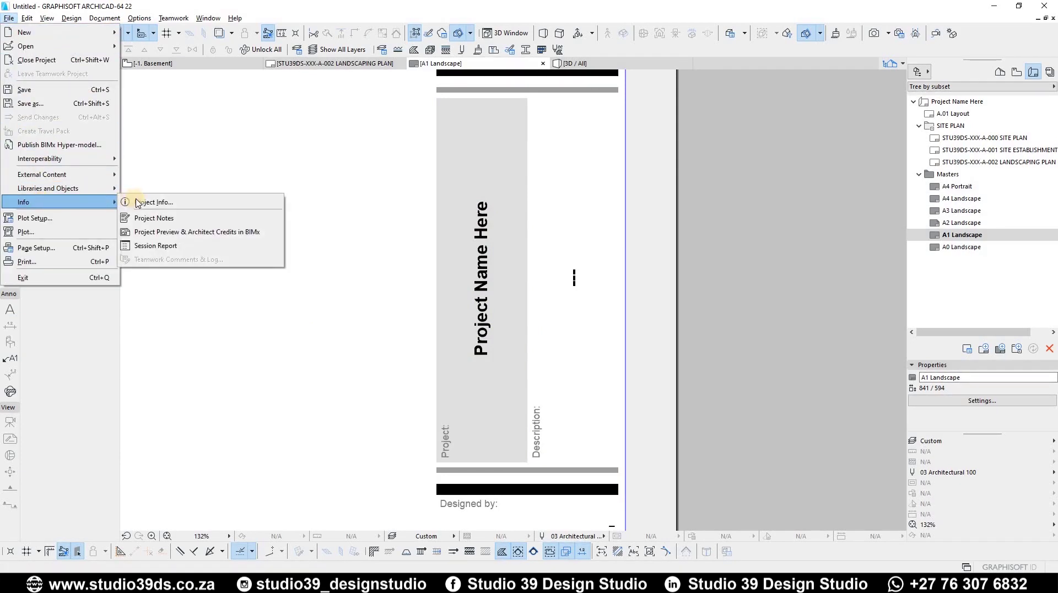
{"action": "left_click", "coordinate": [151, 204]}
{"action": "scroll", "coordinate": [359, 272], "scroll_direction": "down", "scroll_amount": 3}
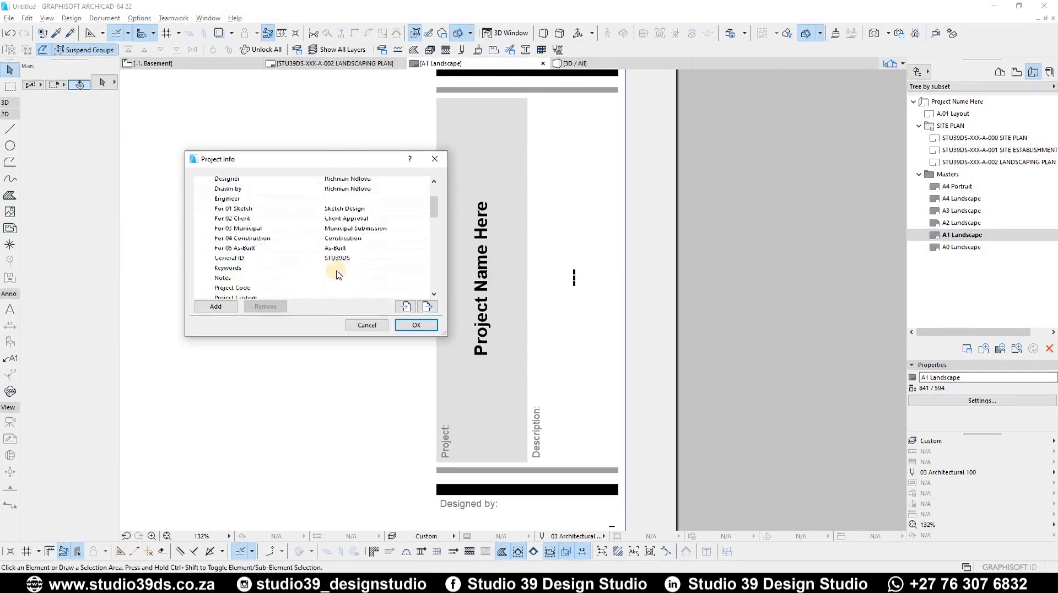
{"action": "left_click", "coordinate": [381, 270]}
{"action": "left_click", "coordinate": [267, 268]}
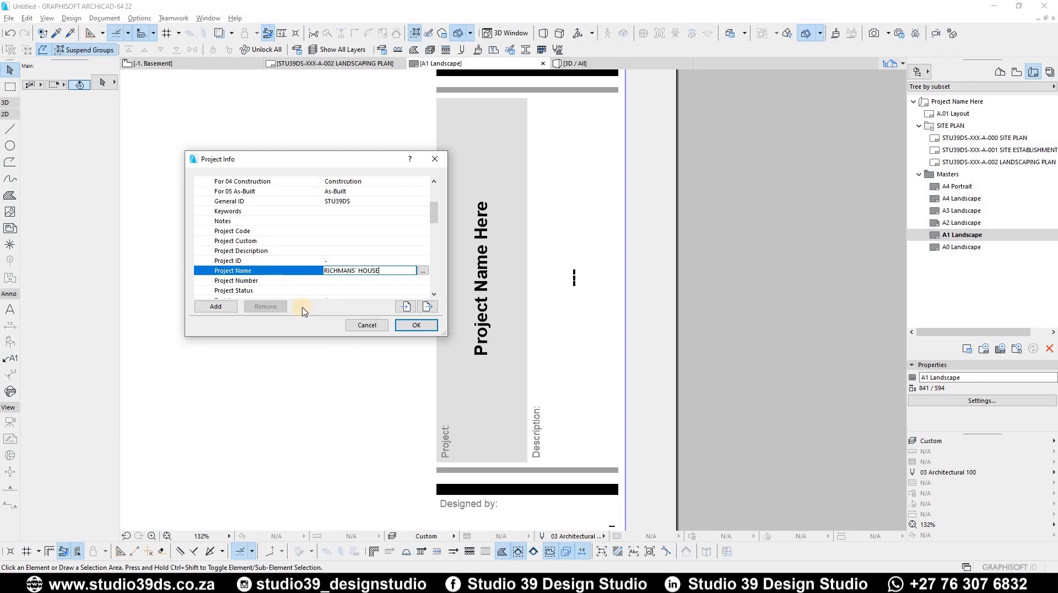
{"action": "left_click", "coordinate": [415, 327]}
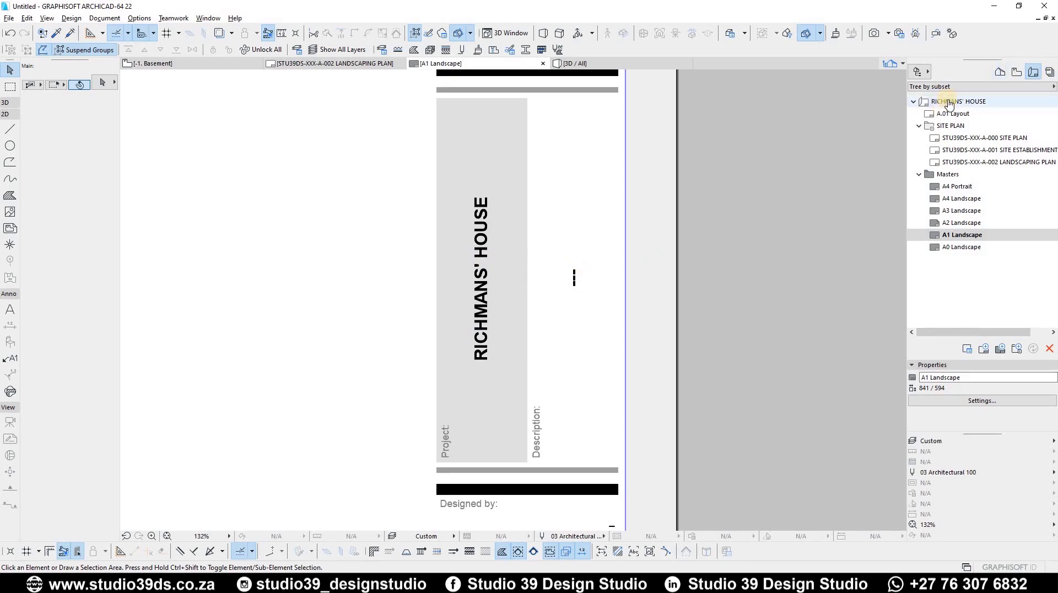
- Open the small placeholder text in the title block's description area for editing
{"action": "scroll", "coordinate": [573, 284], "scroll_direction": "up", "scroll_amount": 1}
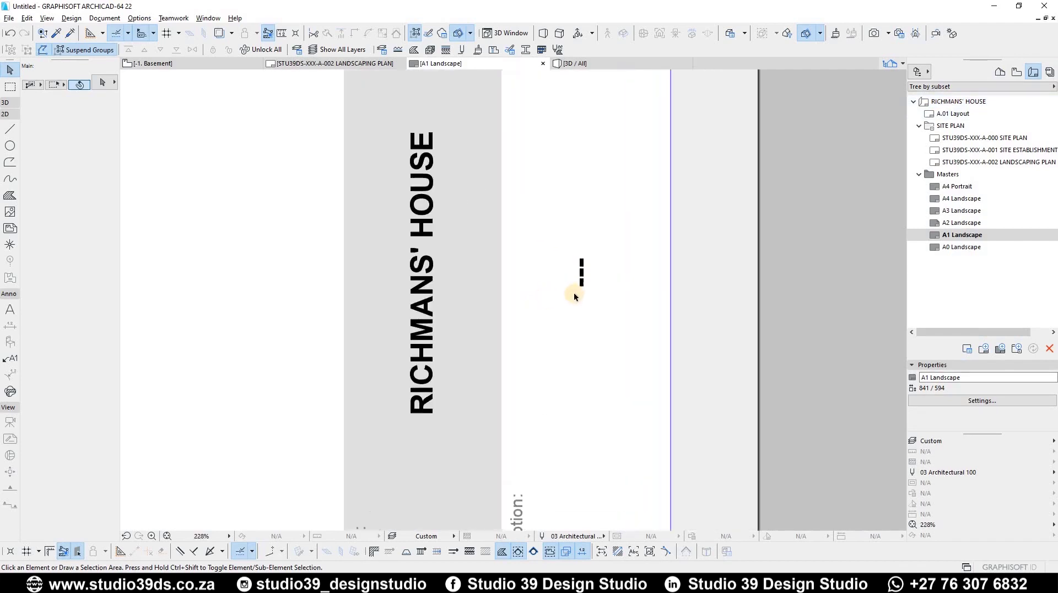
{"action": "scroll", "coordinate": [568, 285], "scroll_direction": "down", "scroll_amount": 1}
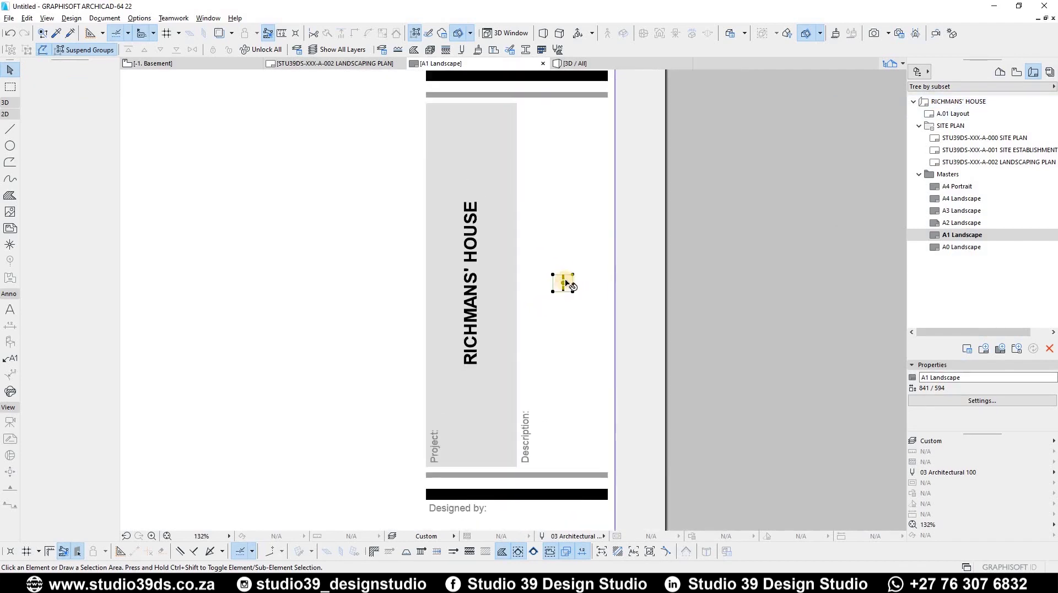
{"action": "left_click", "coordinate": [563, 282]}
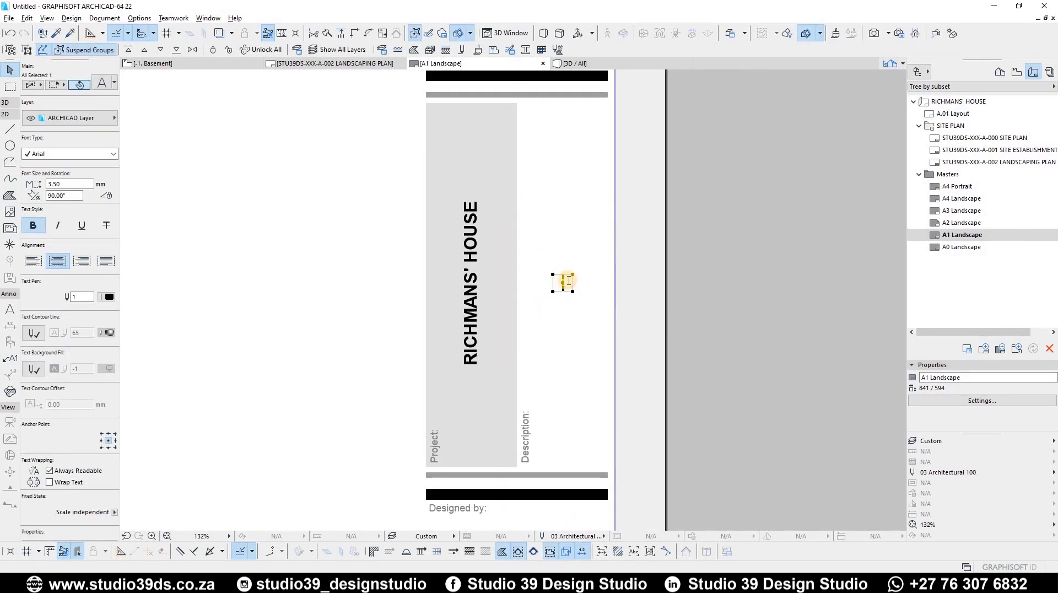
{"action": "double_click", "coordinate": [569, 281]}
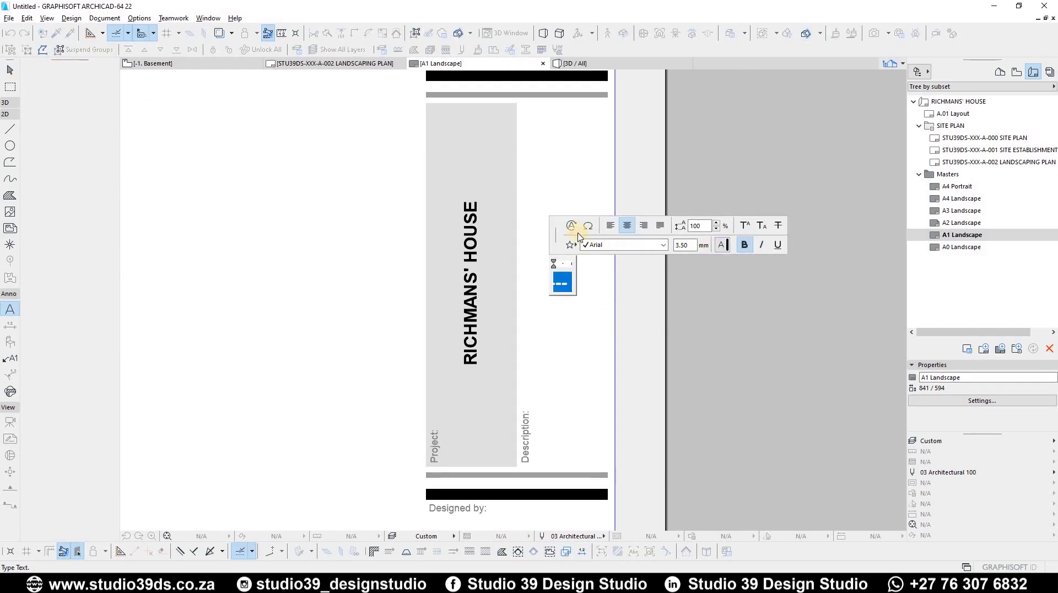
- Replace the placeholder with the Layout Name autotext, shown as #Layout Name
{"action": "left_click", "coordinate": [573, 227]}
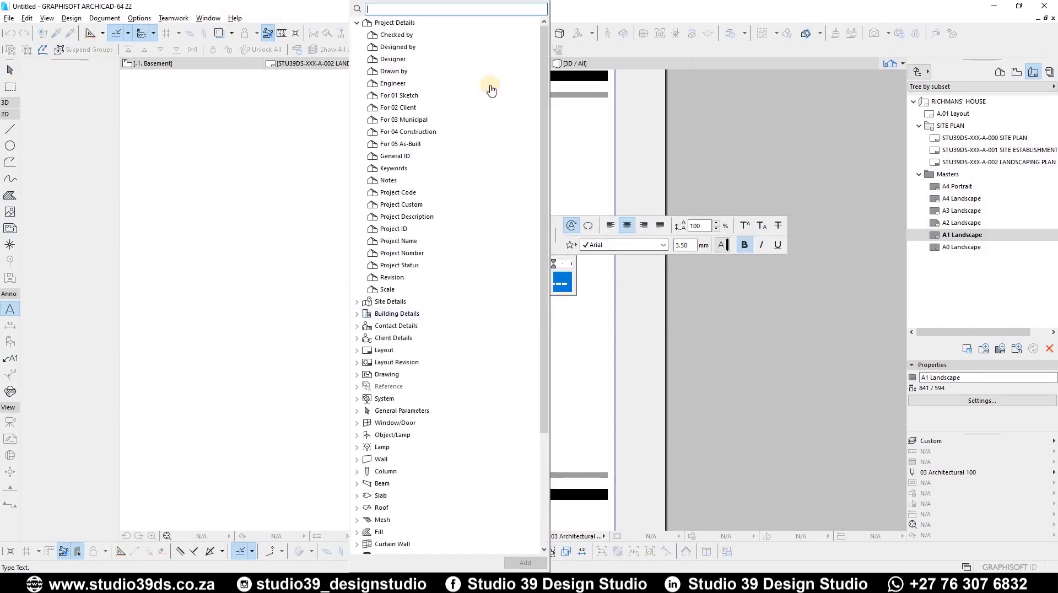
{"action": "left_click", "coordinate": [358, 23]}
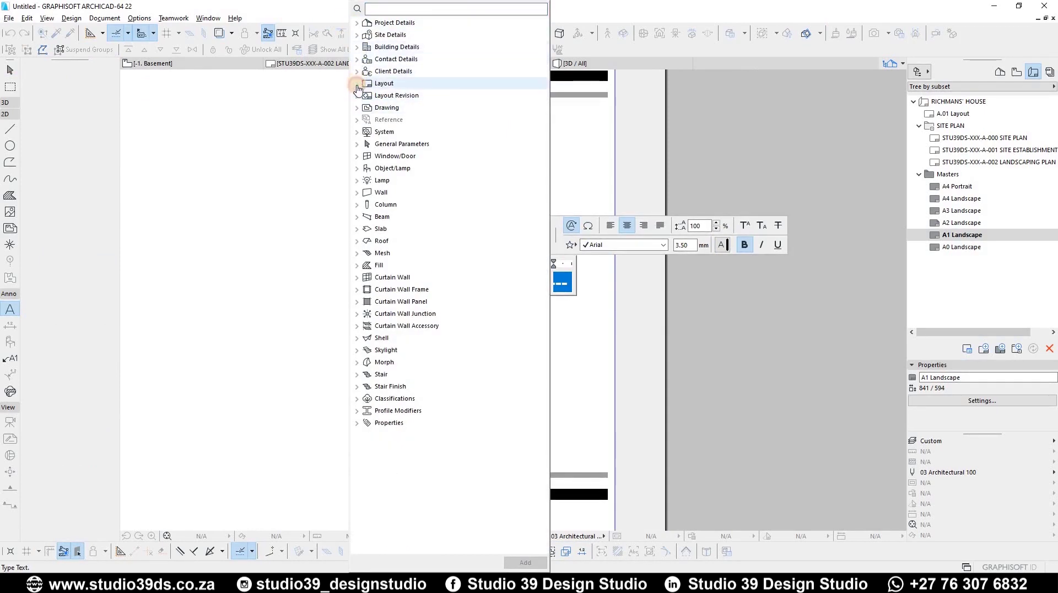
{"action": "left_click", "coordinate": [357, 83]}
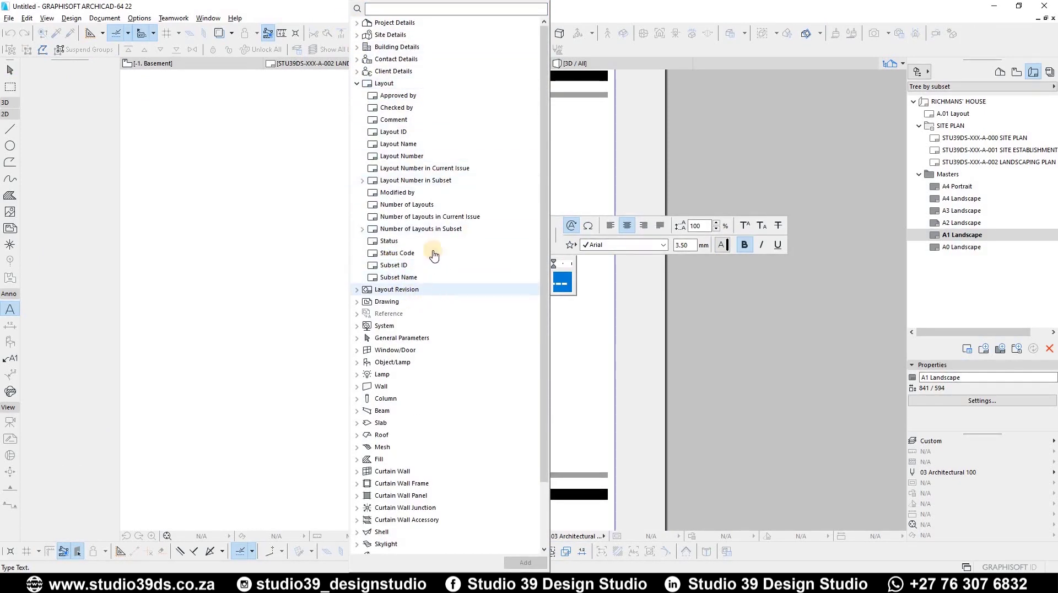
{"action": "left_click", "coordinate": [410, 145]}
{"action": "left_click", "coordinate": [525, 562]}
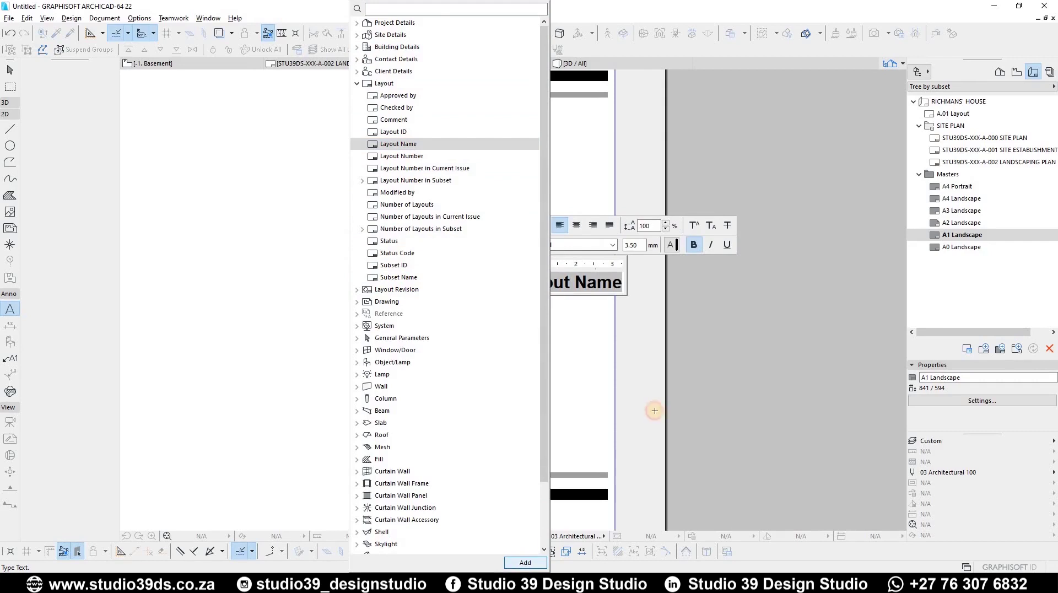
{"action": "left_click", "coordinate": [606, 370]}
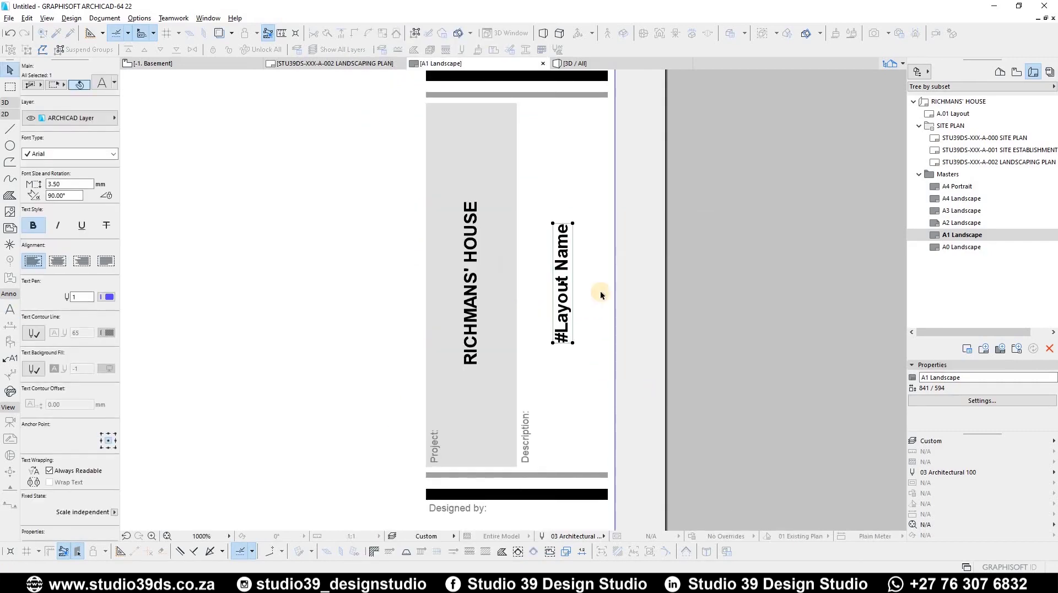
{"action": "key", "text": "Escape"}
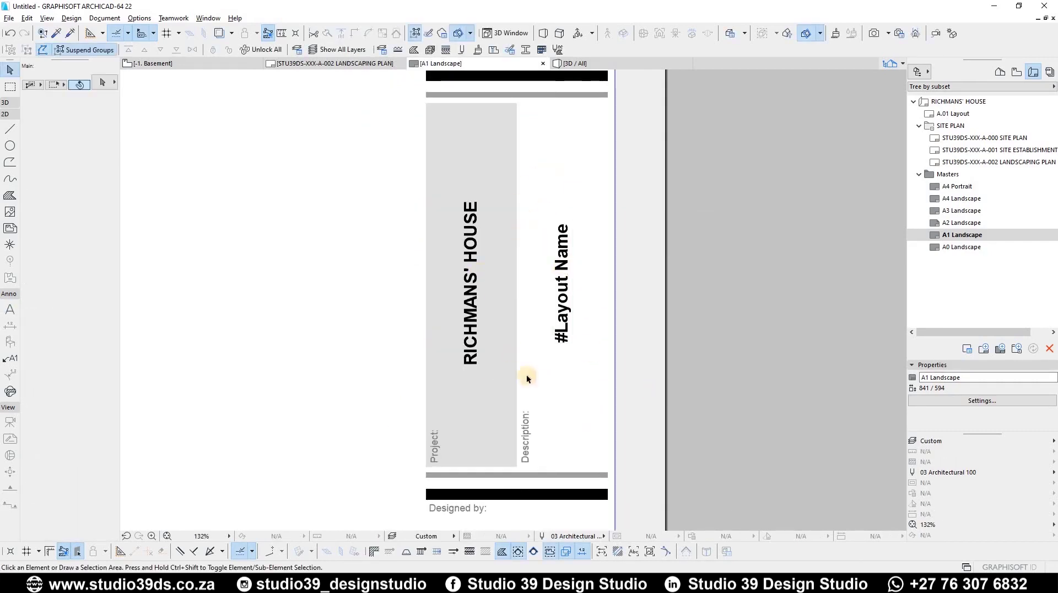
{"action": "left_click", "coordinate": [562, 338]}
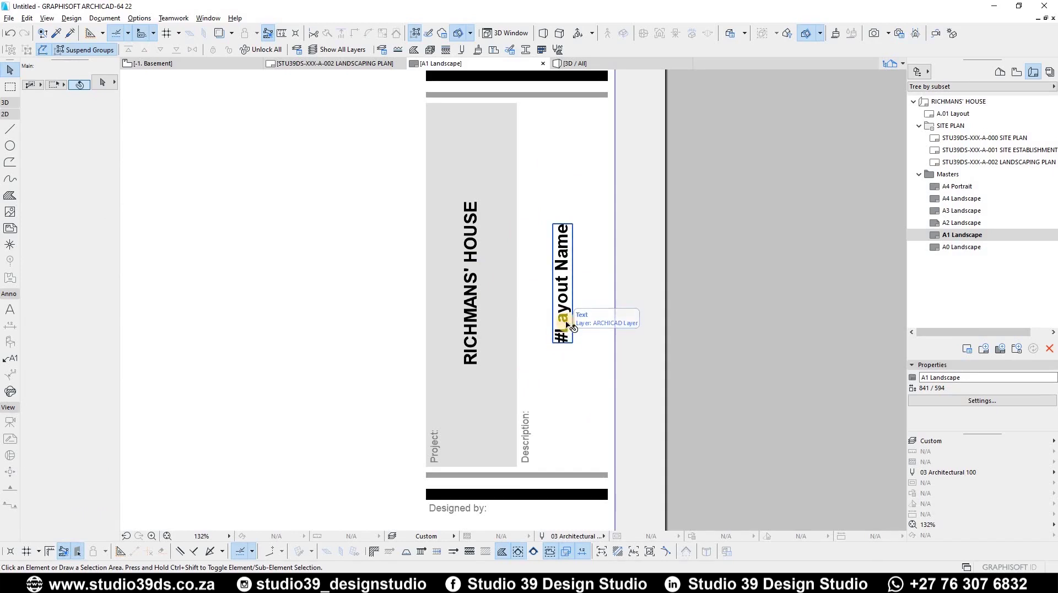
{"action": "left_click", "coordinate": [647, 213]}
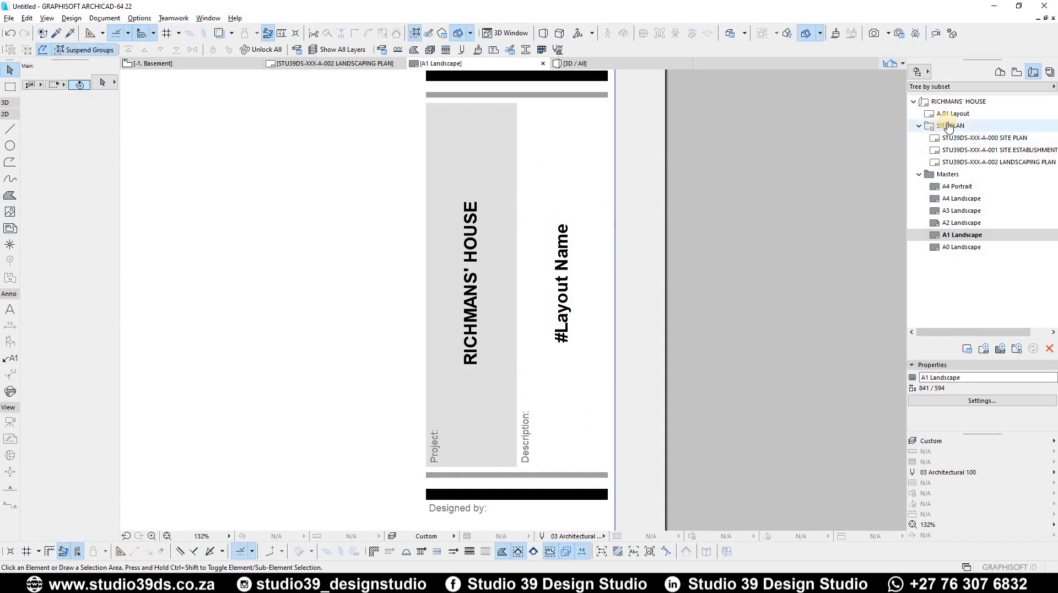
- Check the title block names on the SITE PLAN, SITE ESTABLISHMENT PLAN and LANDSCAPING PLAN layouts
{"action": "double_click", "coordinate": [948, 137]}
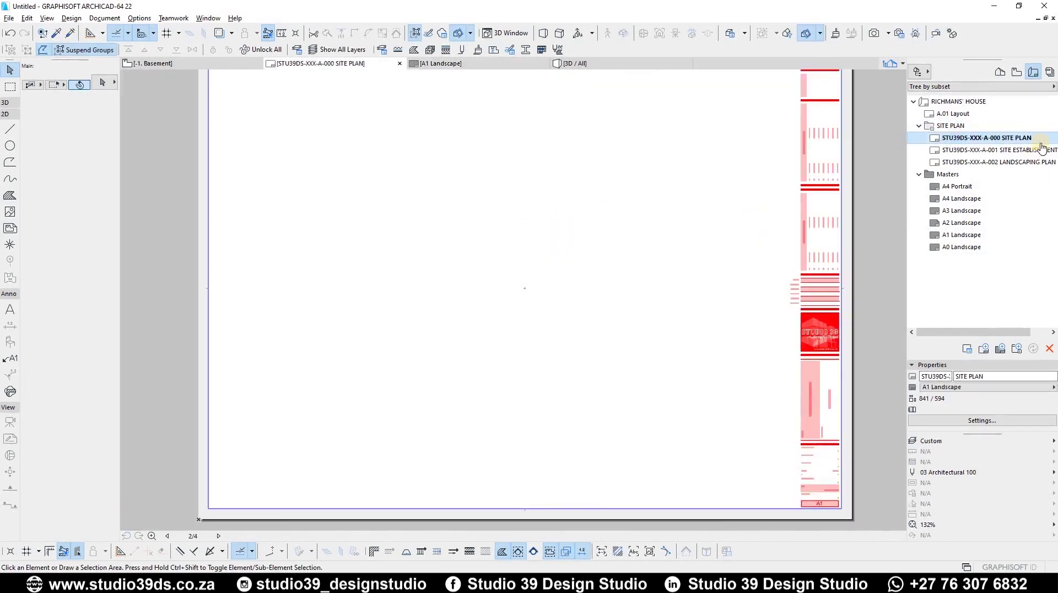
{"action": "scroll", "coordinate": [654, 401], "scroll_direction": "down", "scroll_amount": 2}
{"action": "scroll", "coordinate": [640, 356], "scroll_direction": "up", "scroll_amount": 8}
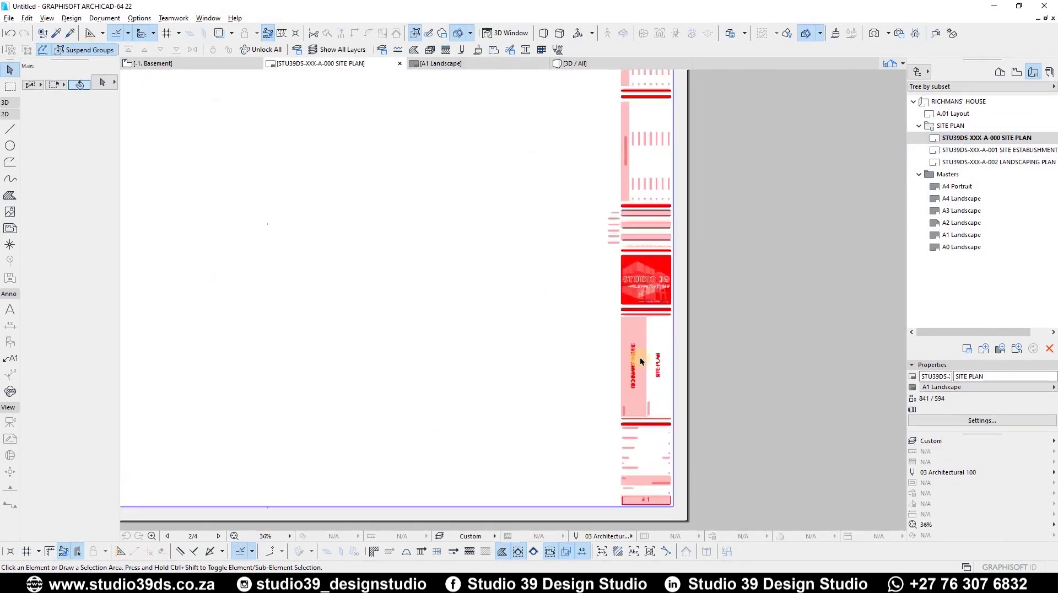
{"action": "scroll", "coordinate": [665, 194], "scroll_direction": "up", "scroll_amount": 2}
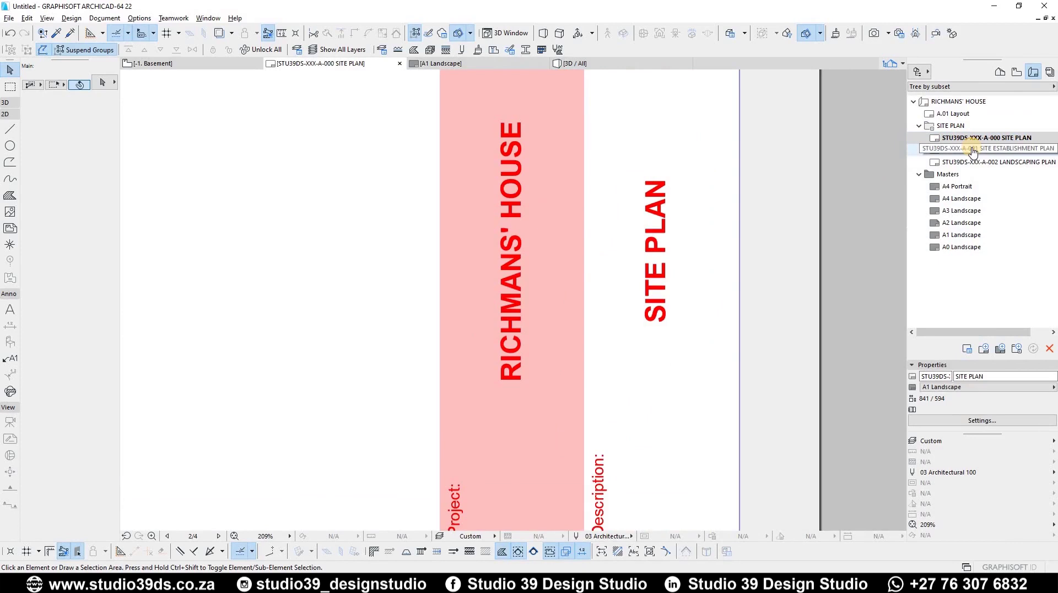
{"action": "left_click", "coordinate": [932, 148]}
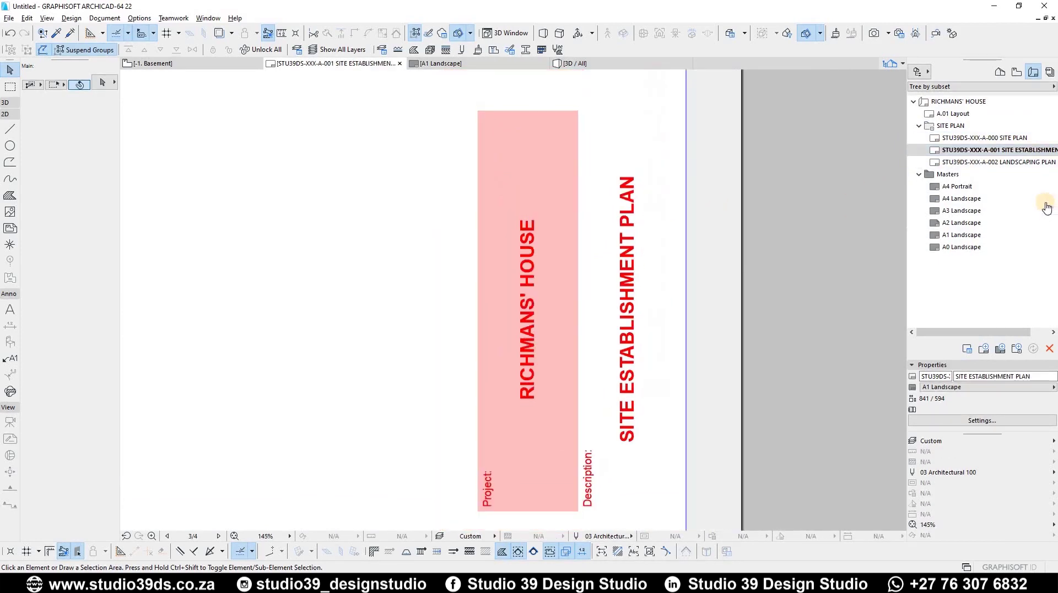
{"action": "left_click", "coordinate": [990, 163]}
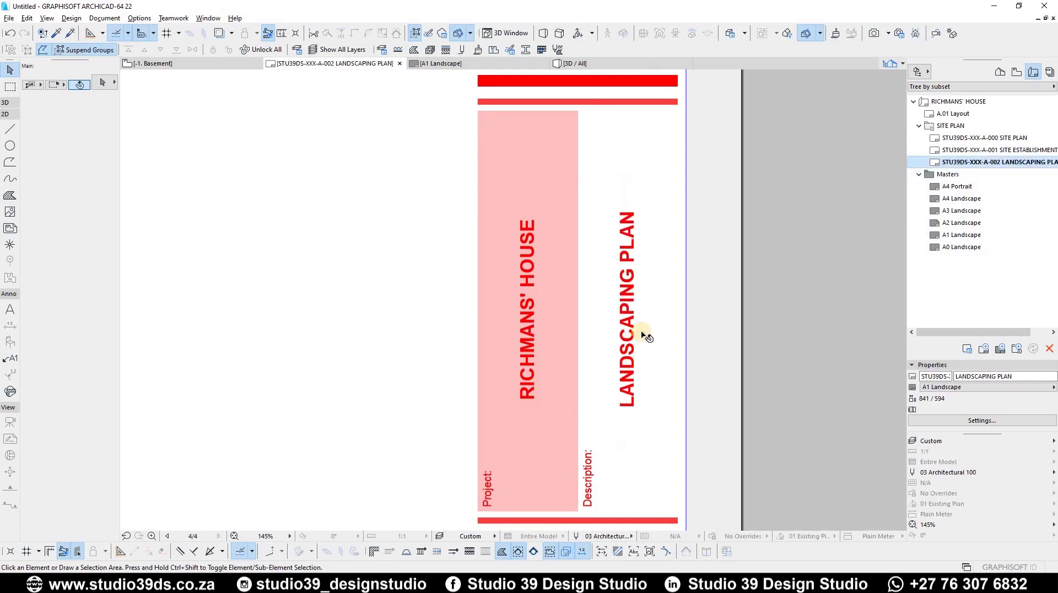
{"action": "scroll", "coordinate": [629, 351], "scroll_direction": "down", "scroll_amount": 5}
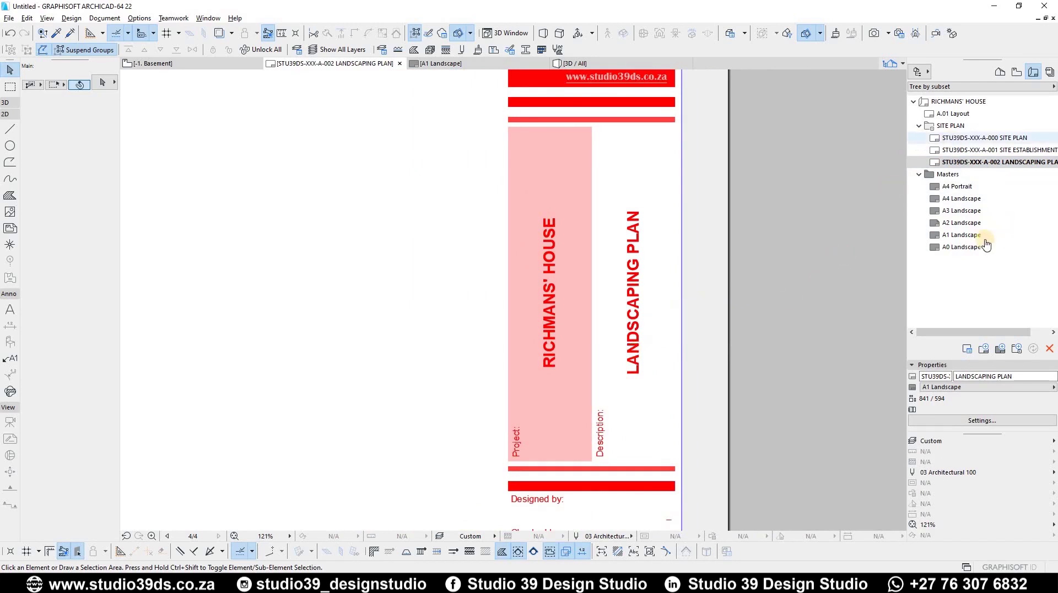
- On the A1 Landscape master, start editing the placeholder text under Designed by
{"action": "double_click", "coordinate": [969, 237]}
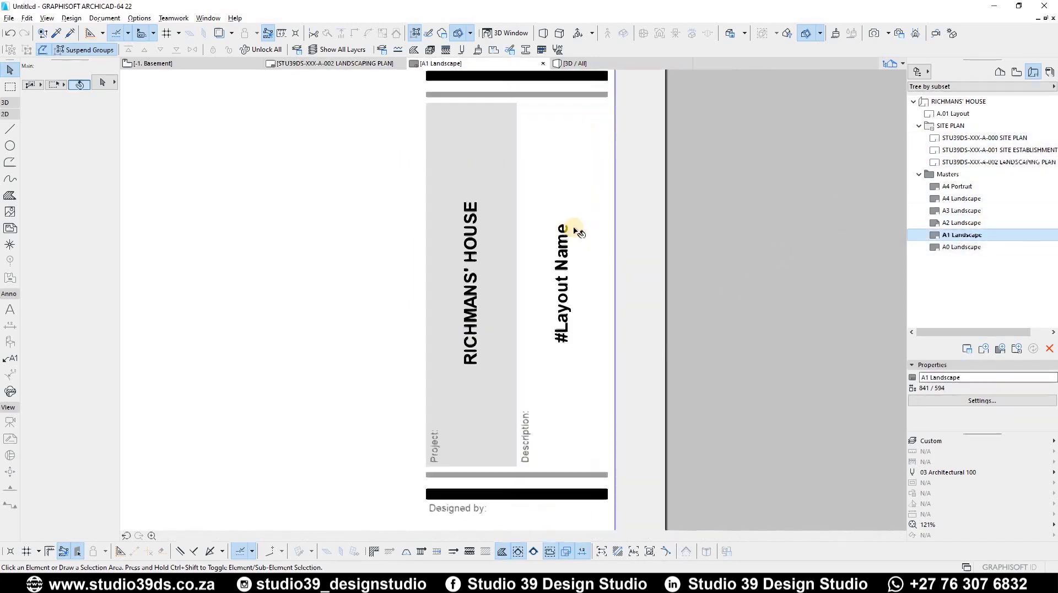
{"action": "scroll", "coordinate": [561, 287], "scroll_direction": "down", "scroll_amount": 5}
{"action": "scroll", "coordinate": [508, 253], "scroll_direction": "up", "scroll_amount": 8}
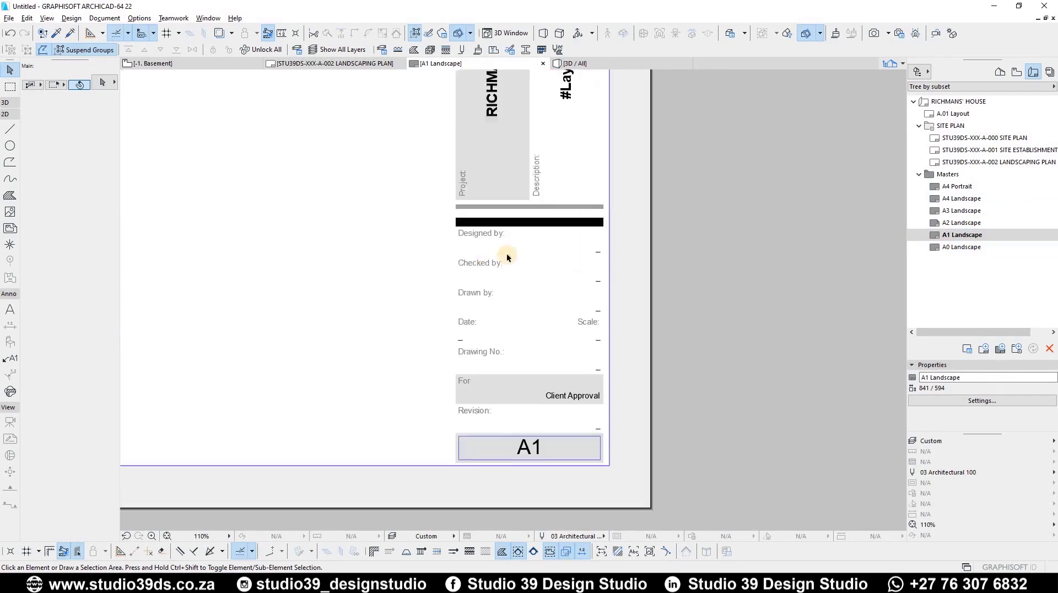
{"action": "scroll", "coordinate": [572, 256], "scroll_direction": "up", "scroll_amount": 1}
{"action": "left_click", "coordinate": [572, 258]}
{"action": "left_click", "coordinate": [574, 267]}
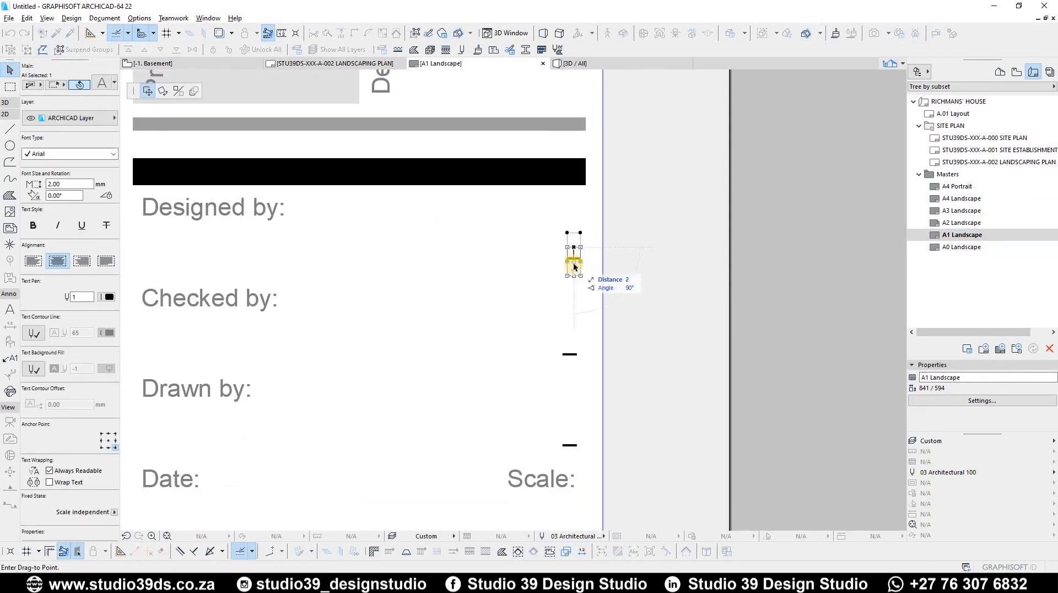
{"action": "left_click", "coordinate": [570, 266]}
{"action": "left_click", "coordinate": [577, 244]}
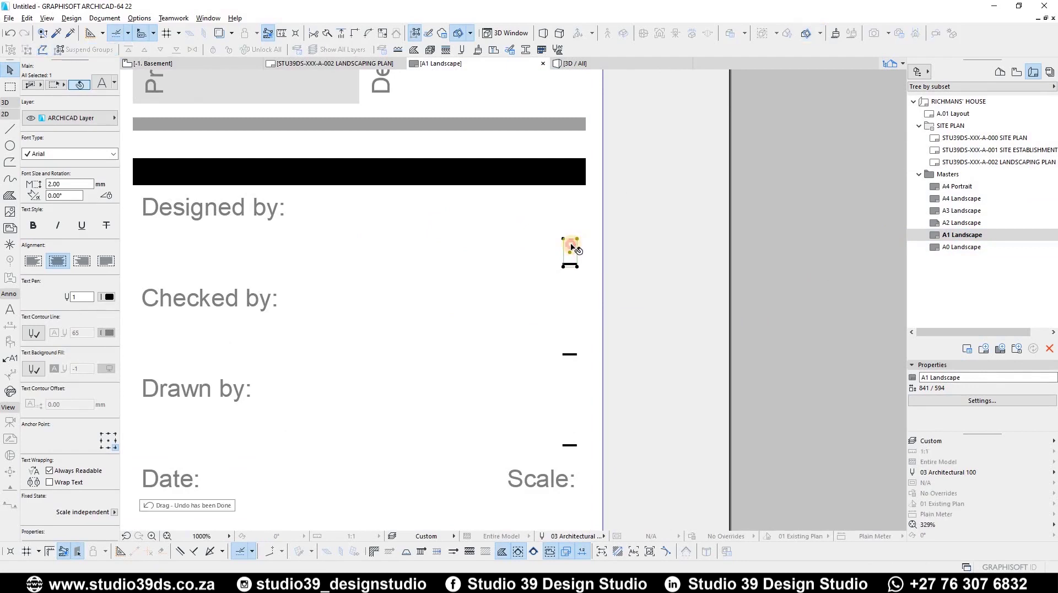
{"action": "double_click", "coordinate": [570, 248]}
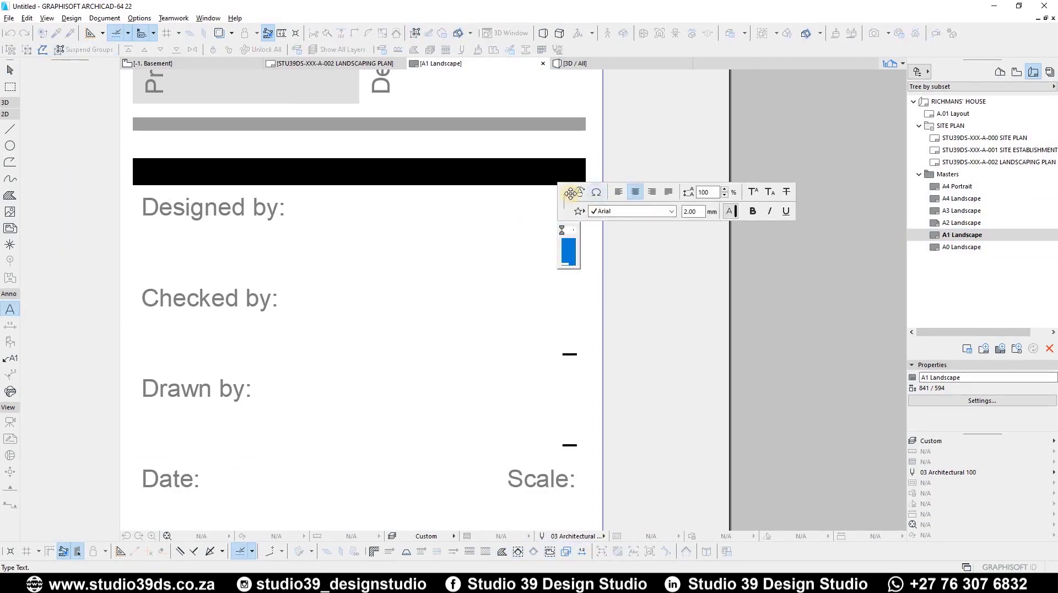
- Insert the Project Details Designer autotext into the Designed by field
{"action": "left_click", "coordinate": [576, 194]}
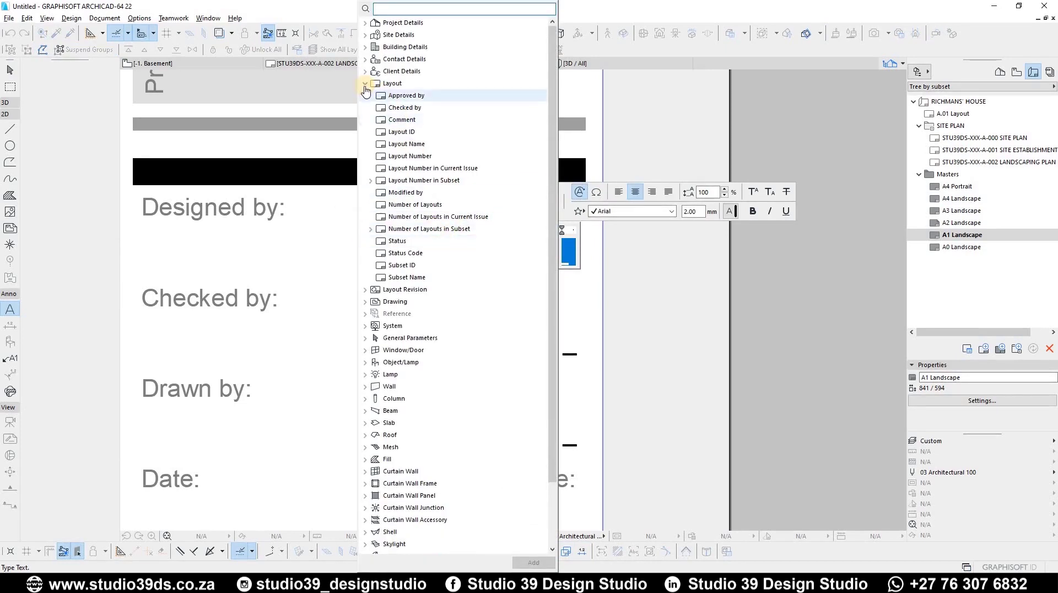
{"action": "left_click", "coordinate": [370, 84]}
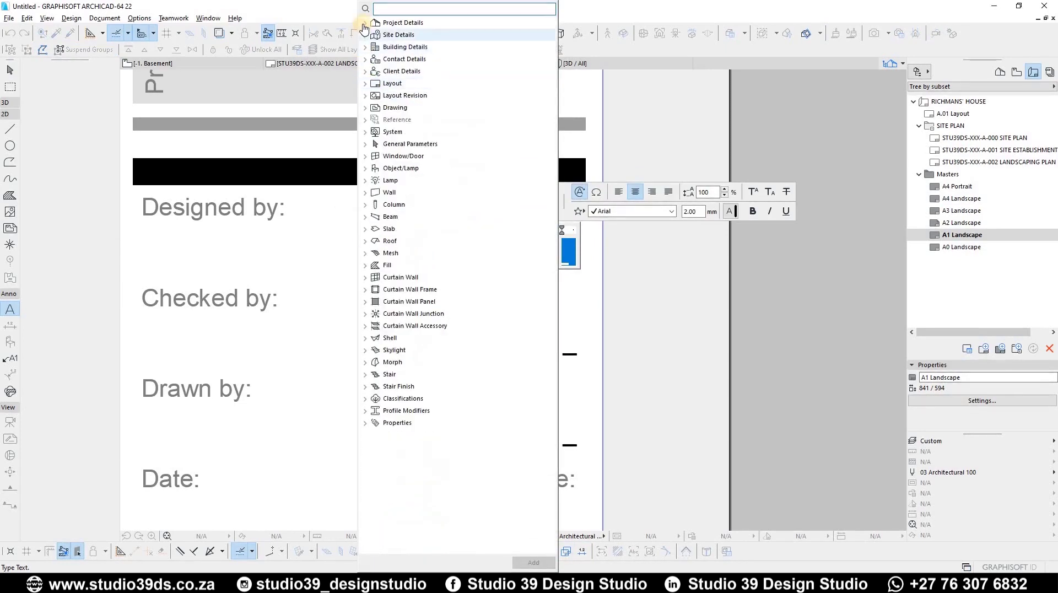
{"action": "left_click", "coordinate": [365, 23]}
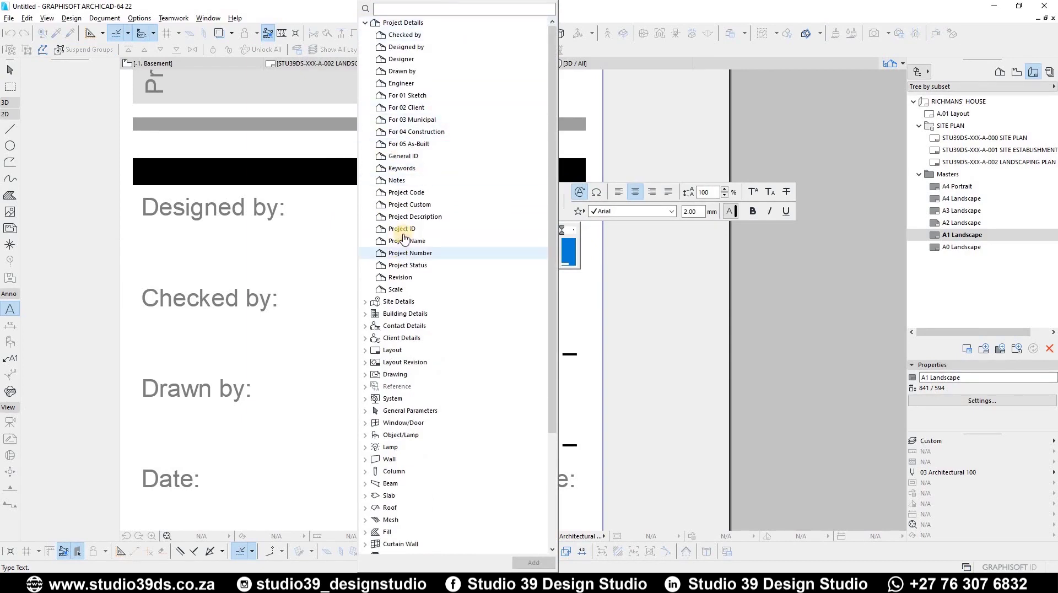
{"action": "left_click", "coordinate": [406, 48]}
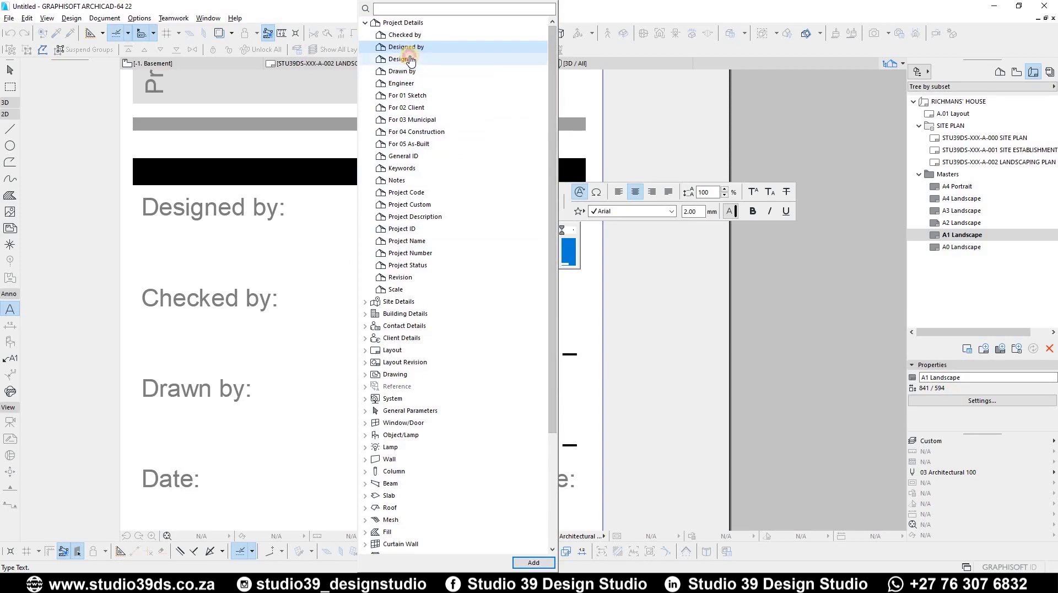
{"action": "left_click", "coordinate": [409, 59]}
{"action": "left_click", "coordinate": [532, 563]}
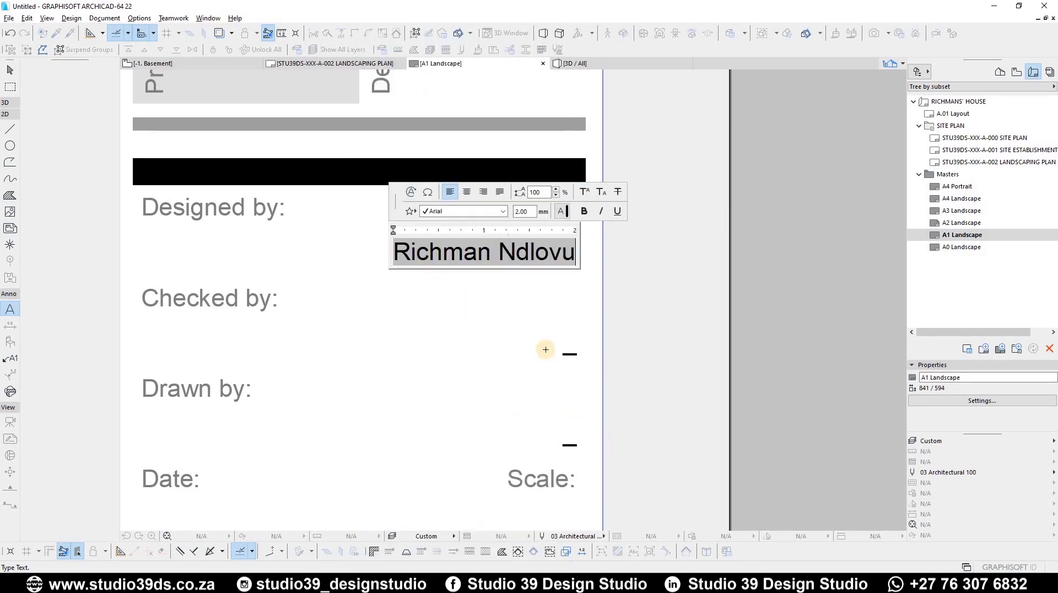
{"action": "left_click", "coordinate": [567, 355]}
{"action": "double_click", "coordinate": [564, 341]}
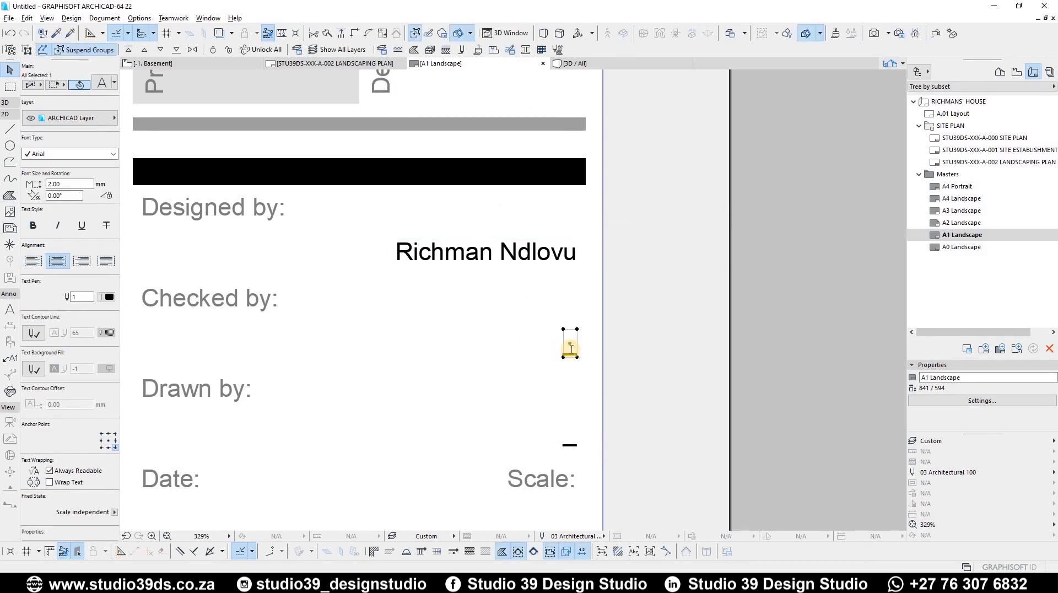
- Fill the new text under Checked by with the Project Details Checked by autotext
{"action": "key", "text": "ctrl+a"}
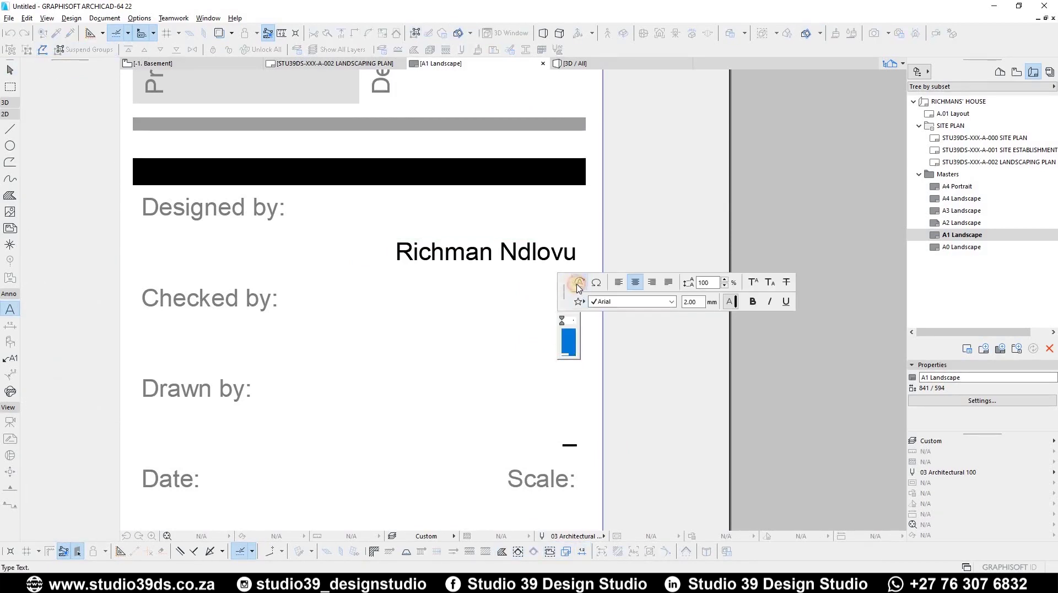
{"action": "left_click", "coordinate": [579, 282]}
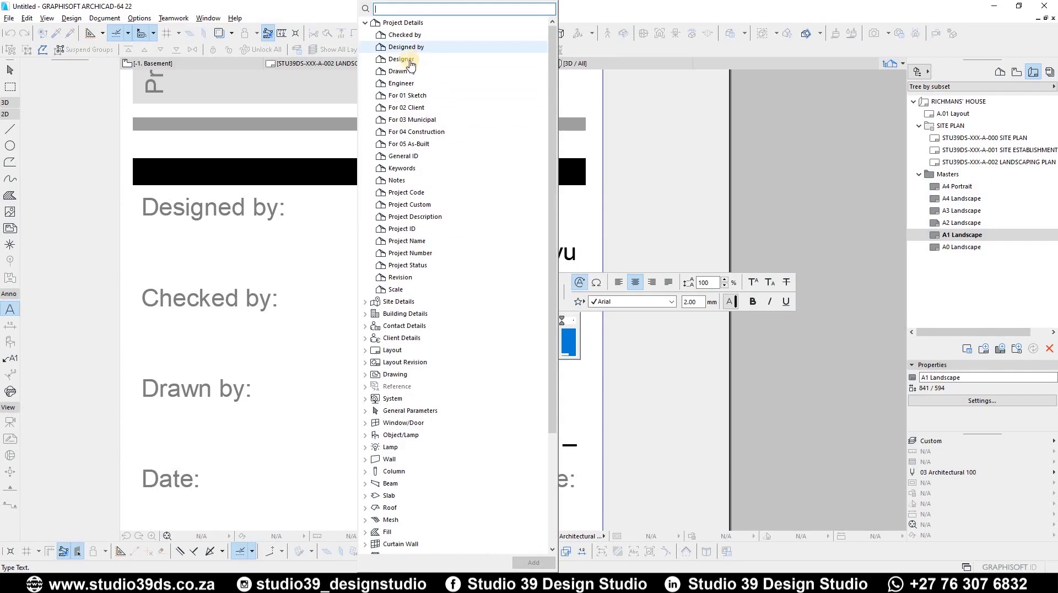
{"action": "left_click", "coordinate": [403, 35]}
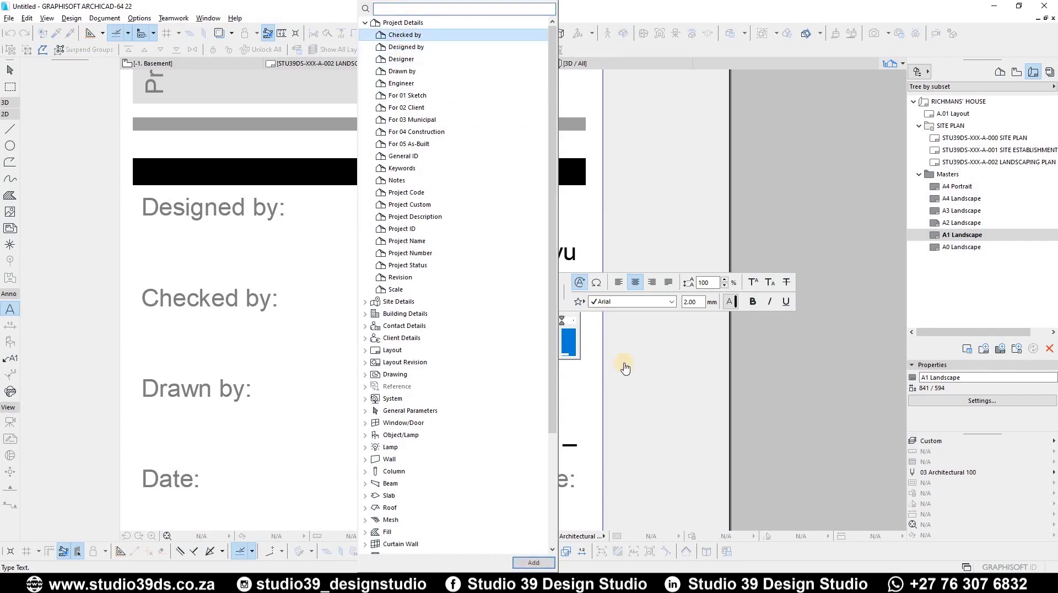
{"action": "left_click", "coordinate": [532, 563]}
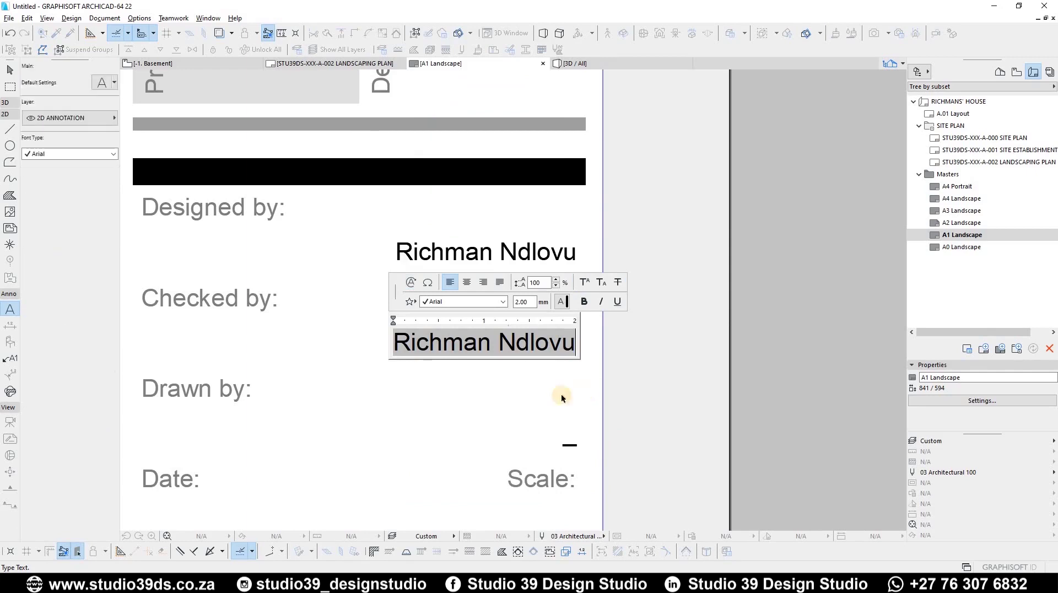
{"action": "left_click", "coordinate": [562, 394]}
{"action": "scroll", "coordinate": [532, 339], "scroll_direction": "down", "scroll_amount": 2}
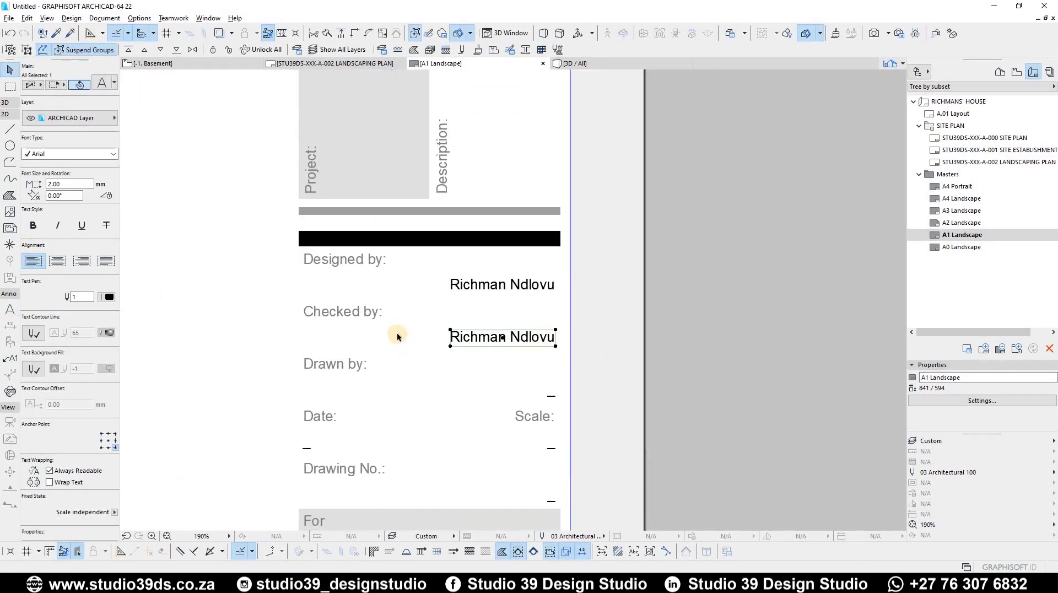
{"action": "scroll", "coordinate": [397, 332], "scroll_direction": "up", "scroll_amount": 2}
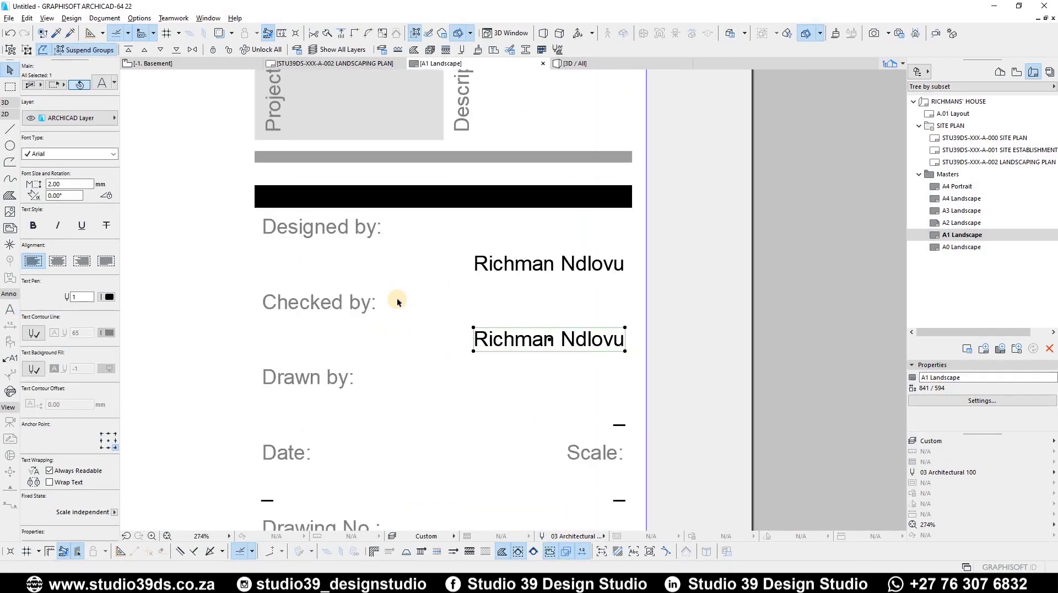
- Review the Designer, Designed by, Checked by and Drawn by values in Project Info, then cancel
{"action": "left_click", "coordinate": [9, 18]}
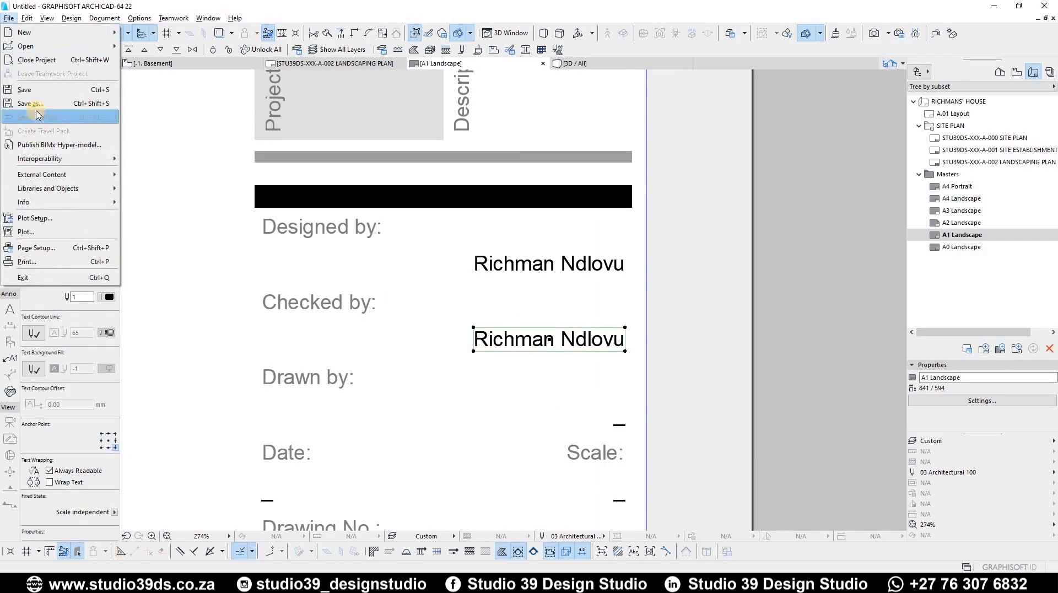
{"action": "mouse_move", "coordinate": [24, 203]}
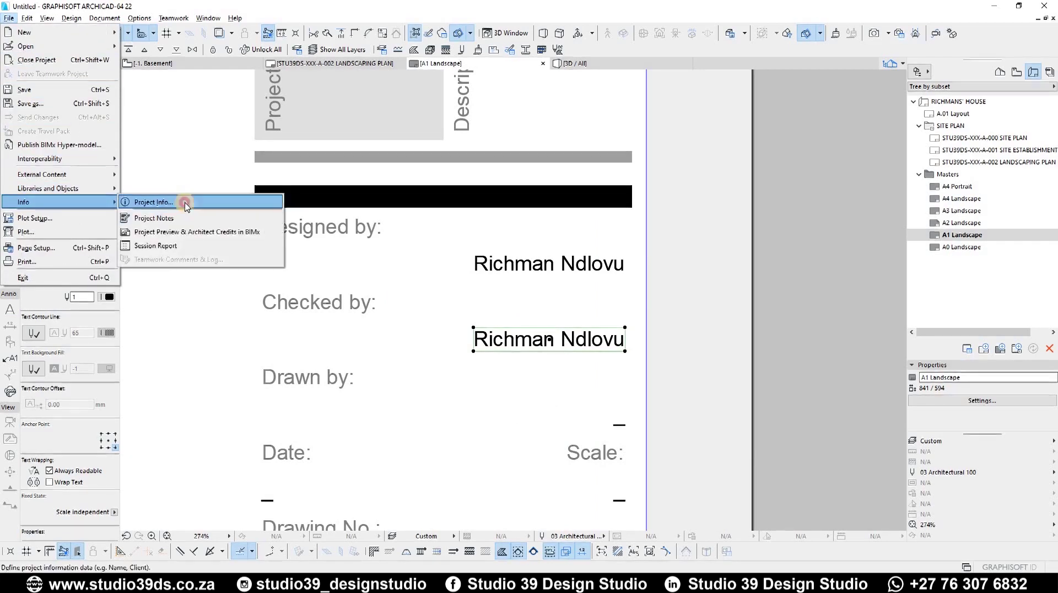
{"action": "left_click", "coordinate": [182, 202]}
{"action": "left_click", "coordinate": [347, 211]}
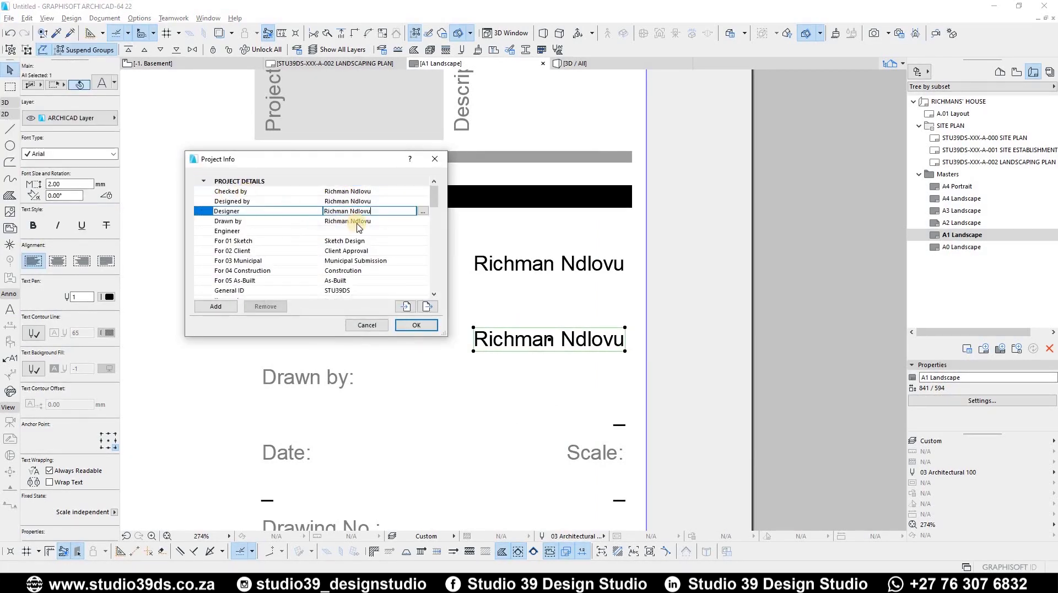
{"action": "left_click_drag", "start_coordinate": [325, 210], "coordinate": [382, 208]}
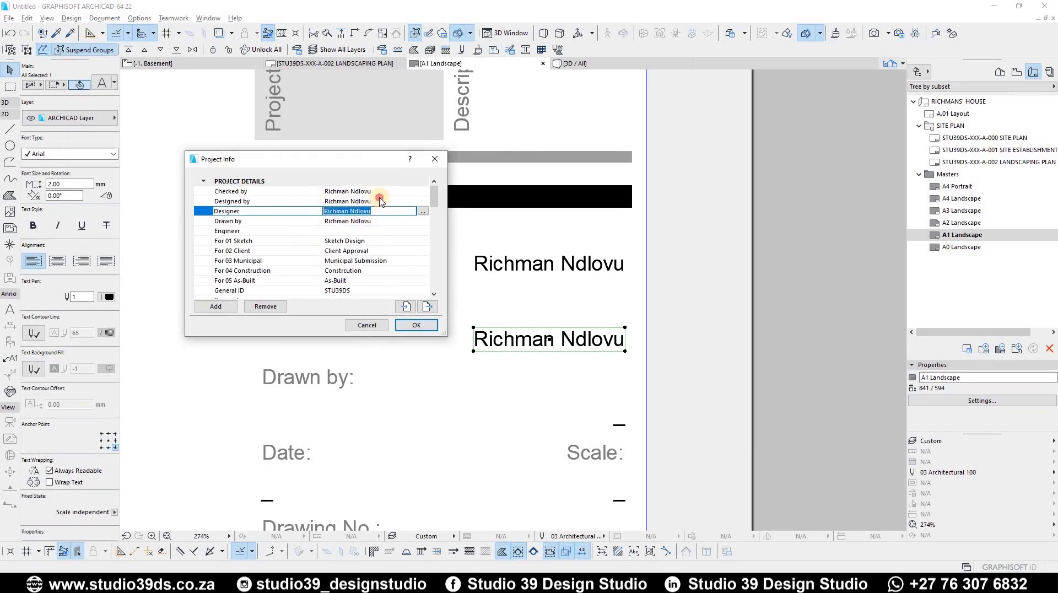
{"action": "left_click", "coordinate": [380, 201]}
{"action": "left_click", "coordinate": [375, 190]}
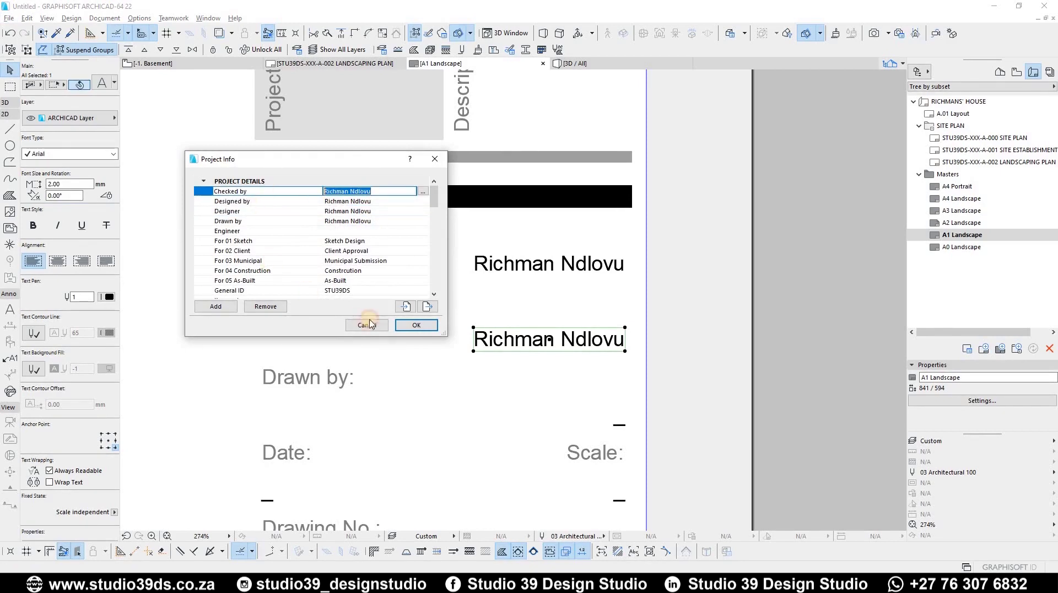
{"action": "left_click", "coordinate": [380, 220]}
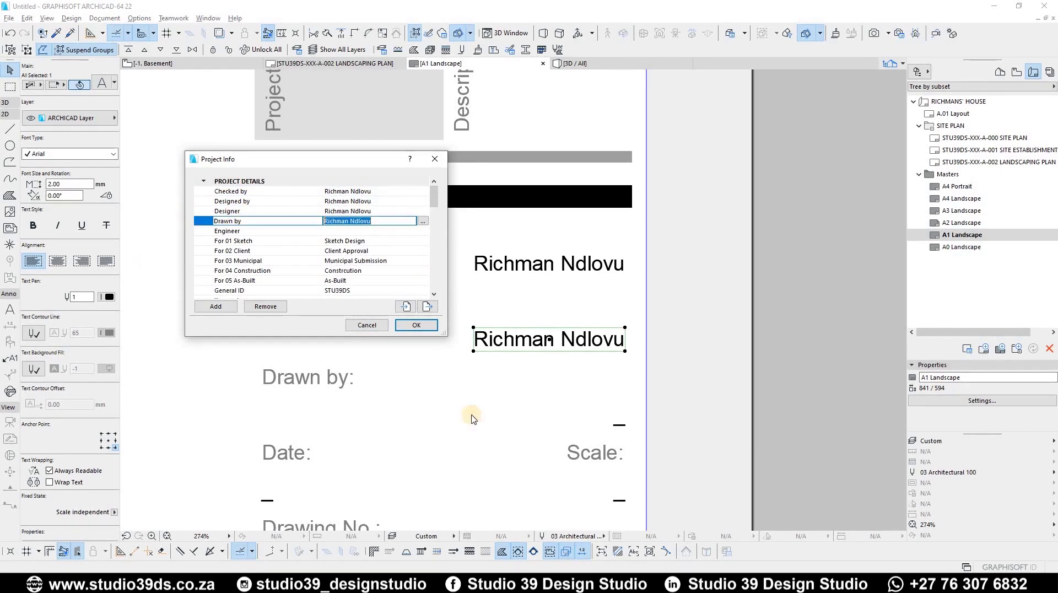
{"action": "left_click", "coordinate": [377, 328]}
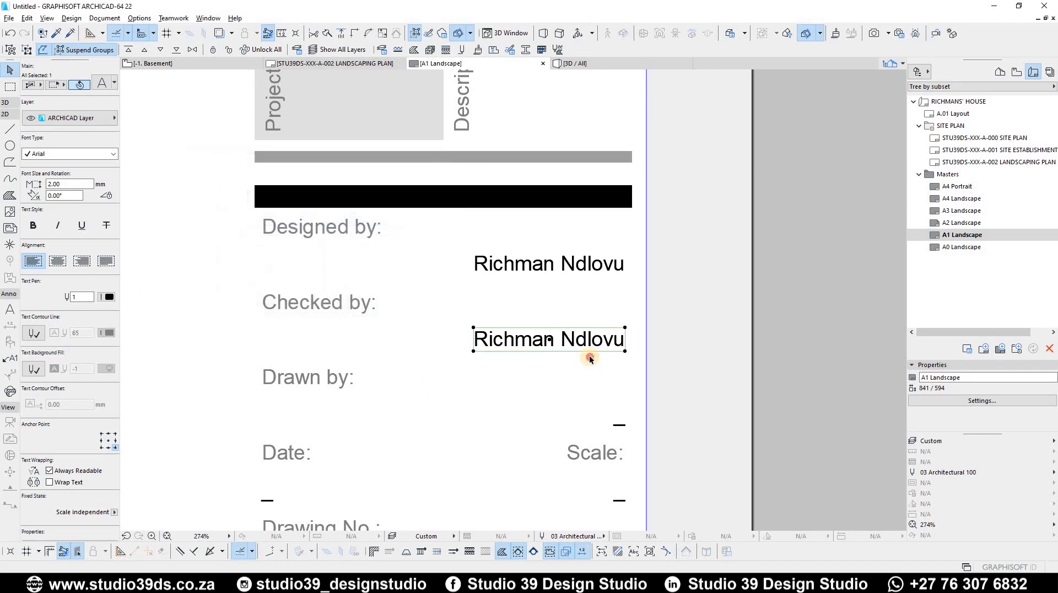
{"action": "left_click", "coordinate": [617, 431]}
- Replace the dash under Drawn by with the Project Details Drawn by autotext
{"action": "left_click", "coordinate": [618, 414]}
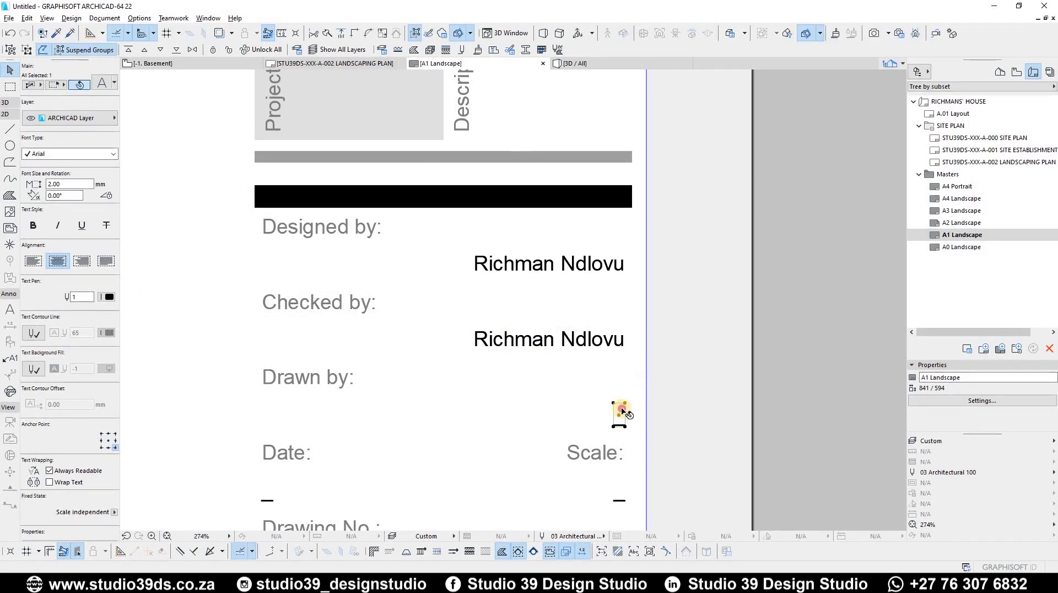
{"action": "double_click", "coordinate": [622, 411]}
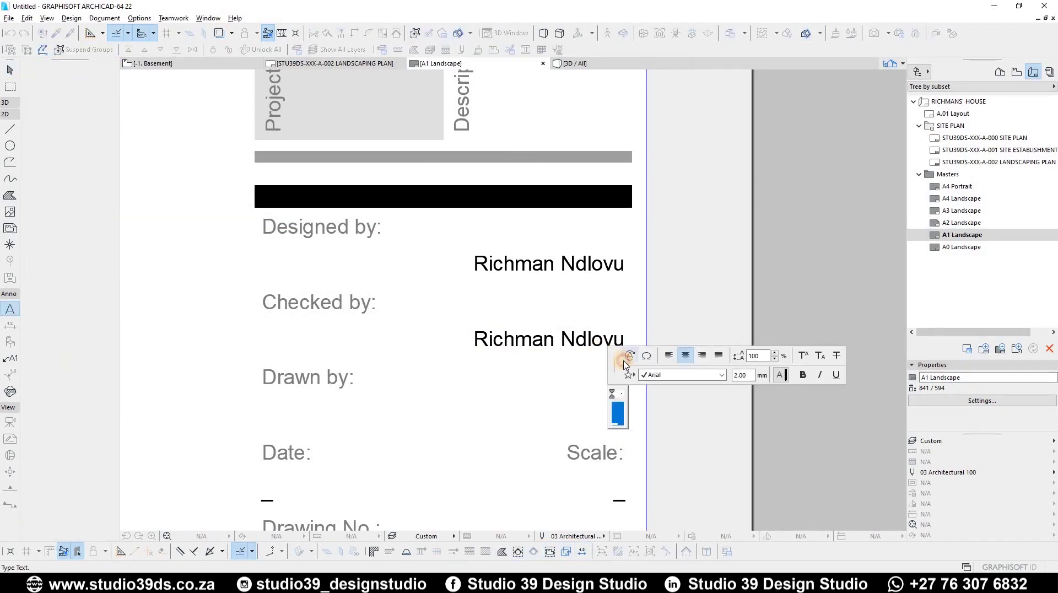
{"action": "key", "text": "ctrl+shift+a"}
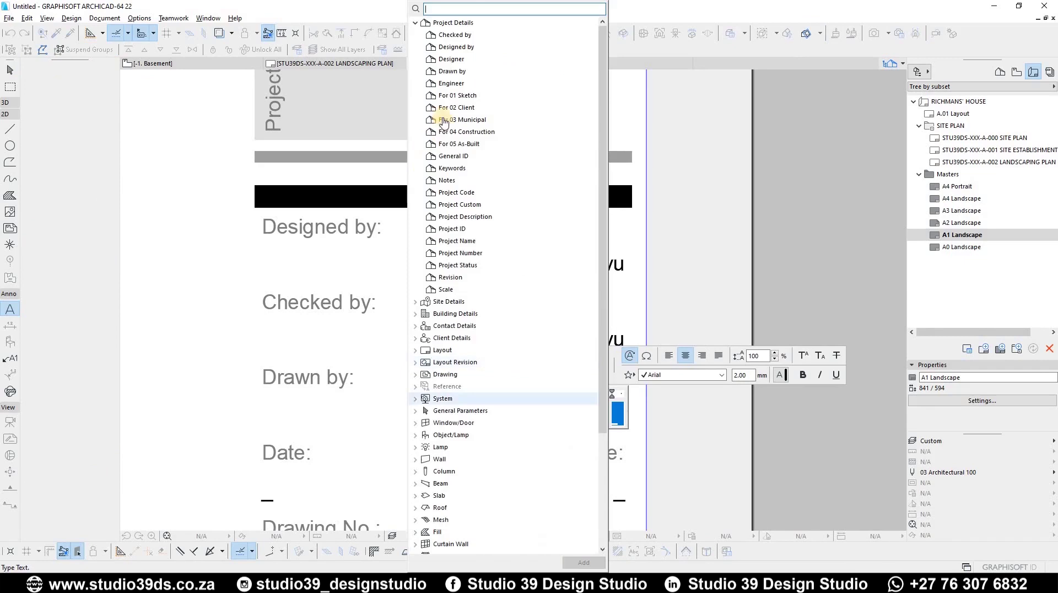
{"action": "left_click", "coordinate": [462, 36]}
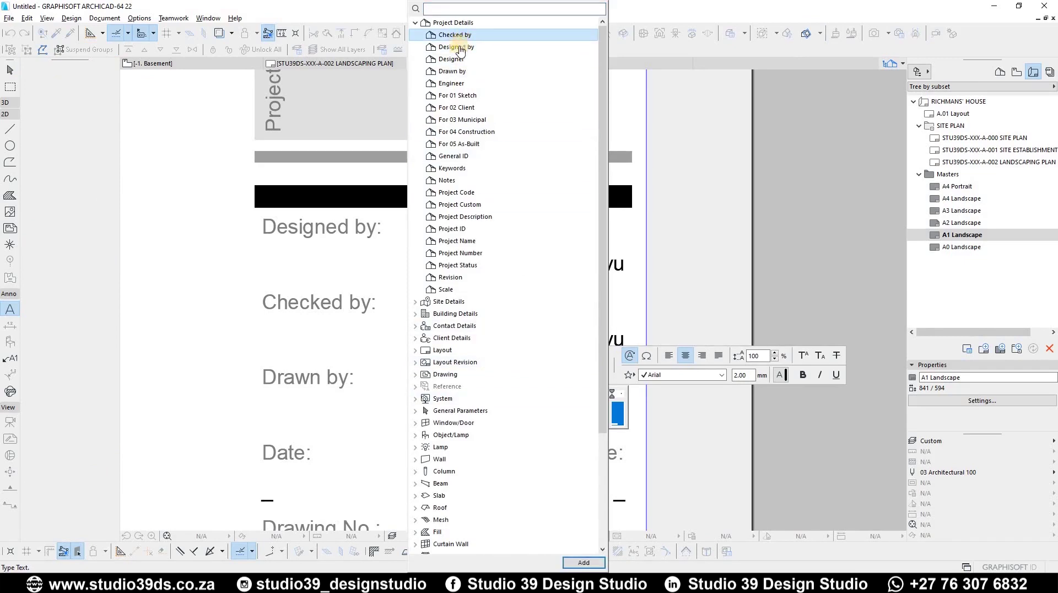
{"action": "left_click", "coordinate": [457, 73]}
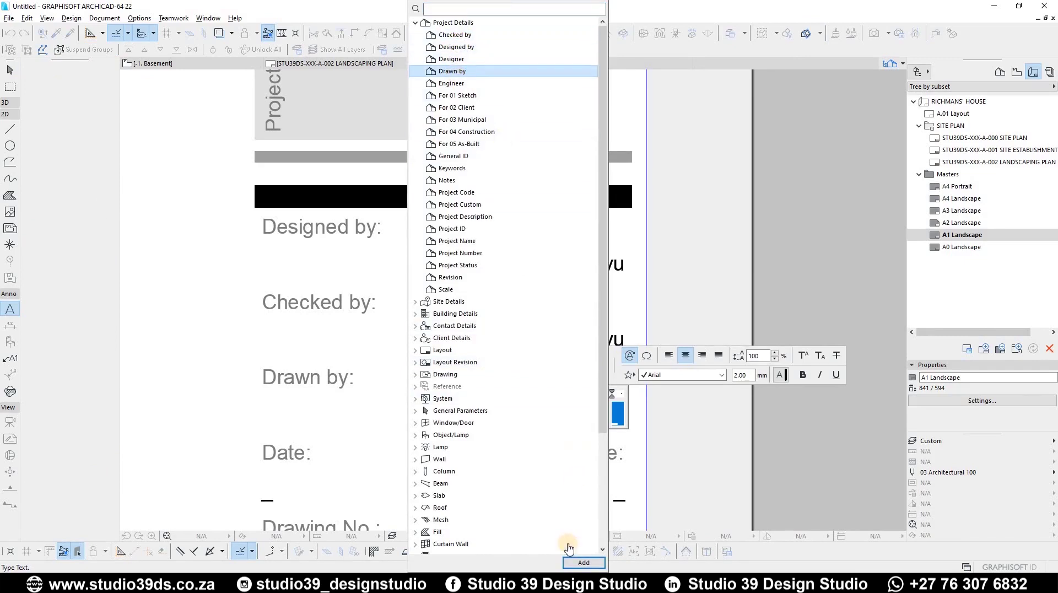
{"action": "left_click", "coordinate": [583, 562]}
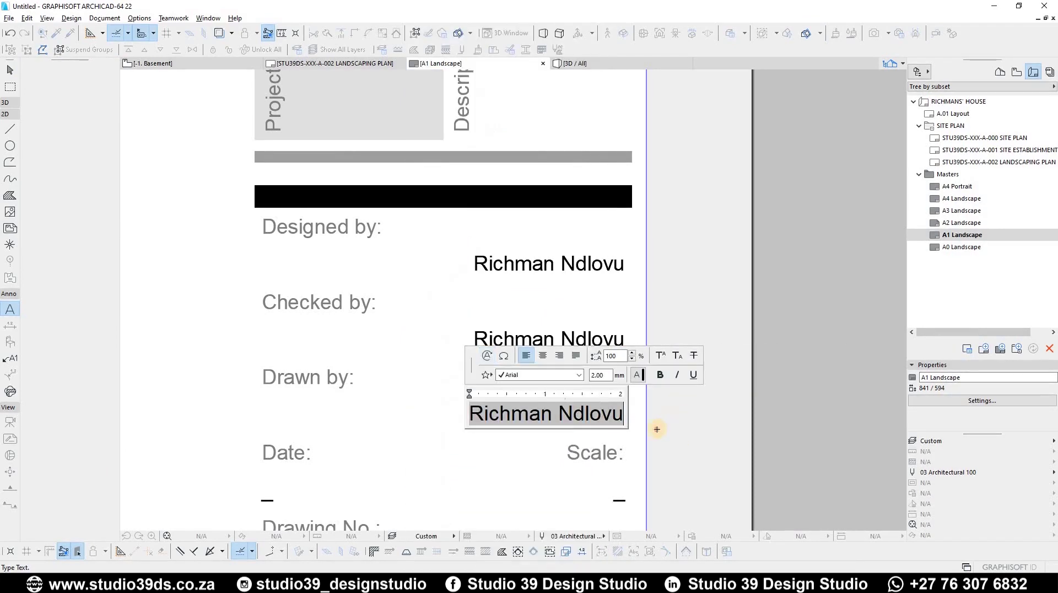
{"action": "left_click", "coordinate": [600, 470]}
{"action": "scroll", "coordinate": [594, 449], "scroll_direction": "down", "scroll_amount": 2}
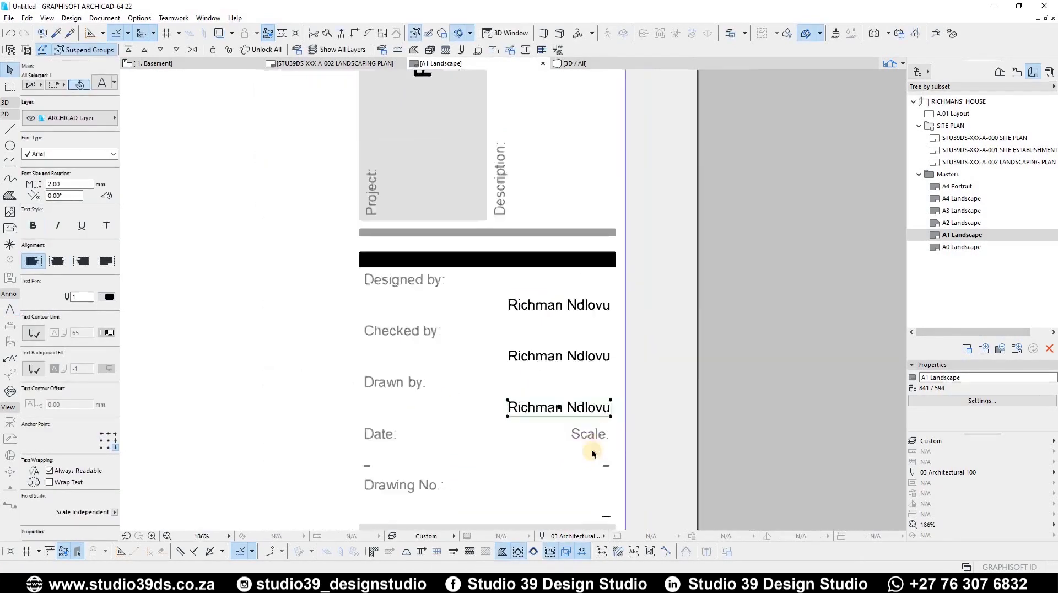
{"action": "scroll", "coordinate": [605, 425], "scroll_direction": "up", "scroll_amount": 2}
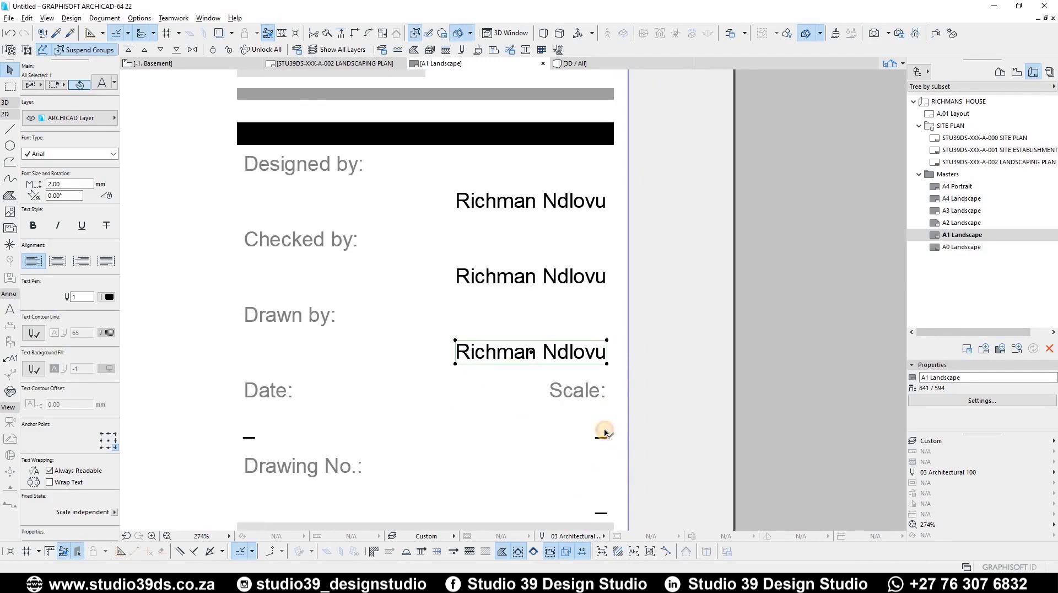
{"action": "left_click", "coordinate": [604, 431]}
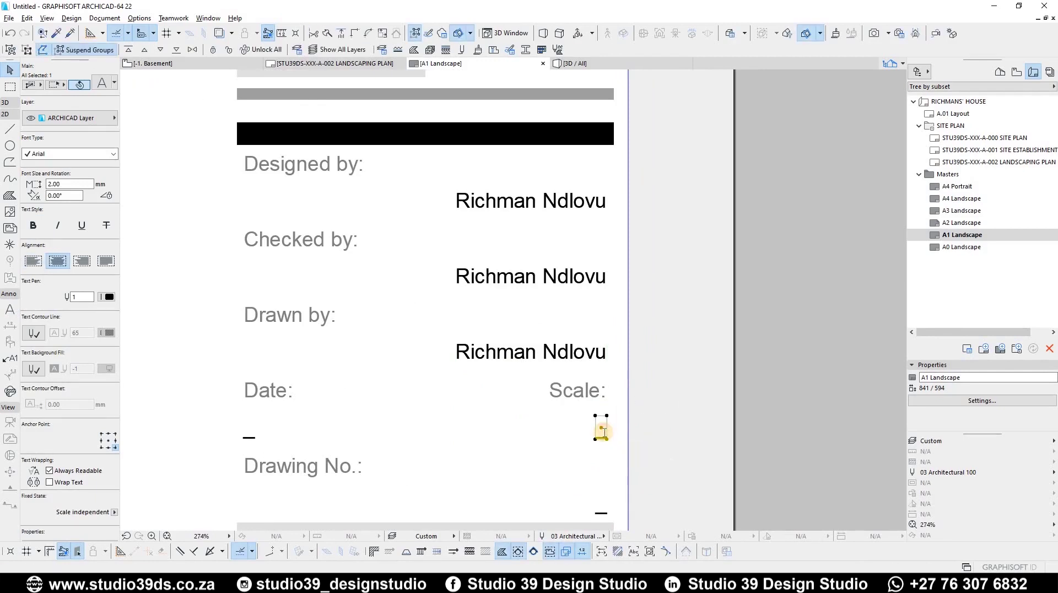
- Insert the Scale autotext under Scale, so the field reads As Shown
{"action": "double_click", "coordinate": [602, 432]}
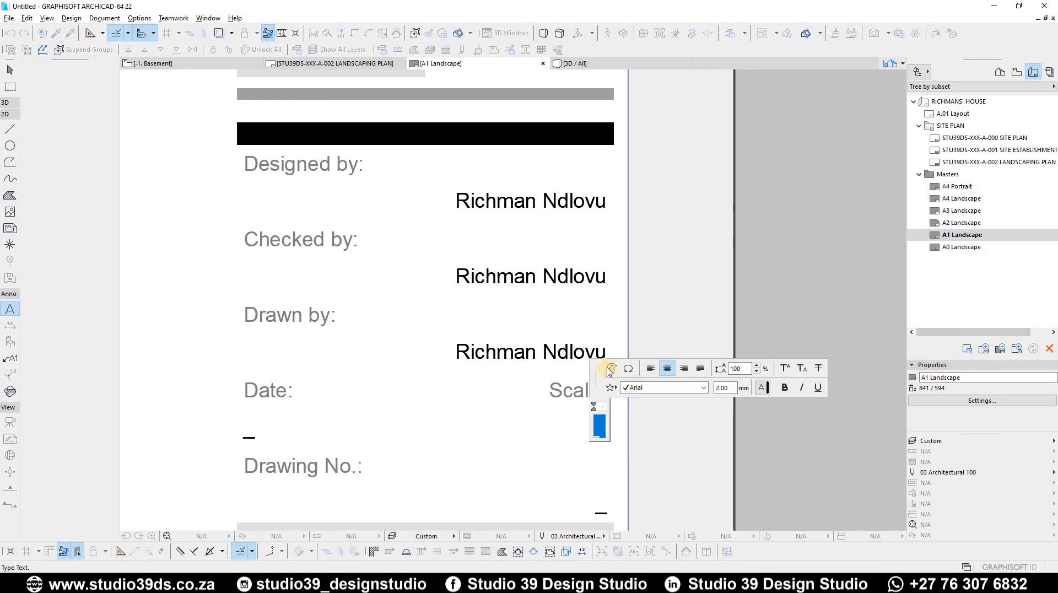
{"action": "key", "text": "alt+shift+a"}
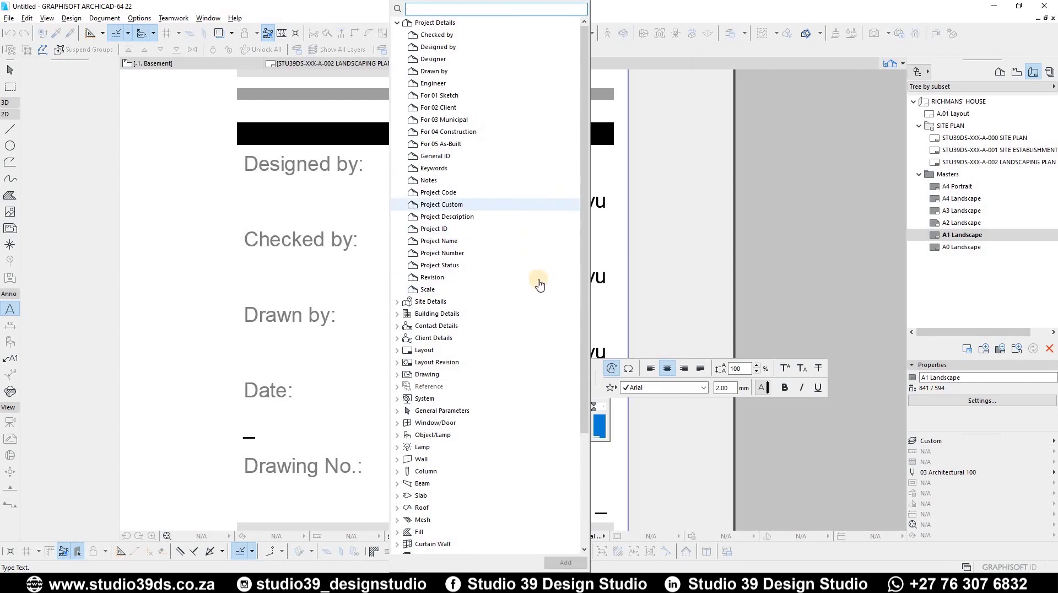
{"action": "left_click", "coordinate": [429, 289]}
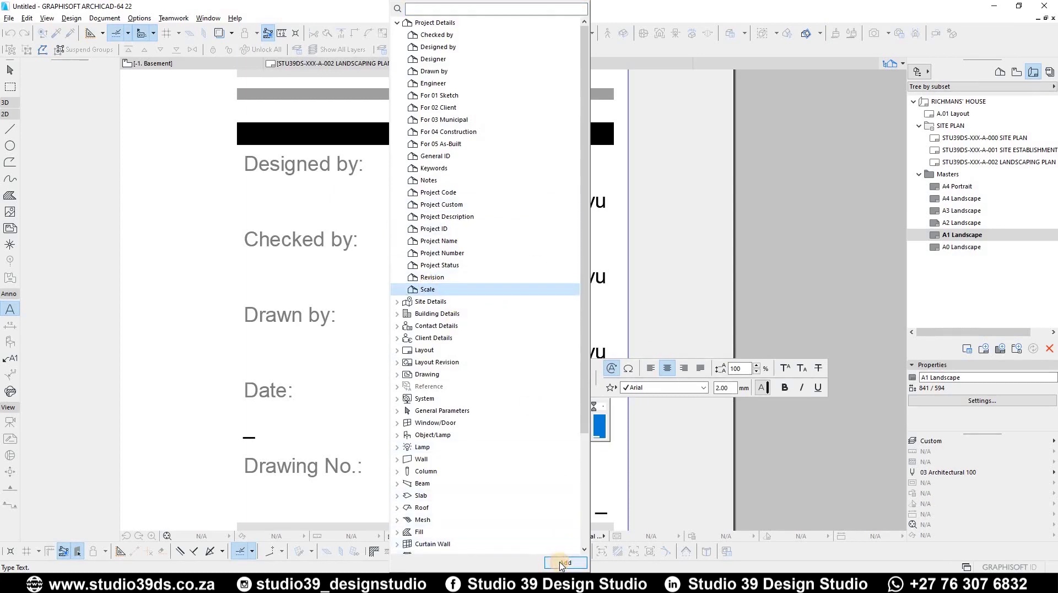
{"action": "left_click", "coordinate": [563, 563]}
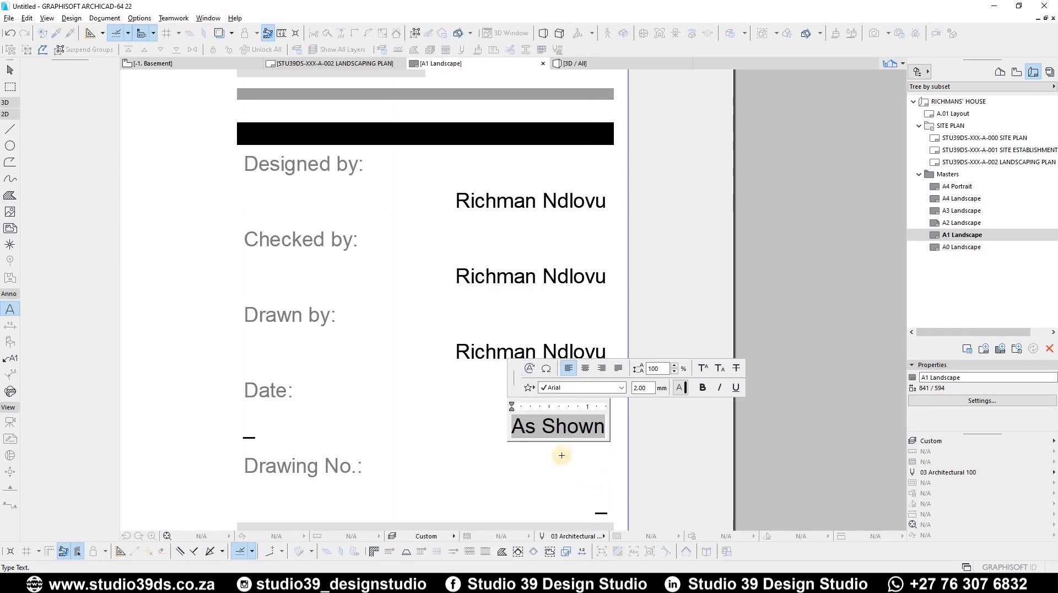
{"action": "left_click", "coordinate": [514, 448]}
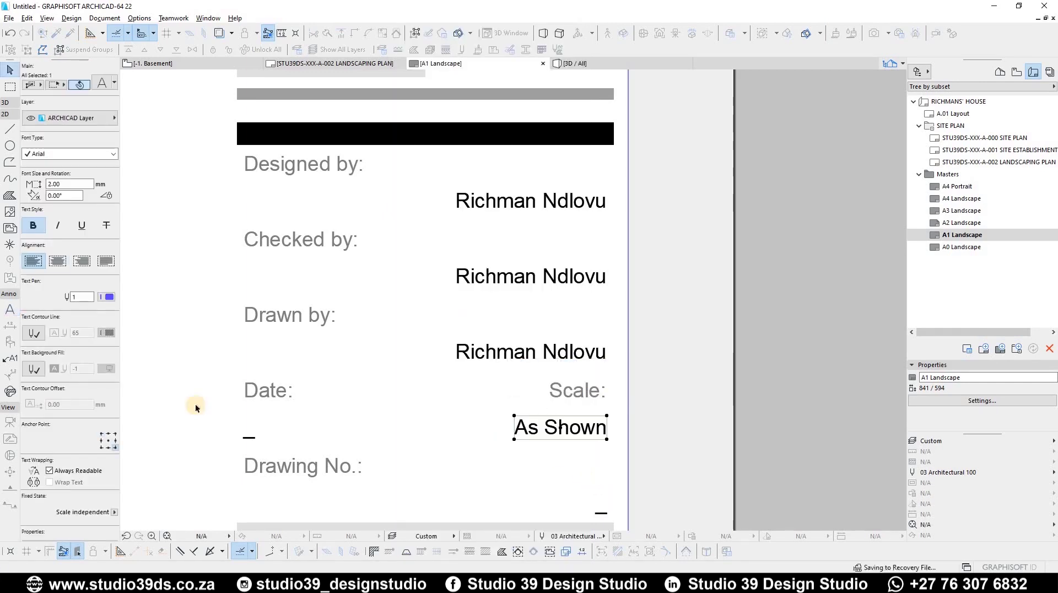
- Replace the dash under Date with the System Date (short) autotext, showing 18-Jun-20
{"action": "double_click", "coordinate": [254, 436]}
{"action": "key", "text": "Escape"}
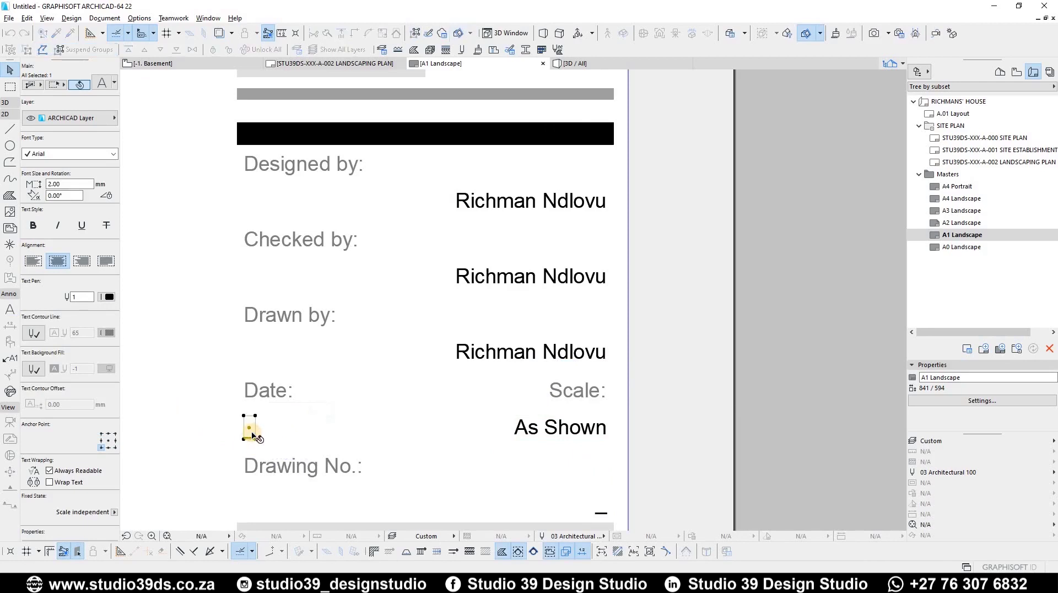
{"action": "double_click", "coordinate": [251, 433]}
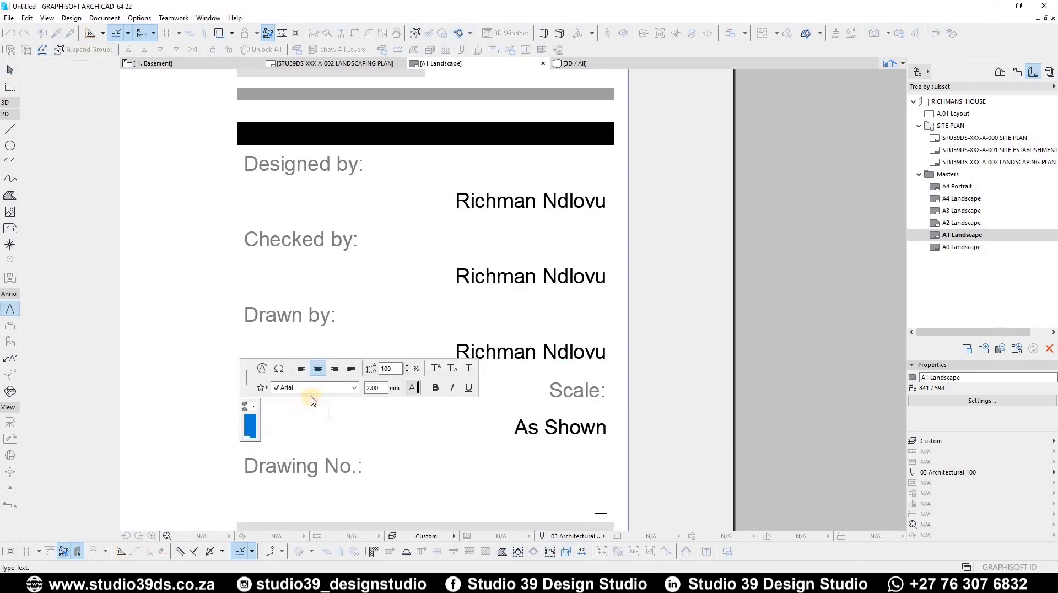
{"action": "left_click", "coordinate": [262, 373]}
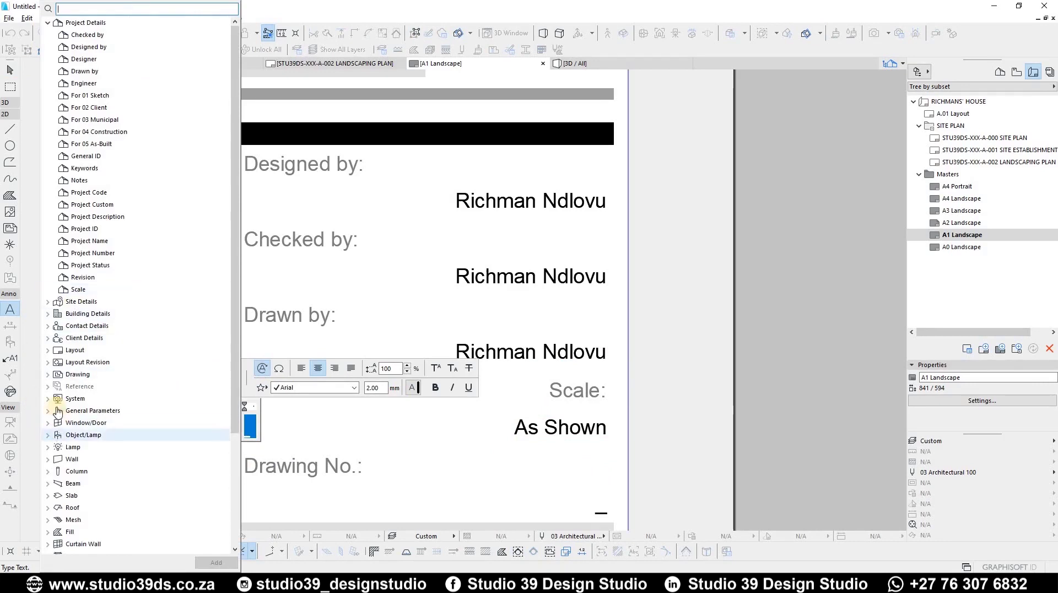
{"action": "left_click", "coordinate": [48, 22]}
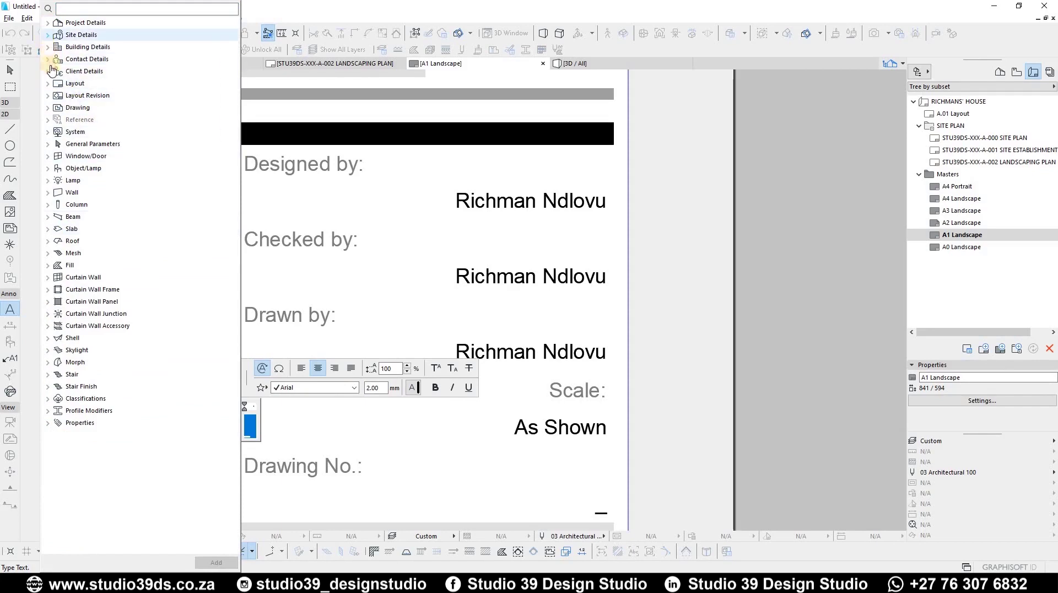
{"action": "left_click", "coordinate": [48, 132]}
{"action": "left_click", "coordinate": [92, 156]}
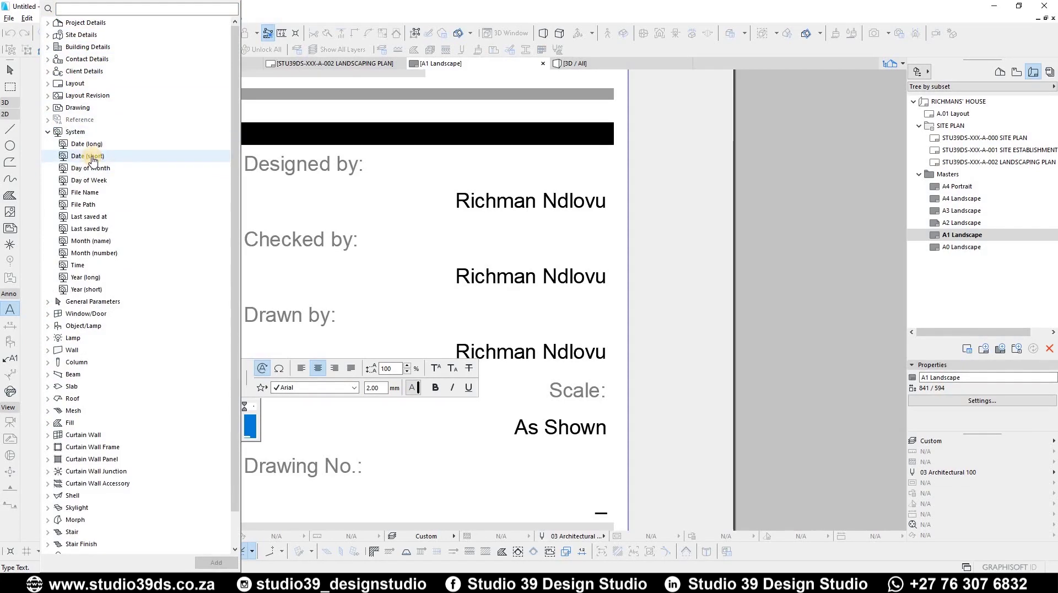
{"action": "left_click", "coordinate": [91, 157]}
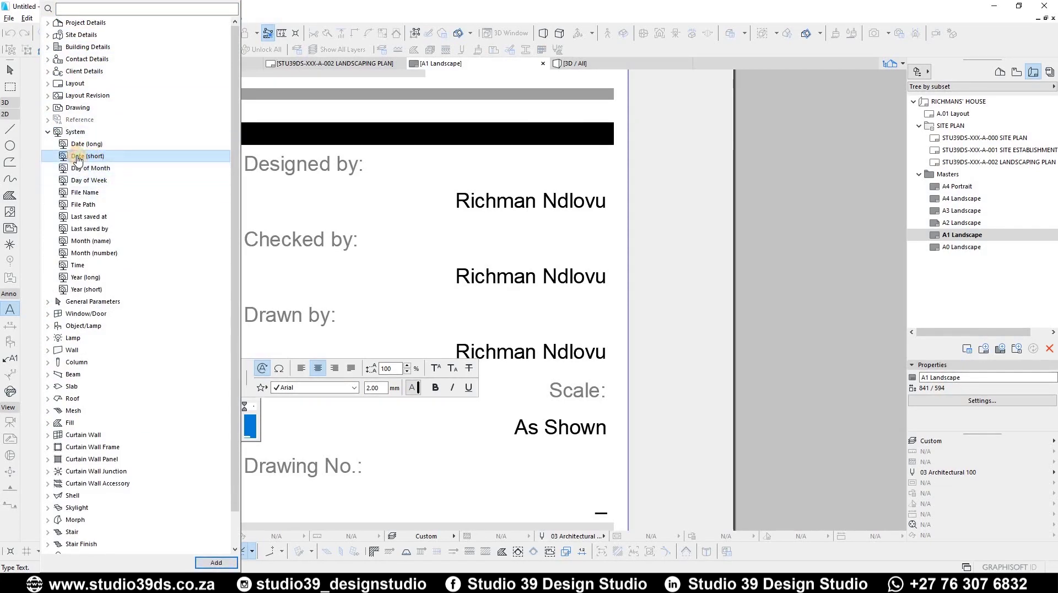
{"action": "left_click", "coordinate": [216, 563]}
{"action": "left_click_drag", "start_coordinate": [267, 426], "coordinate": [255, 426]}
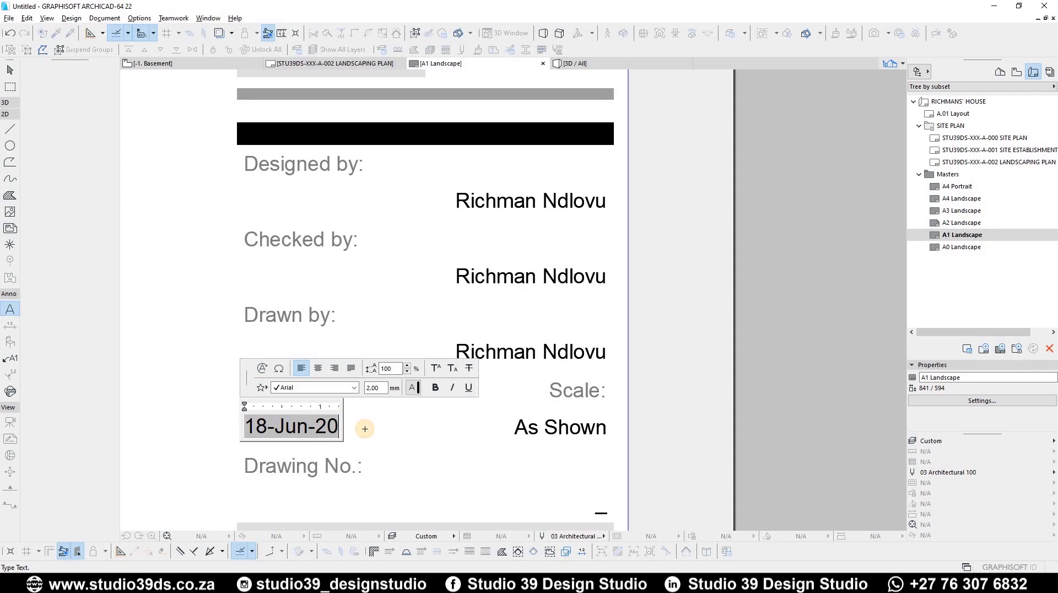
{"action": "left_click", "coordinate": [364, 429]}
{"action": "key", "text": "Escape"}
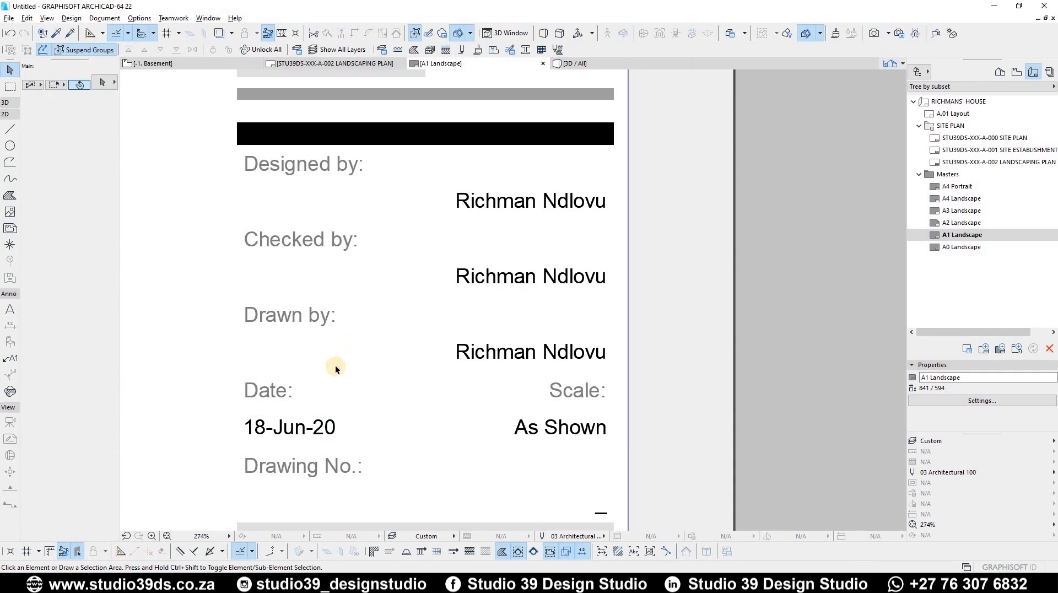
- Start editing the dash placeholder under Drawing No. on the master title block
{"action": "scroll", "coordinate": [468, 359], "scroll_direction": "down", "scroll_amount": 4}
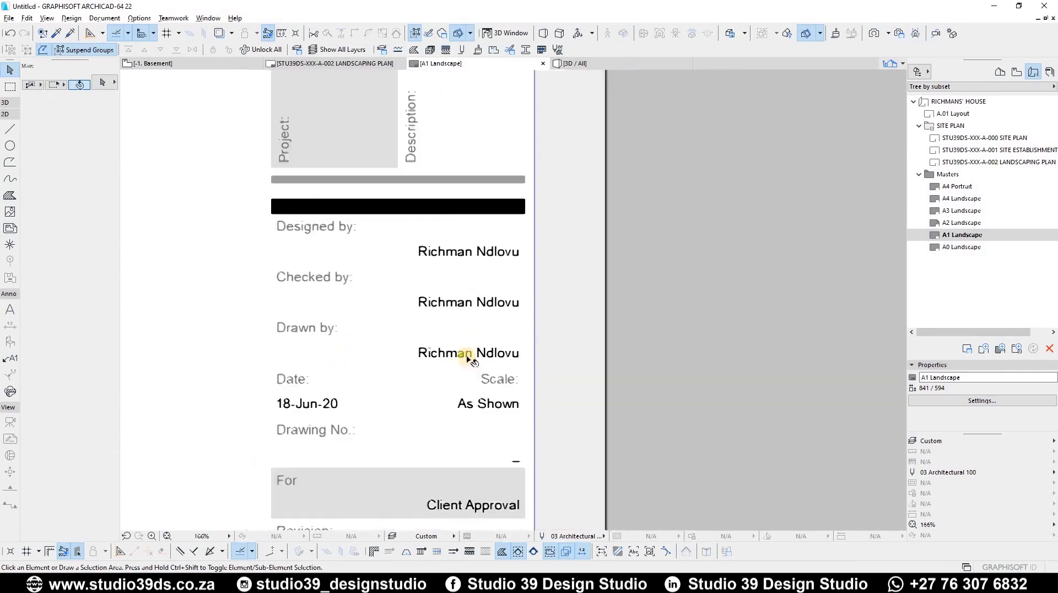
{"action": "scroll", "coordinate": [523, 369], "scroll_direction": "up", "scroll_amount": 2}
{"action": "scroll", "coordinate": [522, 370], "scroll_direction": "up", "scroll_amount": 3}
{"action": "left_click", "coordinate": [576, 370]}
{"action": "scroll", "coordinate": [297, 353], "scroll_direction": "down", "scroll_amount": 4}
{"action": "scroll", "coordinate": [472, 333], "scroll_direction": "up", "scroll_amount": 3}
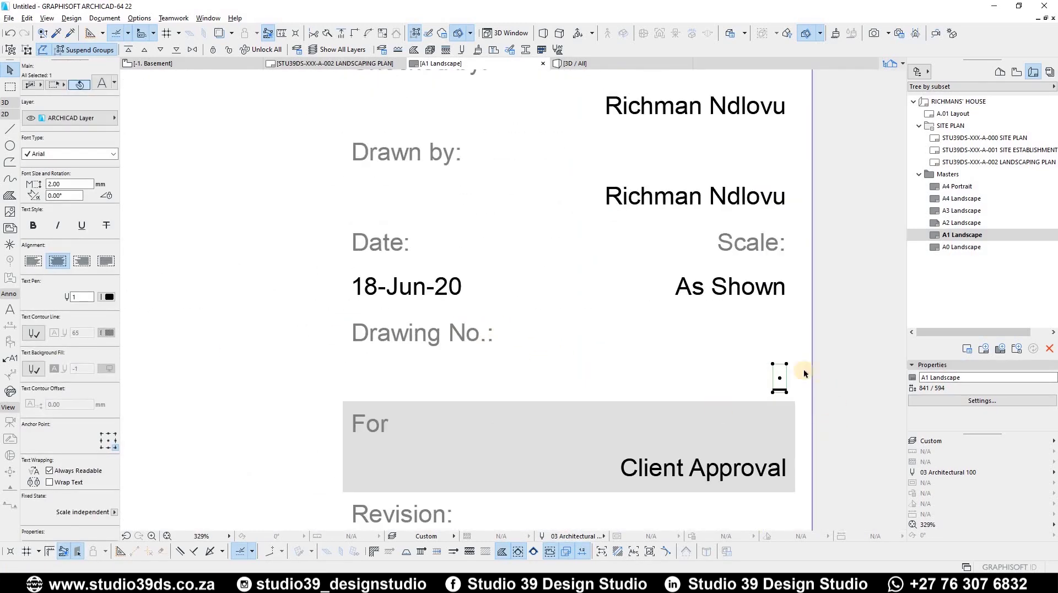
{"action": "double_click", "coordinate": [783, 376]}
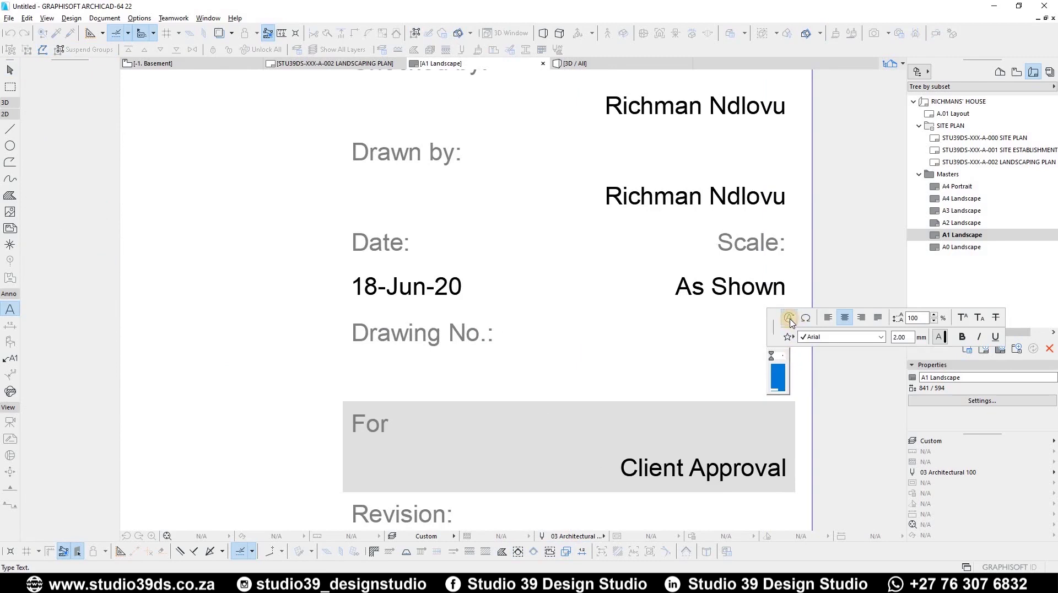
- Insert the Layout ID autotext (#LayID), then open the STU39DS-XXX-A-000 SITE PLAN layout
{"action": "left_click", "coordinate": [790, 319]}
{"action": "left_click", "coordinate": [575, 84]}
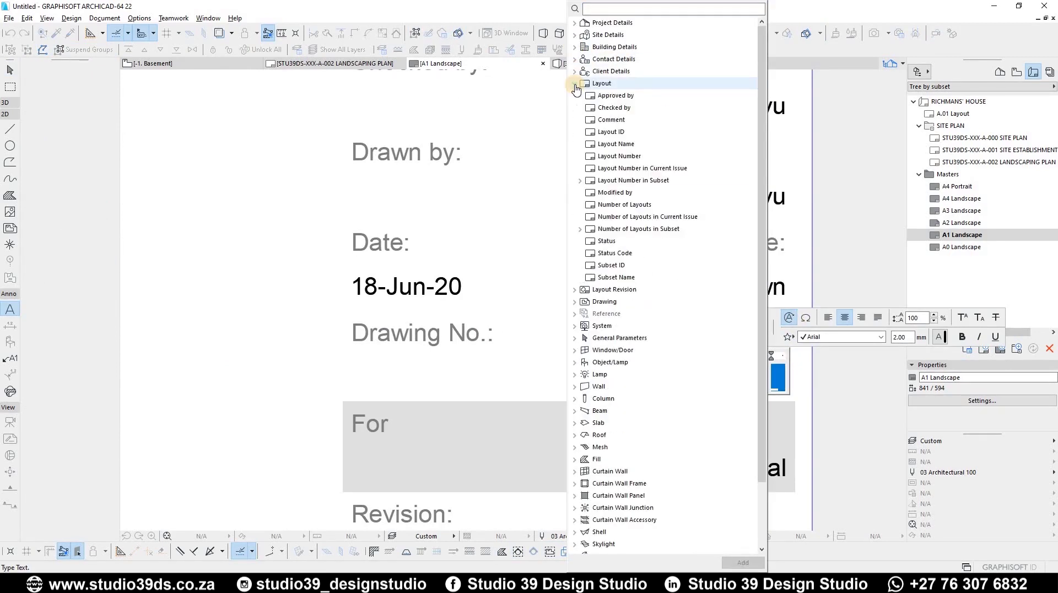
{"action": "left_click", "coordinate": [611, 132]}
{"action": "left_click", "coordinate": [745, 562]}
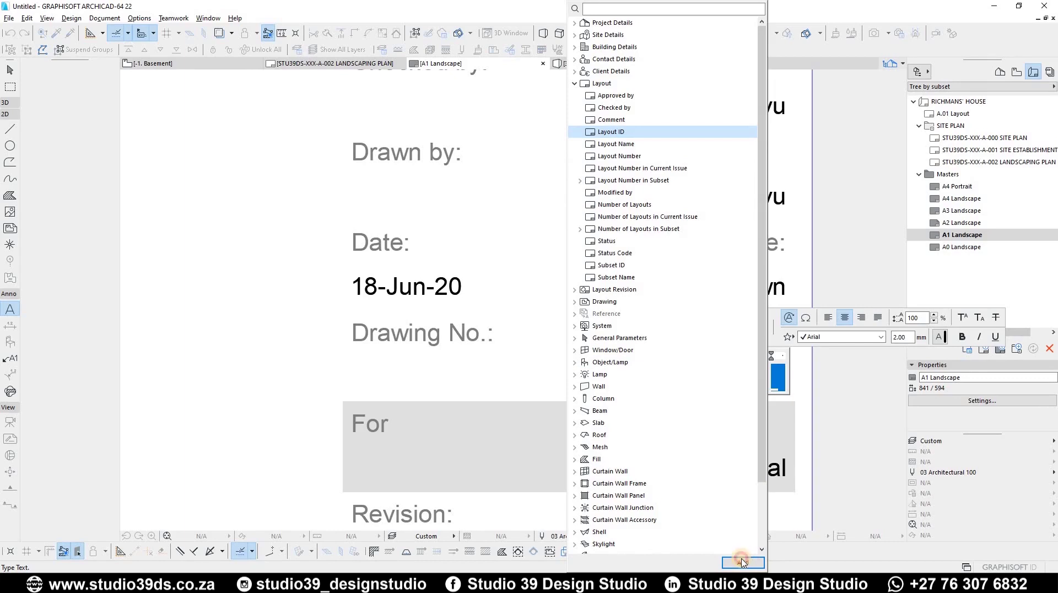
{"action": "left_click", "coordinate": [801, 509]}
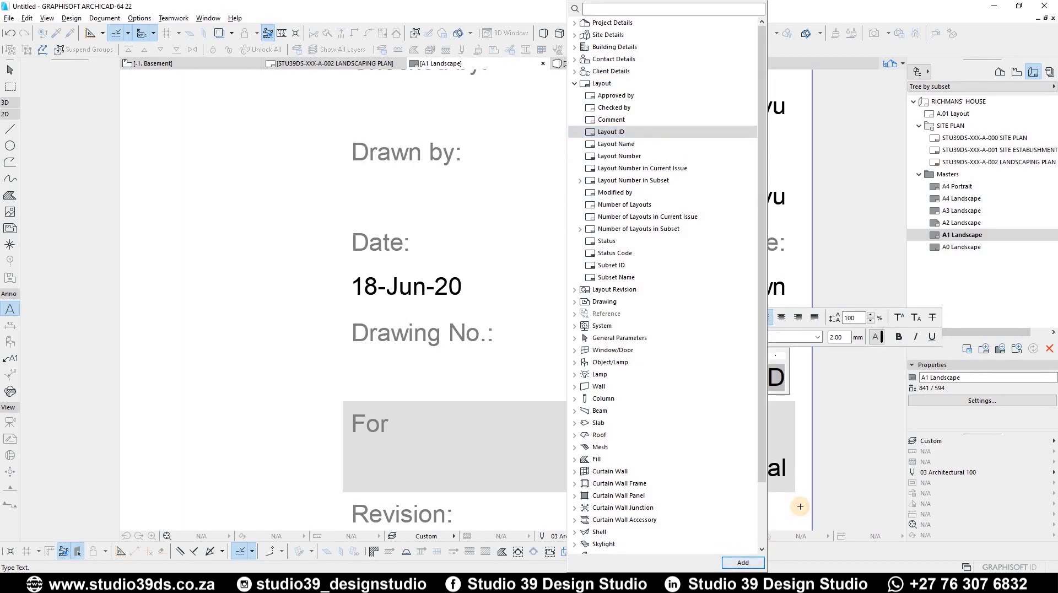
{"action": "left_click", "coordinate": [956, 139]}
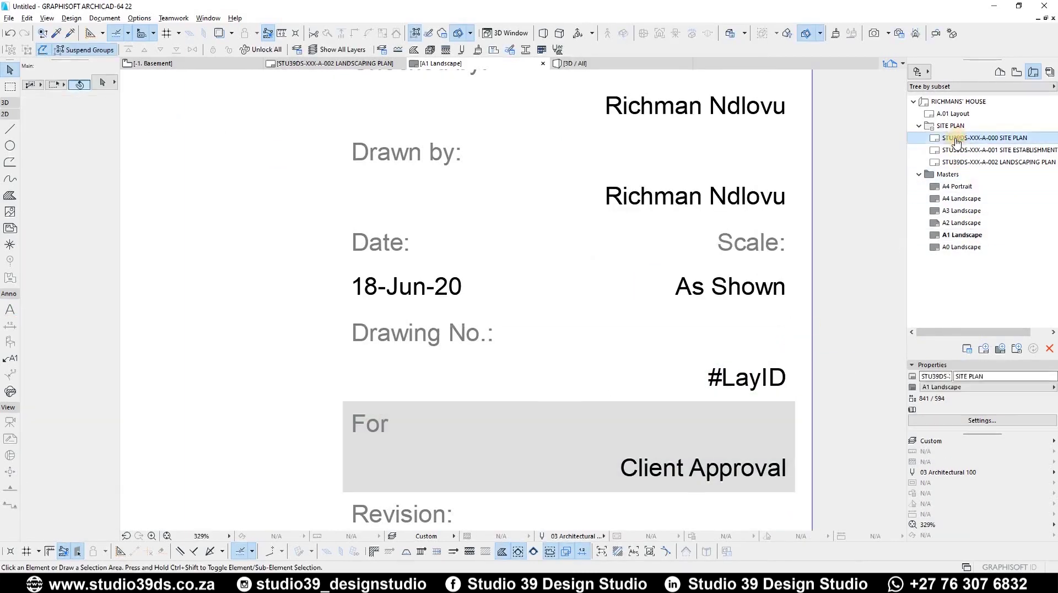
{"action": "double_click", "coordinate": [956, 139]}
- Check the drawing numbers on the SITE ESTABLISHMENT PLAN and LANDSCAPING PLAN layouts
{"action": "scroll", "coordinate": [400, 403], "scroll_direction": "up", "scroll_amount": 2}
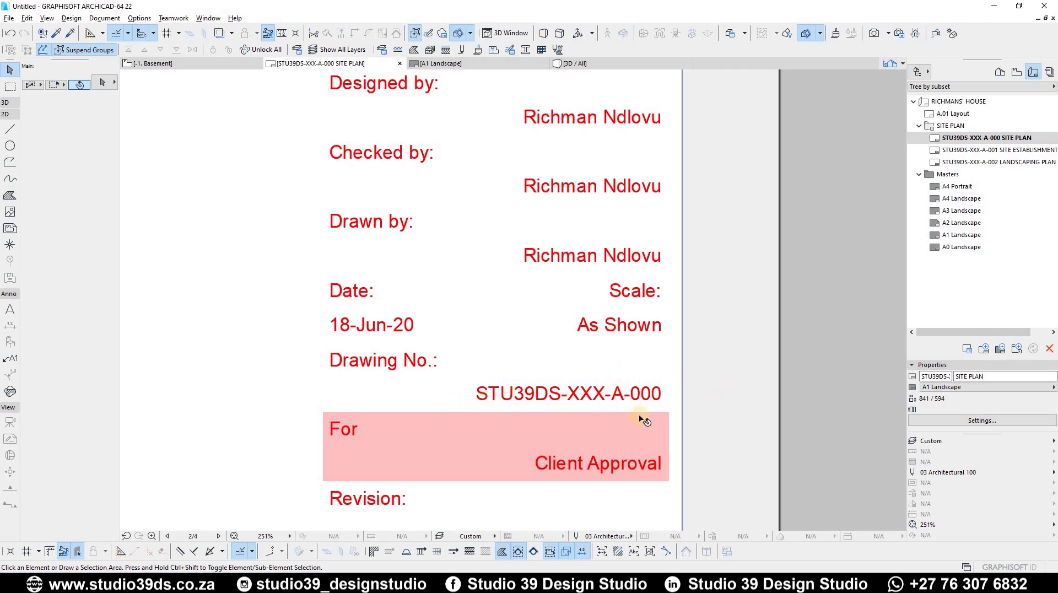
{"action": "scroll", "coordinate": [551, 394], "scroll_direction": "up", "scroll_amount": 6}
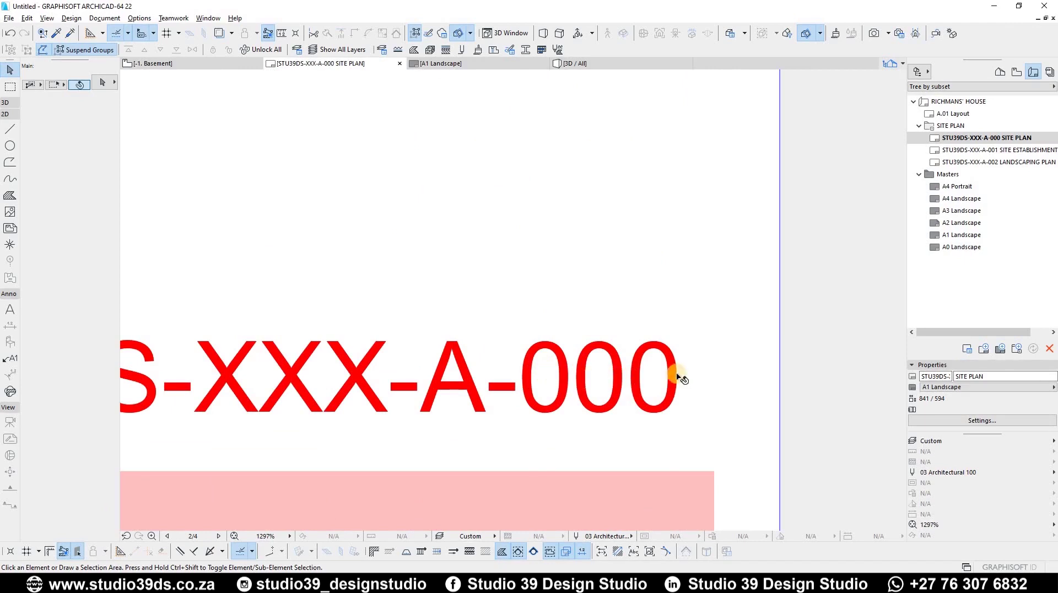
{"action": "scroll", "coordinate": [503, 361], "scroll_direction": "down", "scroll_amount": 4}
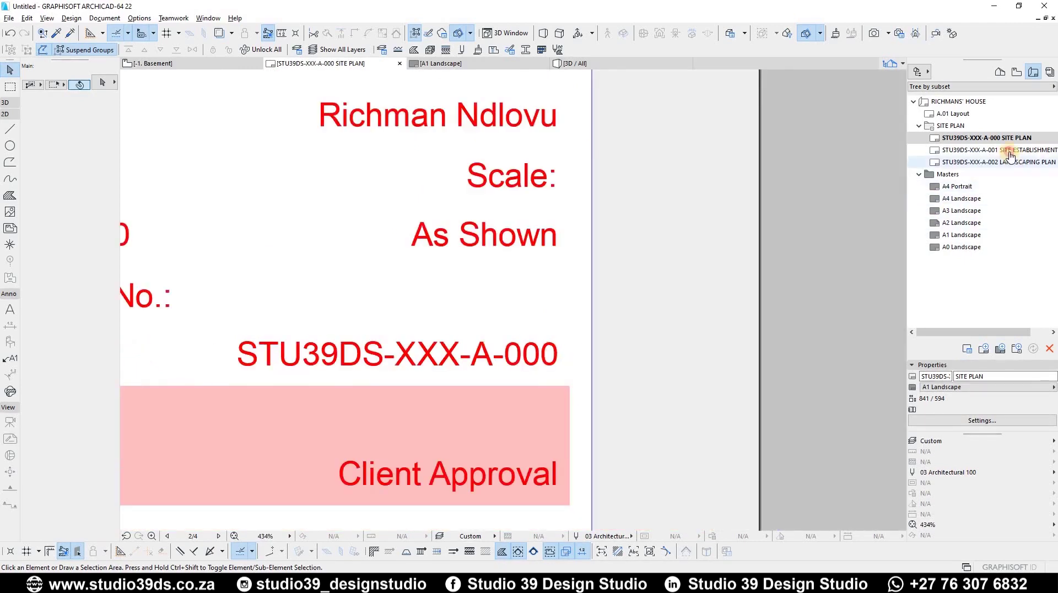
{"action": "left_click", "coordinate": [970, 149]}
{"action": "scroll", "coordinate": [496, 353], "scroll_direction": "up", "scroll_amount": 3}
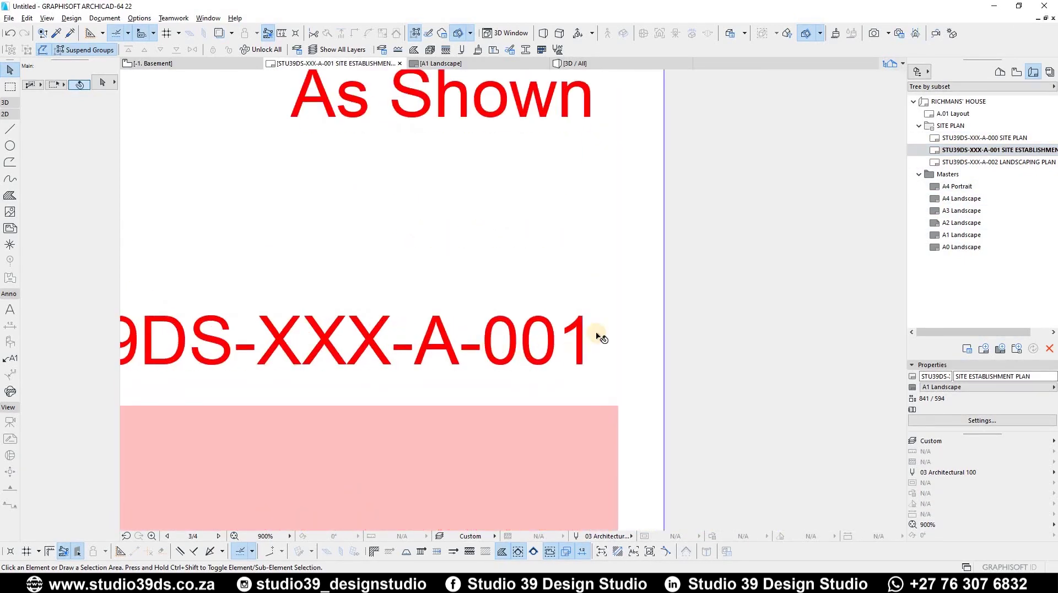
{"action": "left_click", "coordinate": [959, 162]}
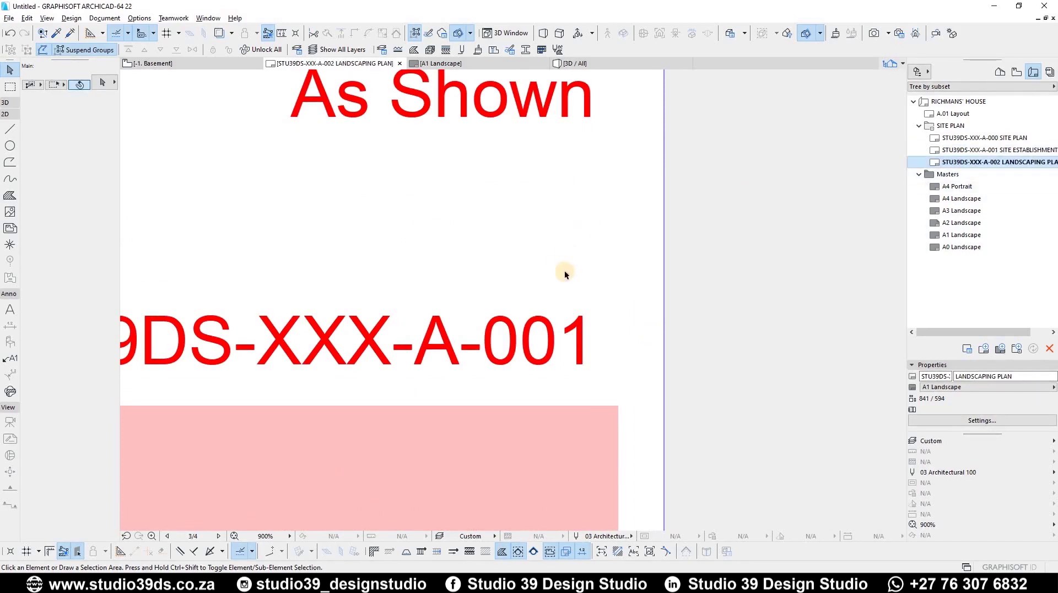
- Zoom over the Drawing No. (up to STU39DS-XXX-A-002), then select the A1 Landscape master
{"action": "scroll", "coordinate": [563, 345], "scroll_direction": "down", "scroll_amount": 8}
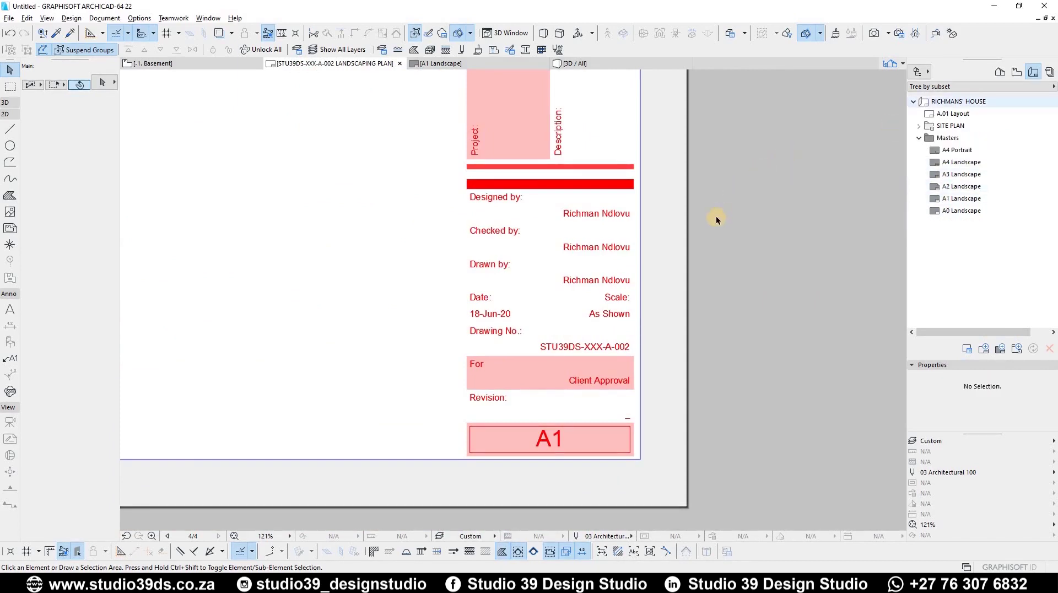
{"action": "scroll", "coordinate": [652, 340], "scroll_direction": "down", "scroll_amount": 3}
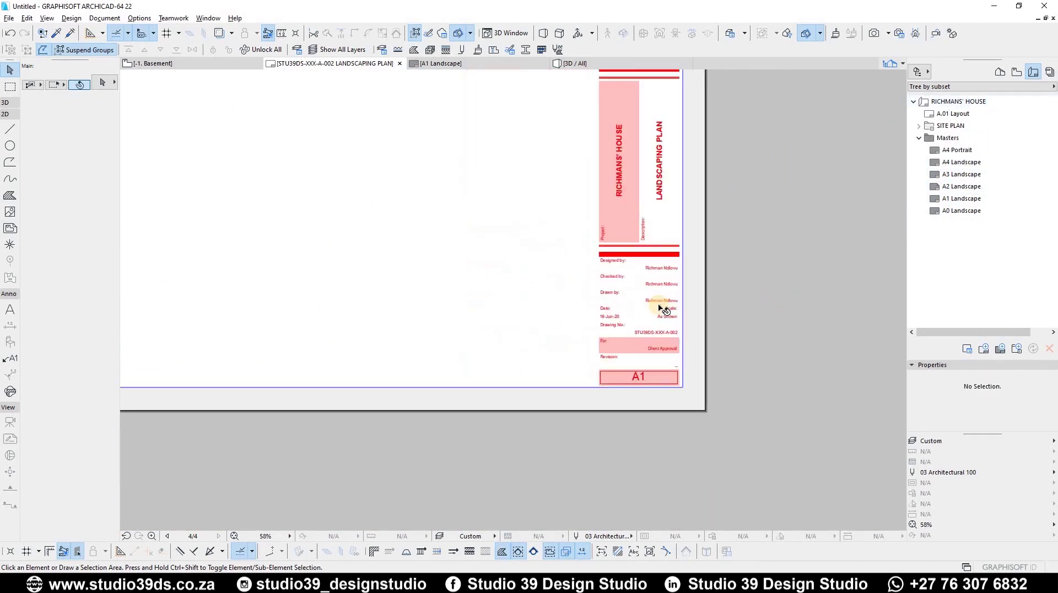
{"action": "scroll", "coordinate": [665, 307], "scroll_direction": "up", "scroll_amount": 2}
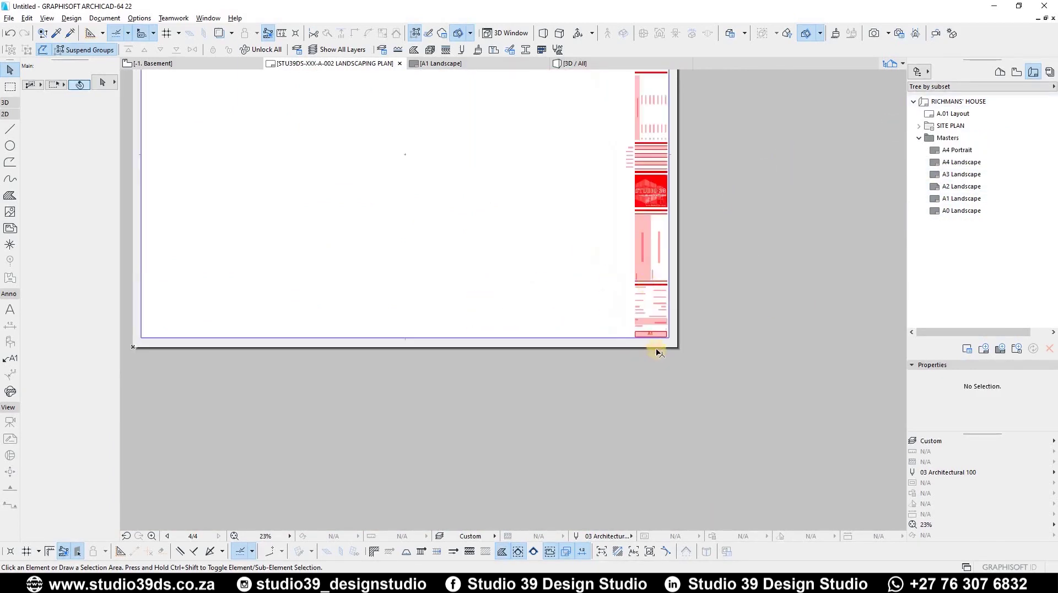
{"action": "scroll", "coordinate": [731, 381], "scroll_direction": "up", "scroll_amount": 4}
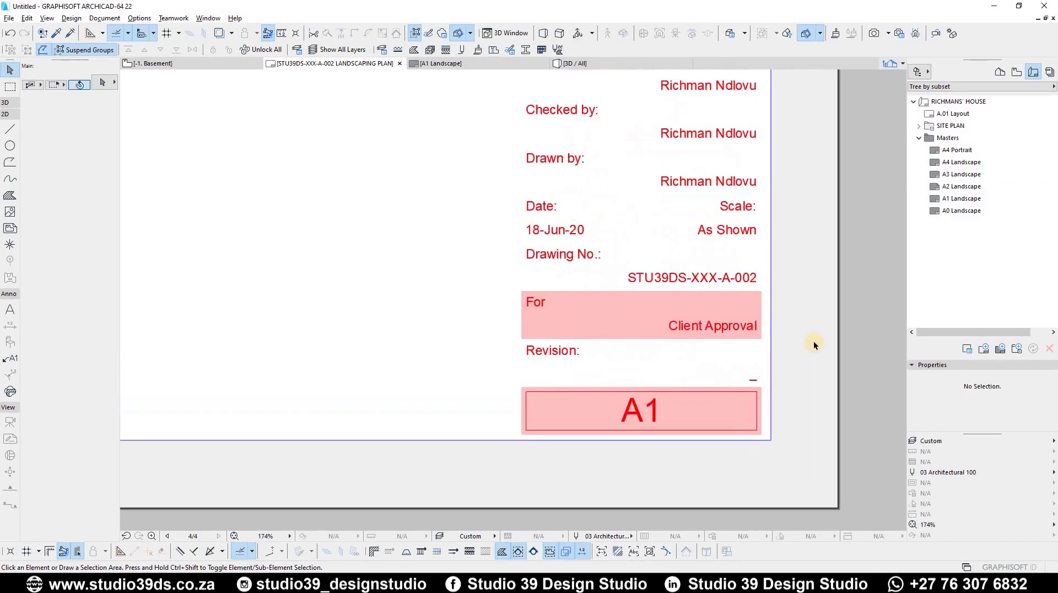
{"action": "left_click", "coordinate": [953, 117]}
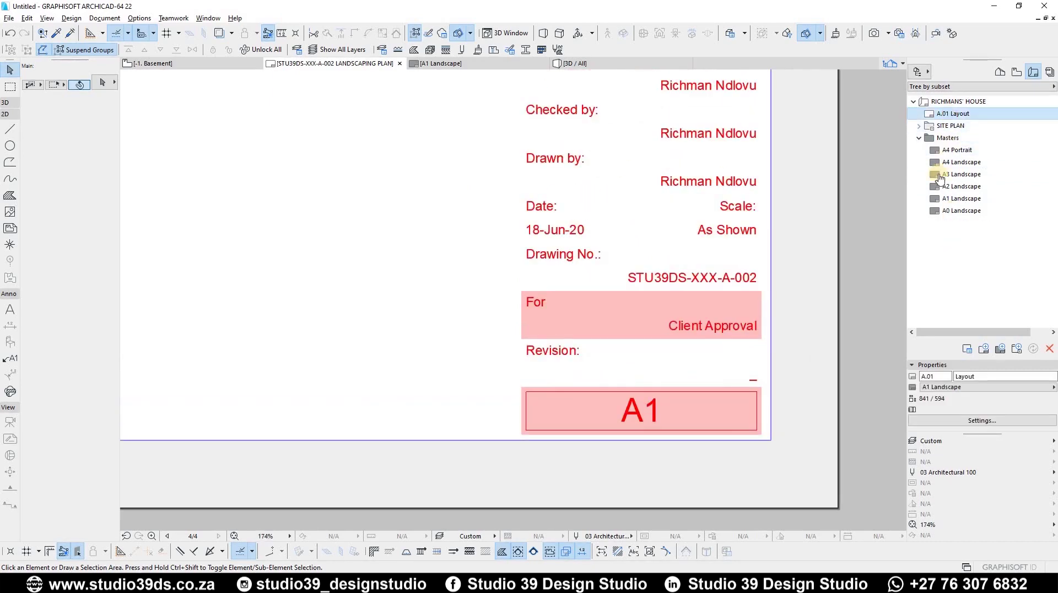
{"action": "left_click", "coordinate": [962, 200]}
- On the A1 Landscape master, replace the revision text with the Project Details > Revision autotext
{"action": "double_click", "coordinate": [962, 200]}
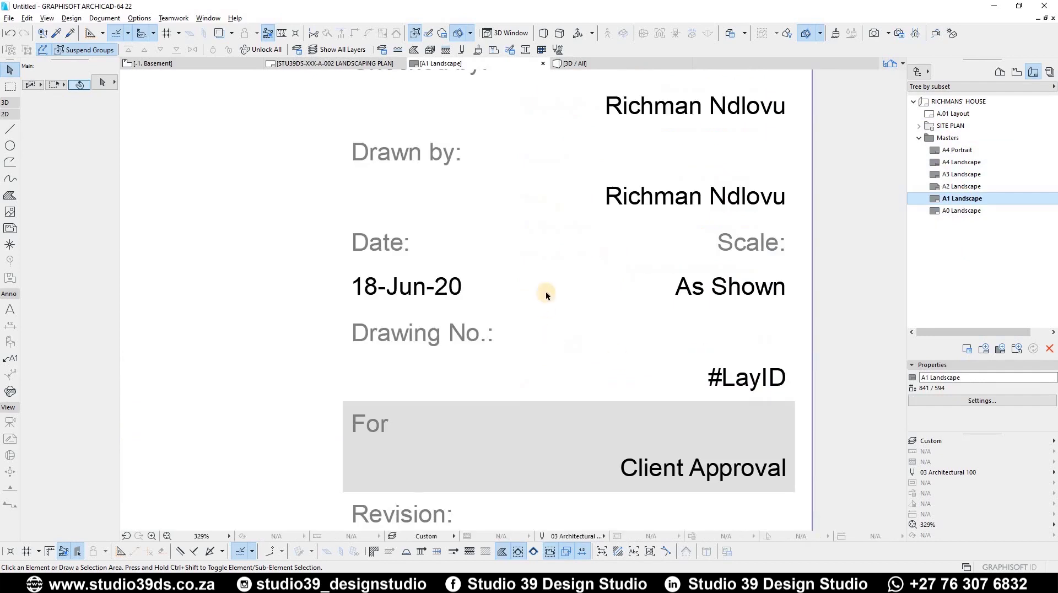
{"action": "scroll", "coordinate": [578, 359], "scroll_direction": "down", "scroll_amount": 3}
{"action": "scroll", "coordinate": [613, 329], "scroll_direction": "up", "scroll_amount": 2}
{"action": "scroll", "coordinate": [613, 329], "scroll_direction": "up", "scroll_amount": 6}
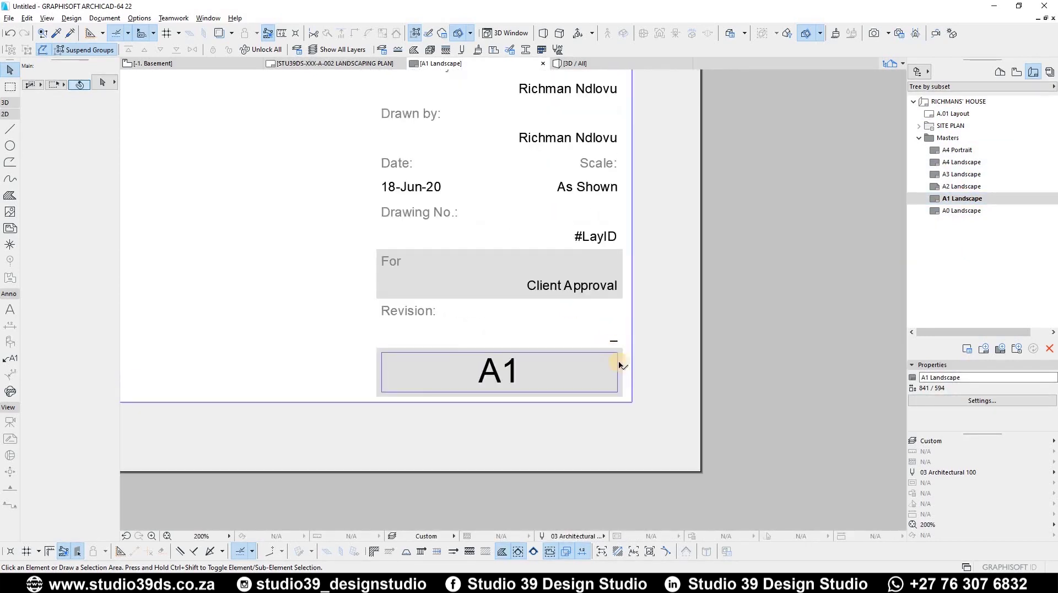
{"action": "double_click", "coordinate": [623, 349]}
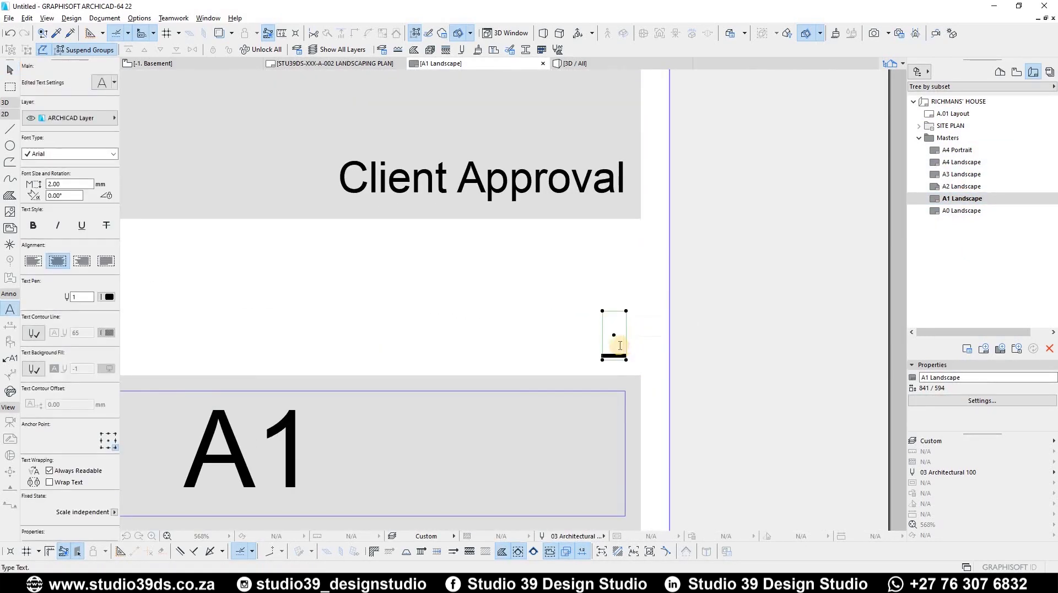
{"action": "key", "text": "ctrl+a"}
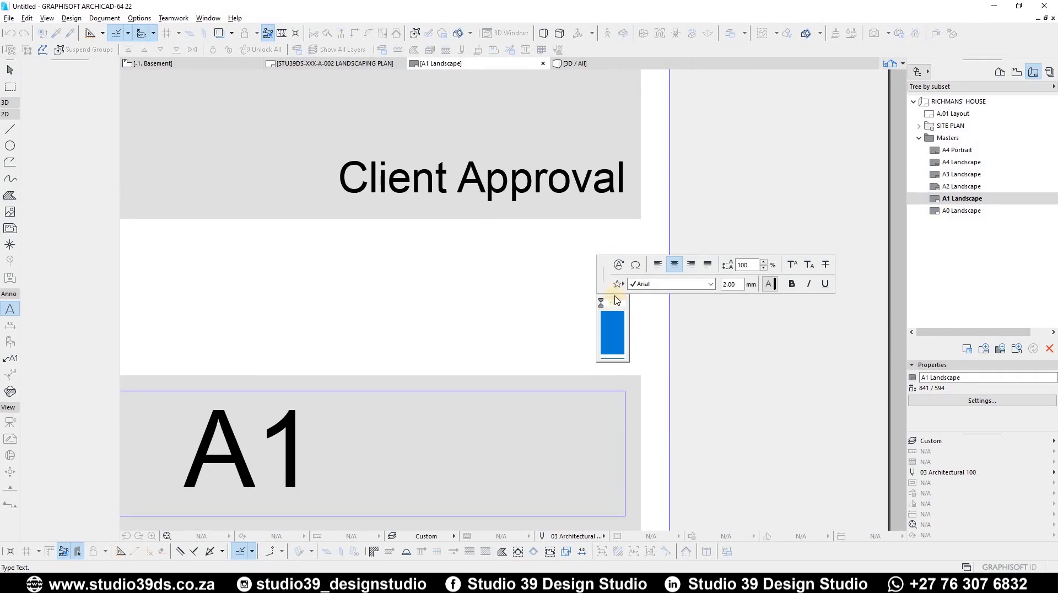
{"action": "left_click", "coordinate": [636, 267]}
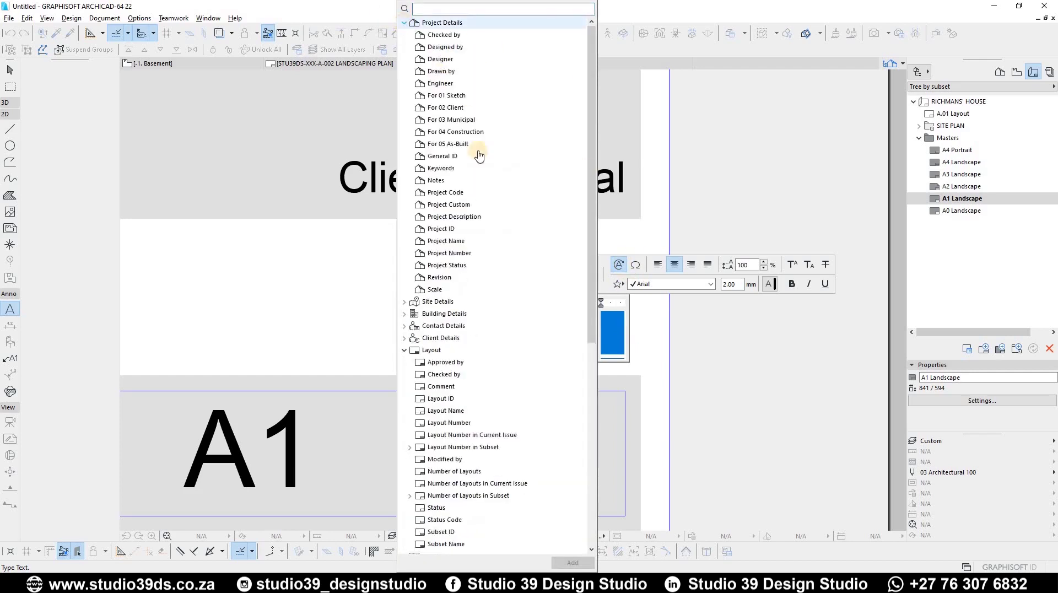
{"action": "left_click", "coordinate": [435, 278]}
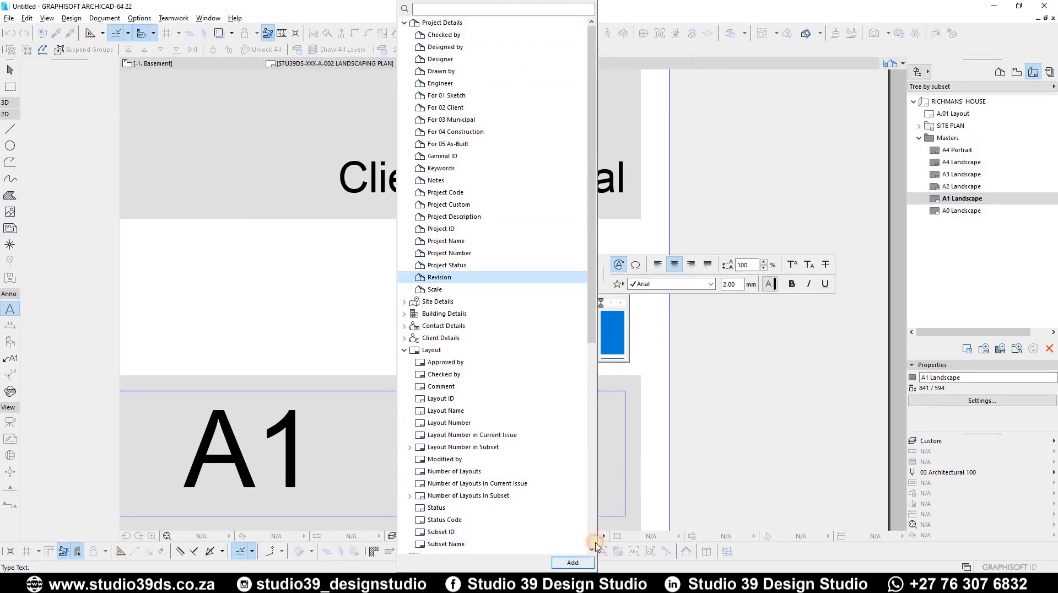
{"action": "left_click", "coordinate": [573, 562]}
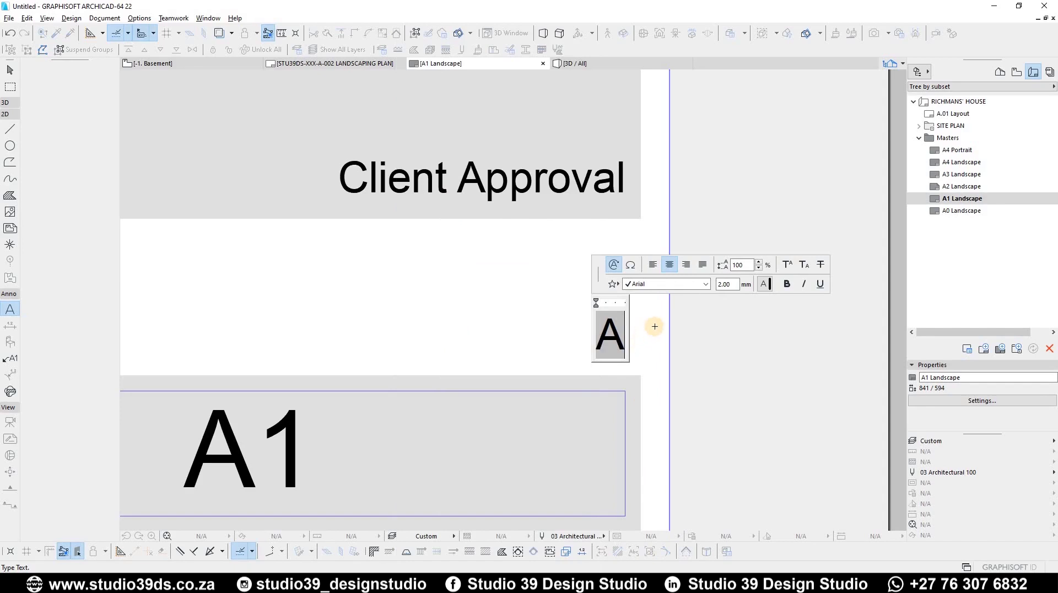
{"action": "left_click", "coordinate": [658, 323]}
- Verify Revision A on the SITE PLAN, SITE ESTABLISHMENT PLAN and LANDSCAPING PLAN layouts, then collapse SITE PLAN
{"action": "key", "text": "Escape"}
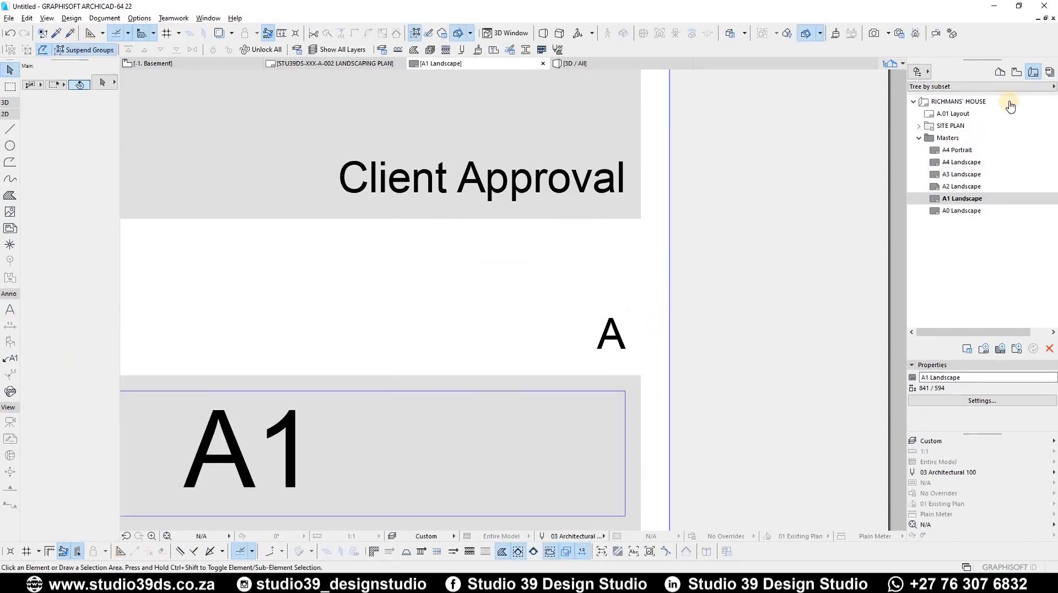
{"action": "double_click", "coordinate": [950, 126]}
{"action": "double_click", "coordinate": [970, 137]}
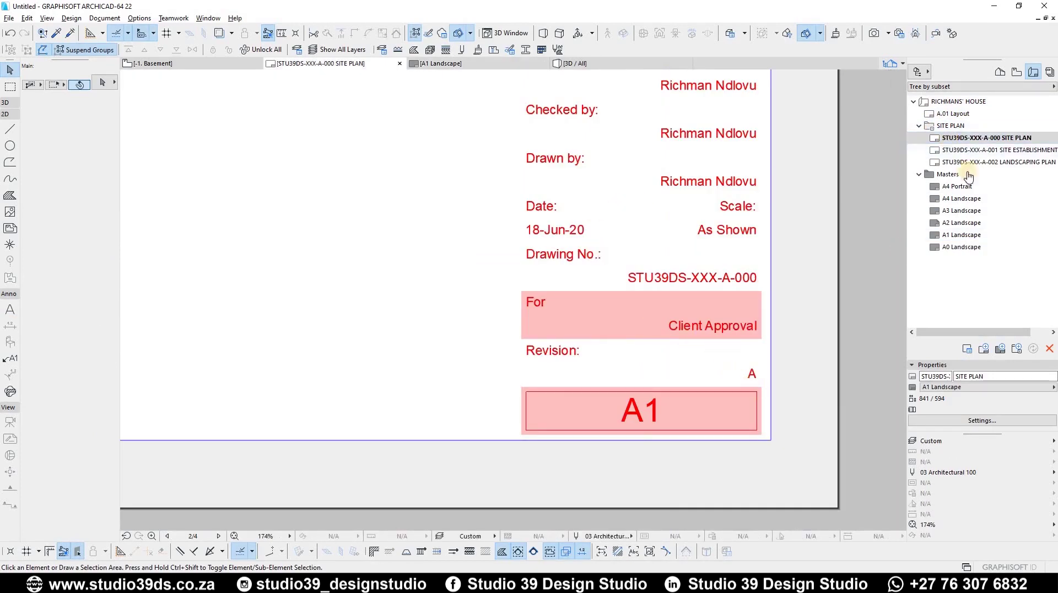
{"action": "left_click", "coordinate": [962, 149]}
{"action": "left_click", "coordinate": [962, 162]}
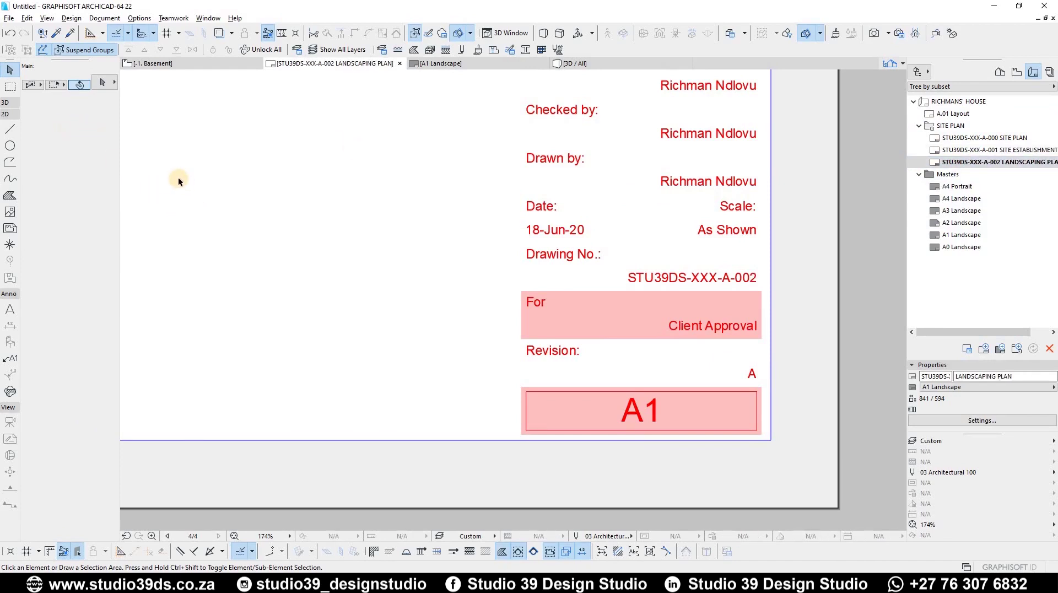
{"action": "scroll", "coordinate": [648, 186], "scroll_direction": "down", "scroll_amount": 10}
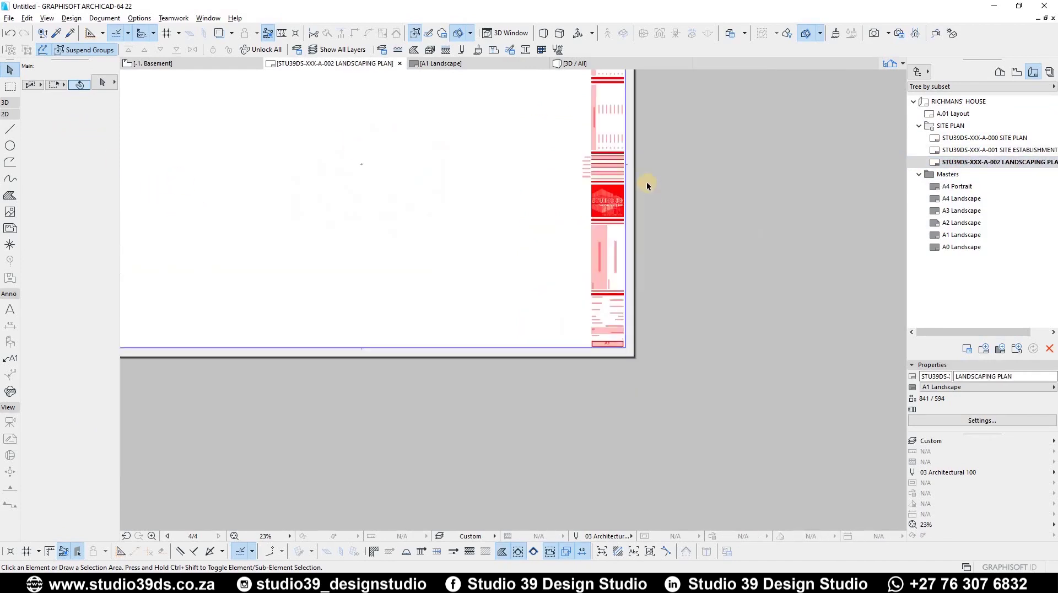
{"action": "left_click", "coordinate": [919, 126]}
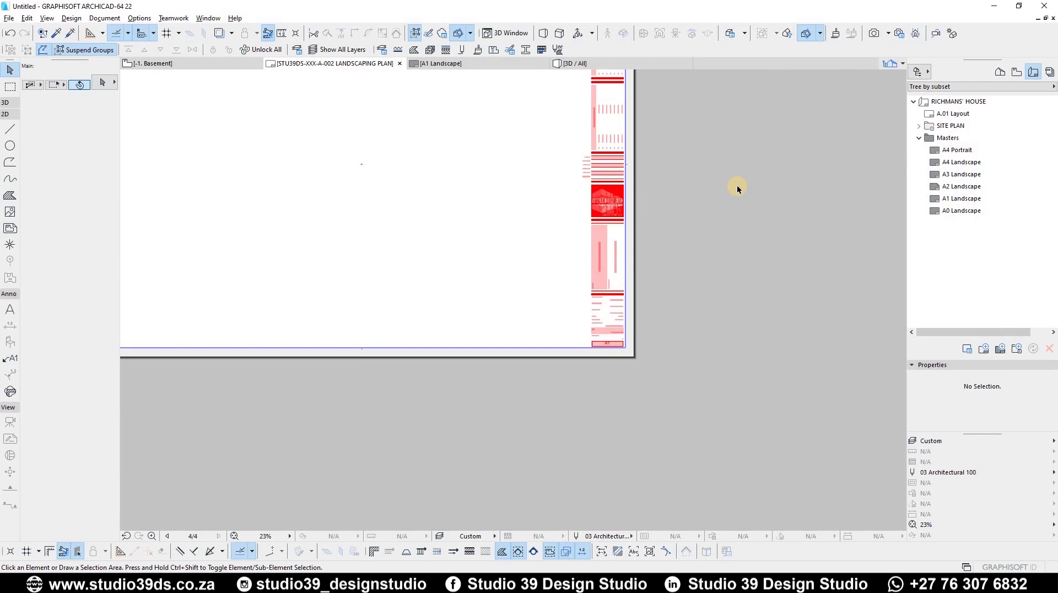
- Delete the leftover A.01 Layout and create a FLOOR PLANS layout with ID prefix STU39DS-XXX-
{"action": "left_click", "coordinate": [946, 114]}
{"action": "key", "text": "Delete"}
{"action": "left_click", "coordinate": [984, 349]}
{"action": "type", "text": "FLOOR PLANS"}
{"action": "left_click", "coordinate": [442, 333]}
{"action": "type", "text": "STU39DS-XXX-A-"}
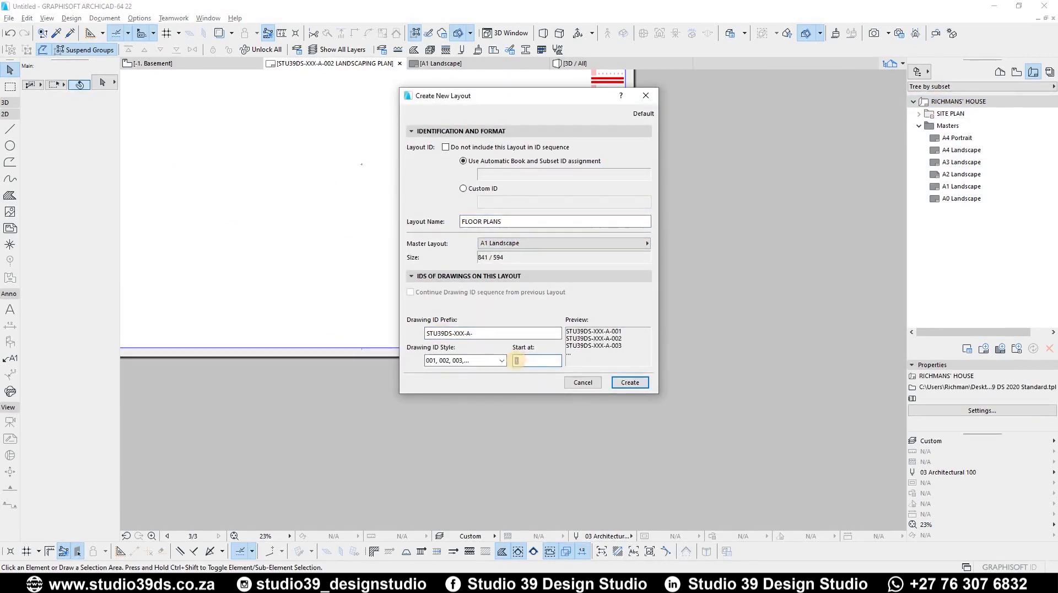
{"action": "left_click", "coordinate": [630, 382]}
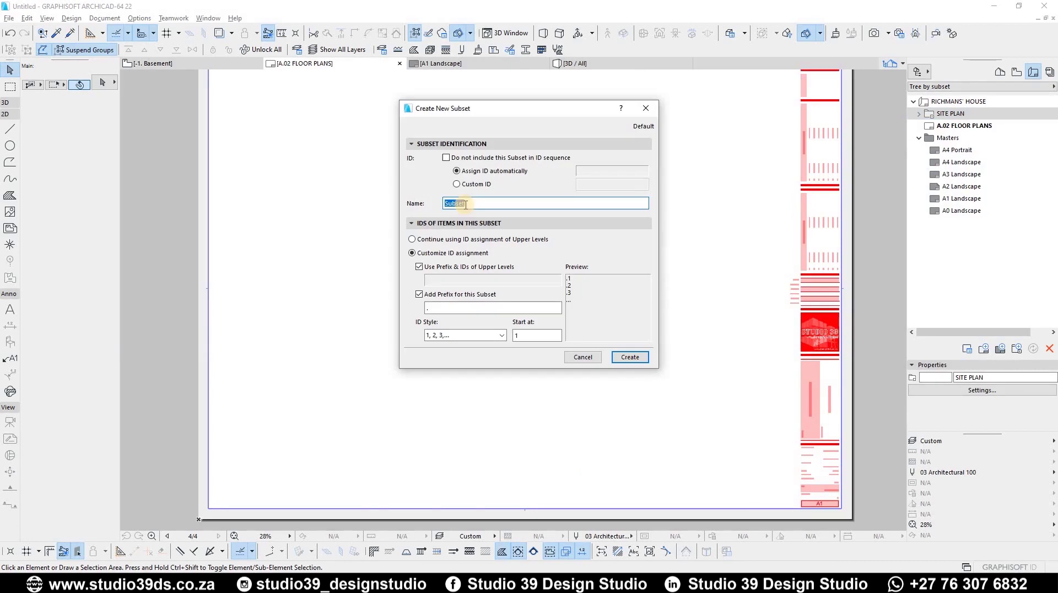
- Create a FLOOR PLANS subset with prefix STU39DS-XXX-A and move it to the book's top level
{"action": "type", "text": "FLOOR PLANS"}
{"action": "left_click", "coordinate": [456, 309]}
{"action": "type", "text": "STU39DS-XXX-A"}
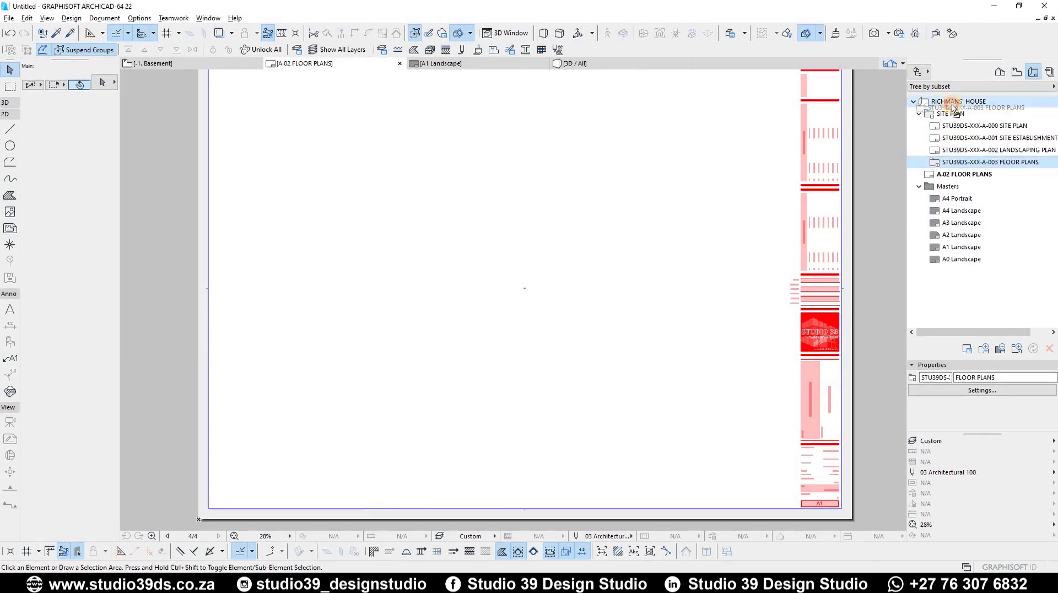
{"action": "left_click", "coordinate": [654, 213]}
{"action": "left_click_drag", "start_coordinate": [964, 114], "coordinate": [943, 127]}
{"action": "left_click", "coordinate": [593, 244]}
- Add a GROUND FLOOR PLAN layout to the FLOOR PLANS subset
{"action": "right_click", "coordinate": [948, 126]}
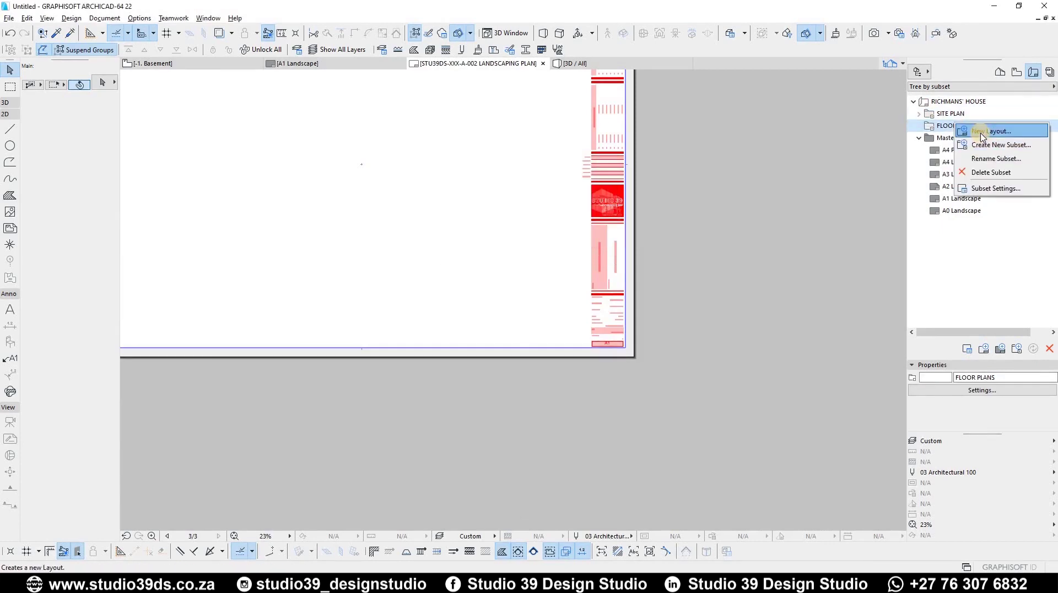
{"action": "left_click", "coordinate": [860, 136]}
{"action": "type", "text": "GROUND FLOOR PLAN"}
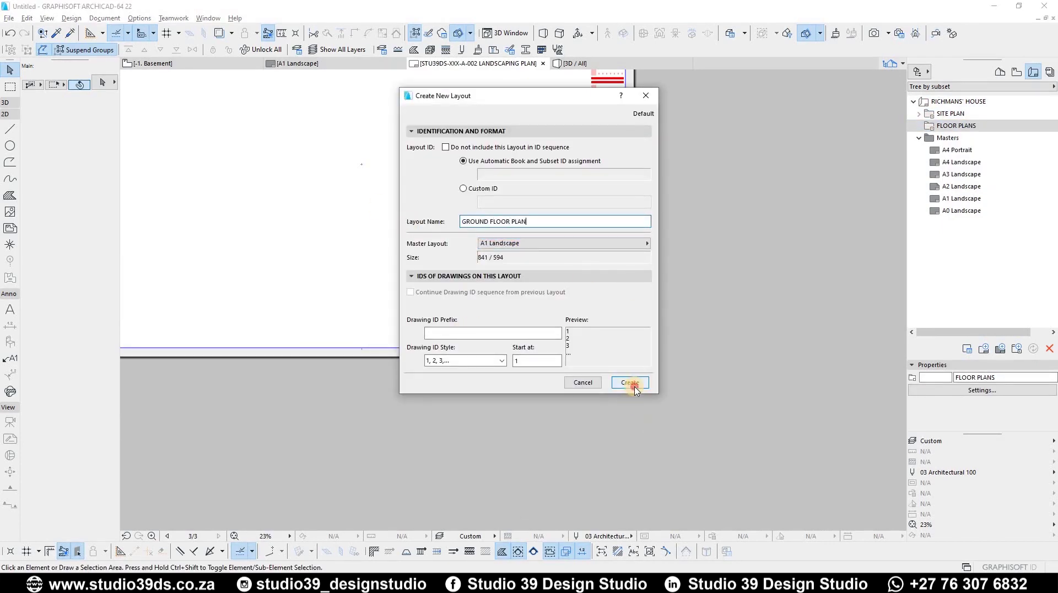
{"action": "left_click", "coordinate": [630, 383]}
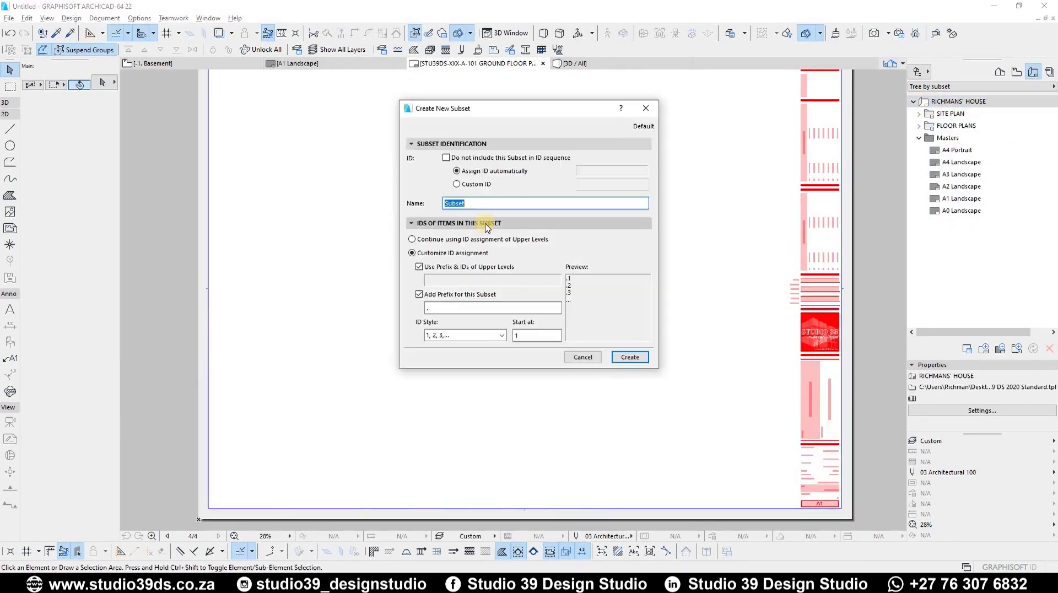
- Create an ELEVATIONS subset with prefix STU39DS-XXX-A- and add its ELEVATIONS layout
{"action": "type", "text": "ELEVATIONS"}
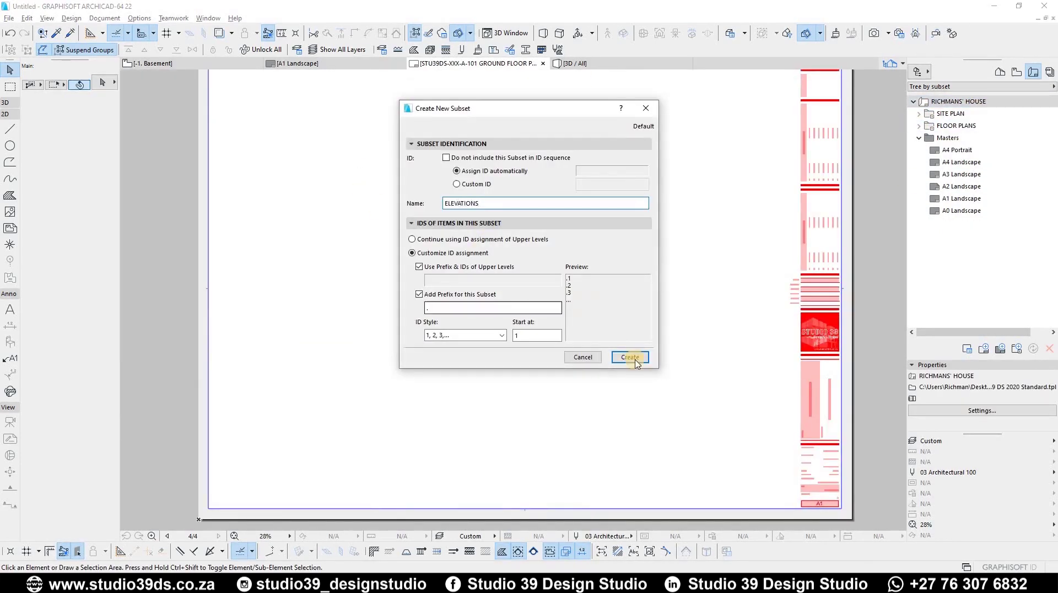
{"action": "type", "text": "STU39DS-XXX-A-"}
{"action": "left_click", "coordinate": [630, 357]}
{"action": "type", "text": "S"}
{"action": "left_click", "coordinate": [629, 382]}
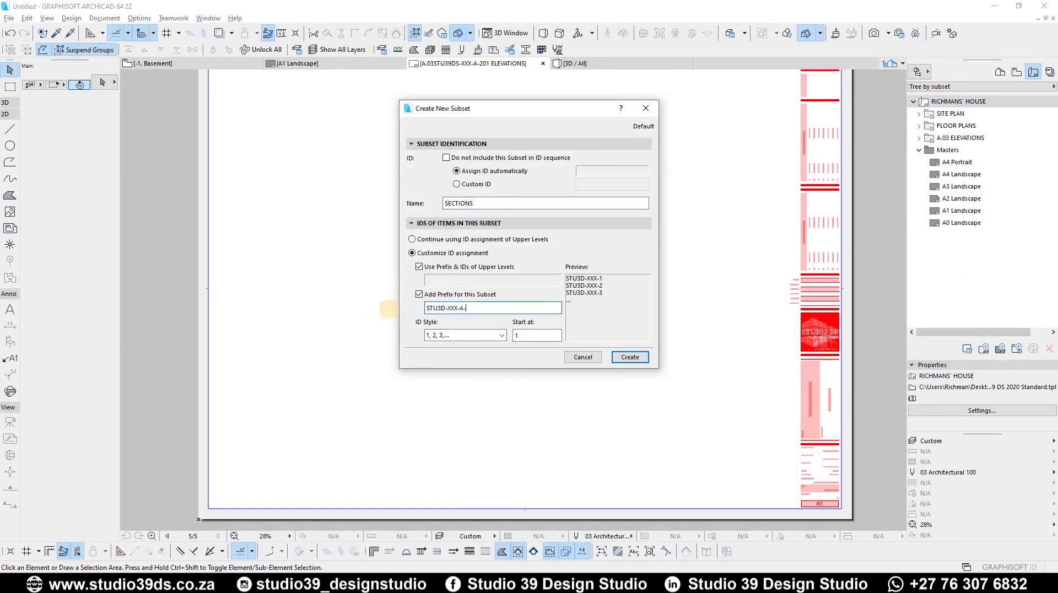
- Create a SECTIONS subset using the 001, 002, 003 ID style and choose its SECTION layout's master
{"action": "left_click", "coordinate": [465, 335]}
{"action": "left_click", "coordinate": [452, 365]}
{"action": "left_click", "coordinate": [537, 336]}
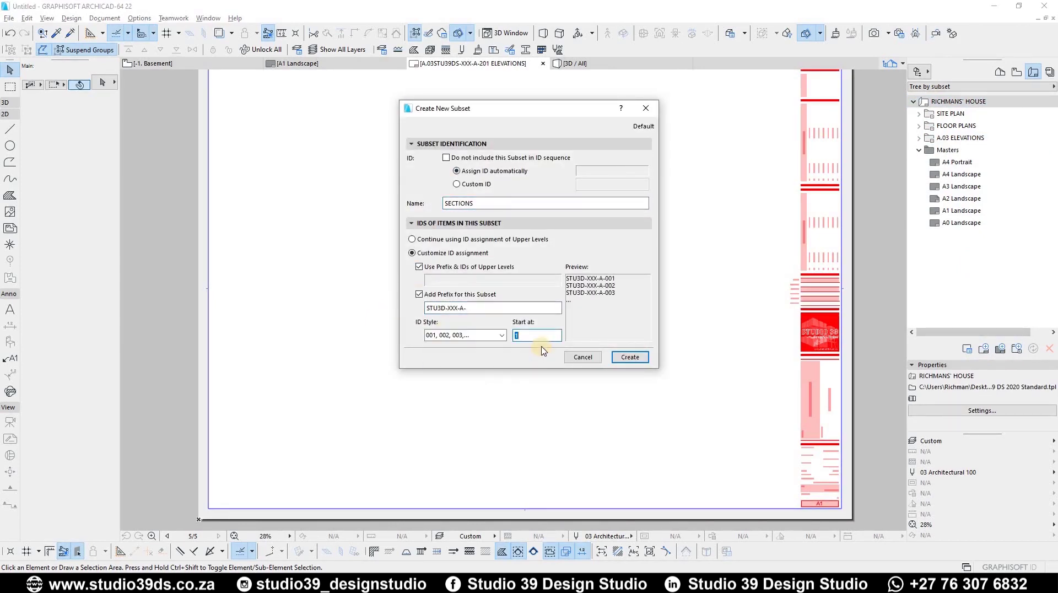
{"action": "left_click", "coordinate": [630, 356]}
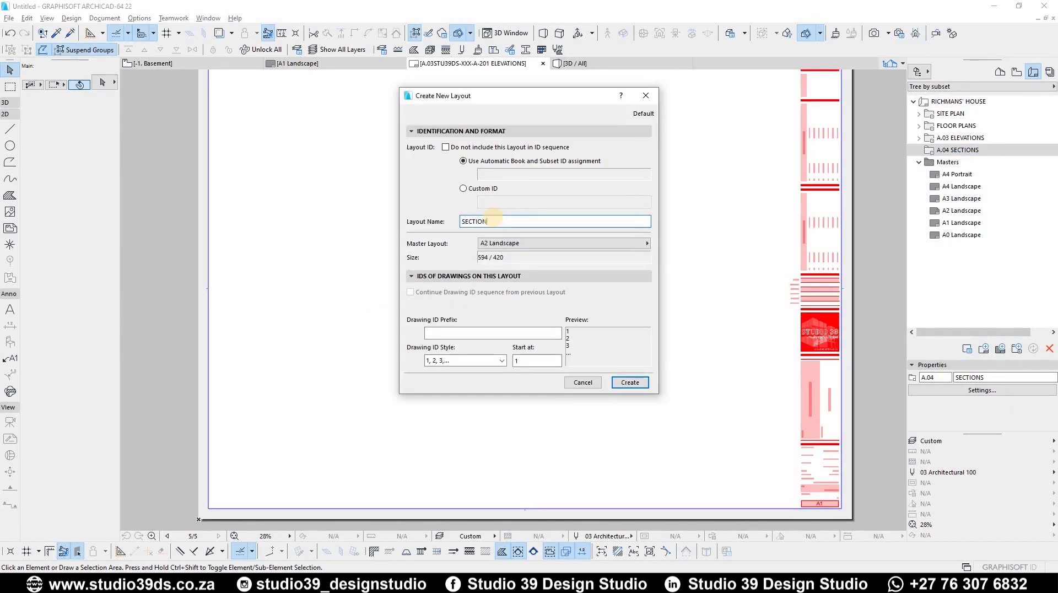
{"action": "left_click", "coordinate": [645, 222]}
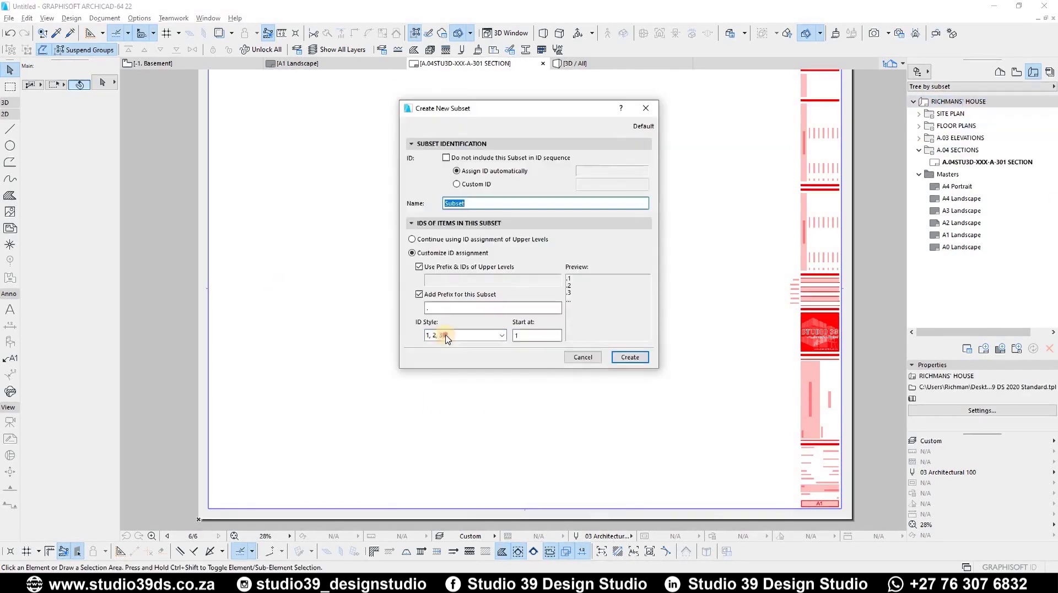
- Create a SCHEDULES subset holding WINDOW SCHEDULE and DOOR SCHEDULE layouts, then collapse it
{"action": "type", "text": "SCHEDULE"}
{"action": "type", "text": "STU39DS-XXX-A"}
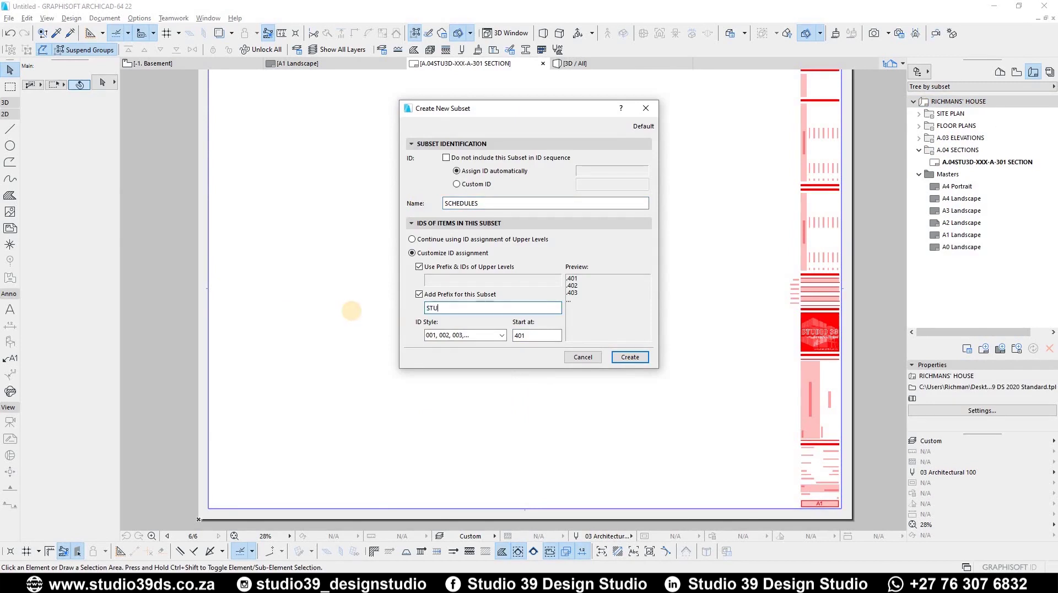
{"action": "left_click", "coordinate": [630, 357]}
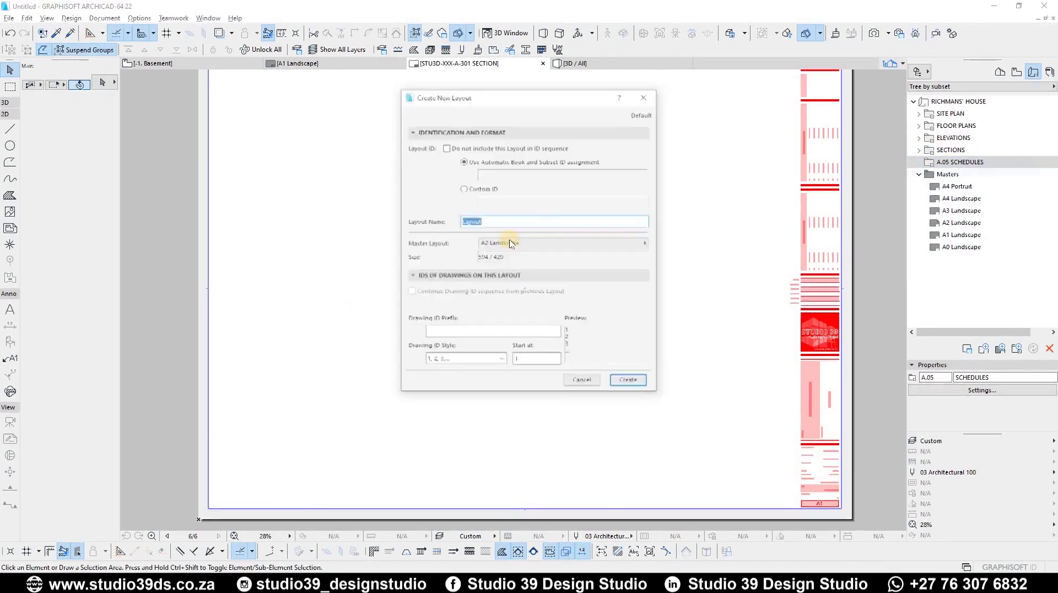
{"action": "type", "text": "SCHEDULECHEDULE"}
{"action": "key", "text": "Return"}
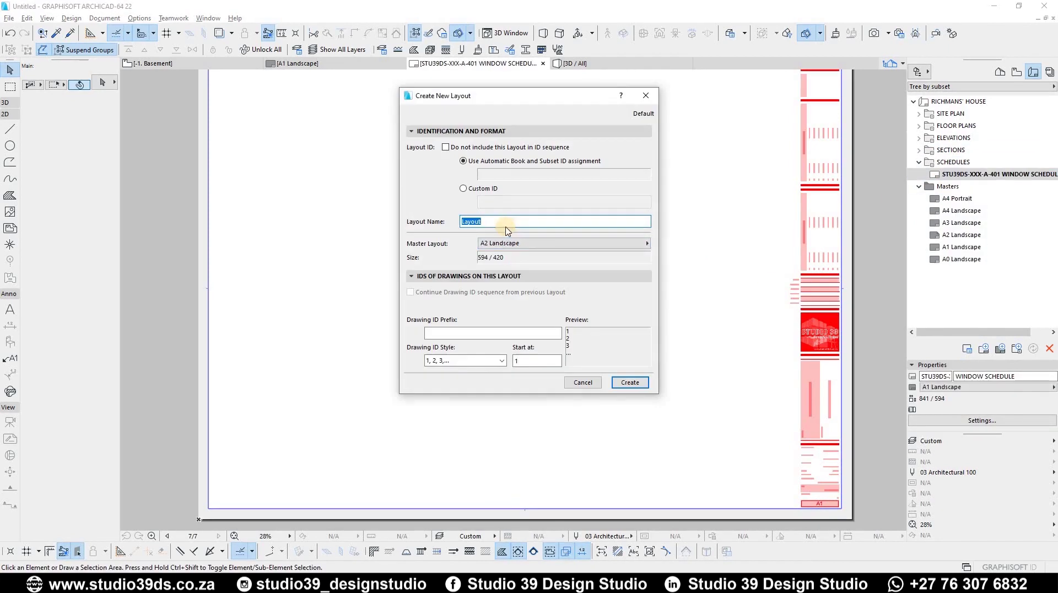
{"action": "key", "text": "Return"}
{"action": "left_click", "coordinate": [919, 161]}
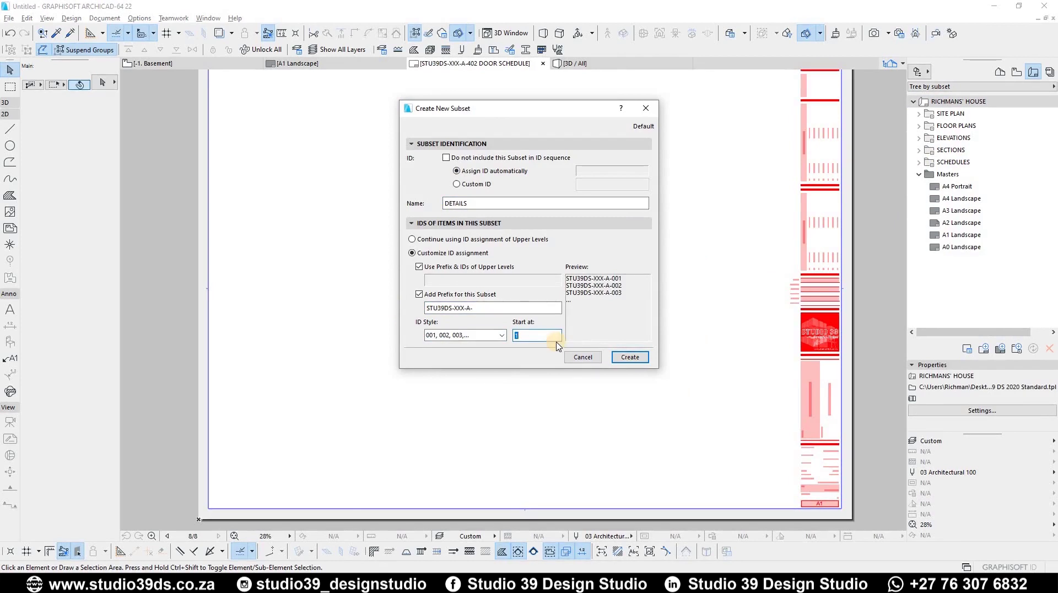
- Create a DETAILS subset with a DETAILS layout on the A1 Landscape master
{"action": "left_click", "coordinate": [630, 357]}
{"action": "type", "text": "DETAIL"}
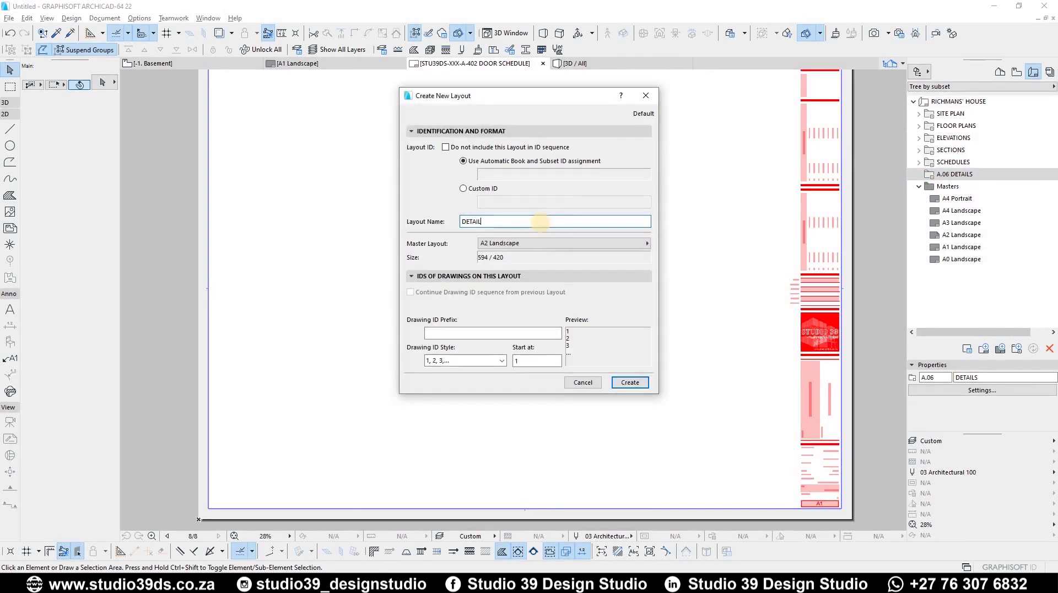
{"action": "type", "text": "S"}
{"action": "left_click", "coordinate": [562, 243]}
{"action": "left_click", "coordinate": [678, 264]}
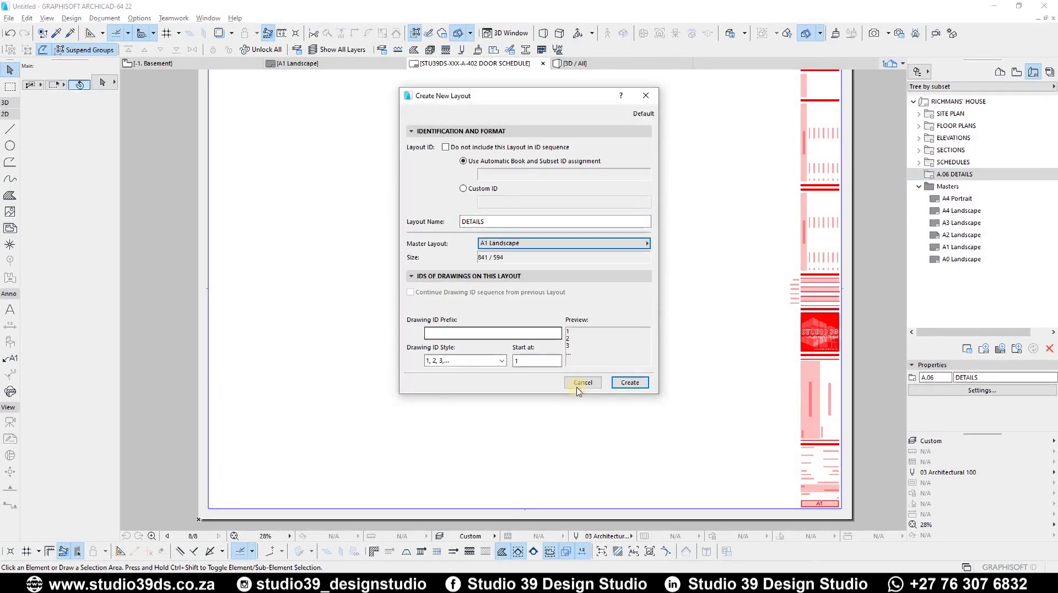
{"action": "left_click", "coordinate": [630, 382]}
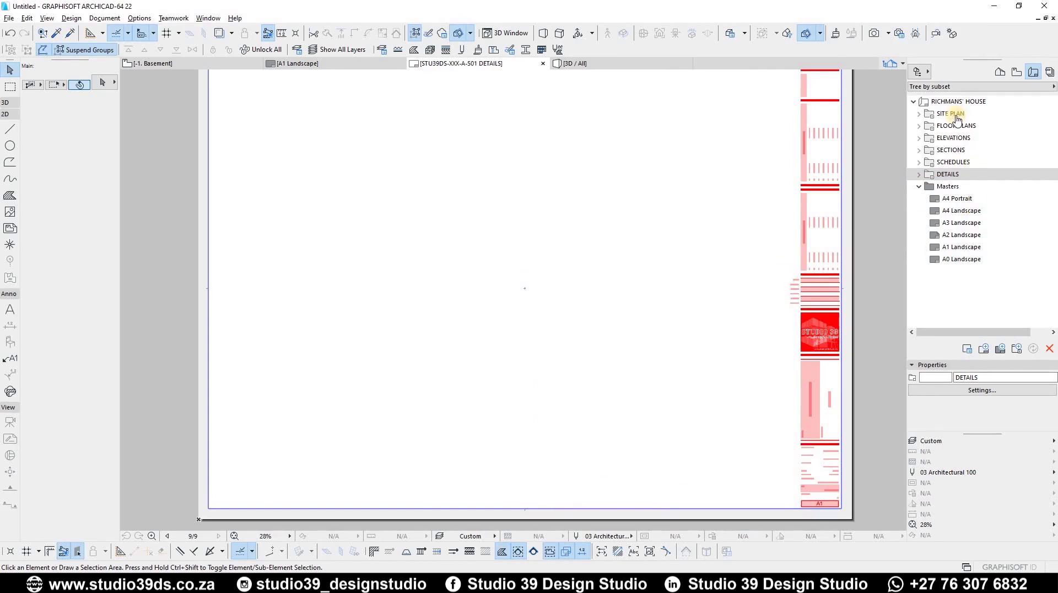
- Expand SITE PLAN, FLOOR PLANS and the remaining subsets through DETAILS to list their layouts
{"action": "left_click", "coordinate": [919, 115]}
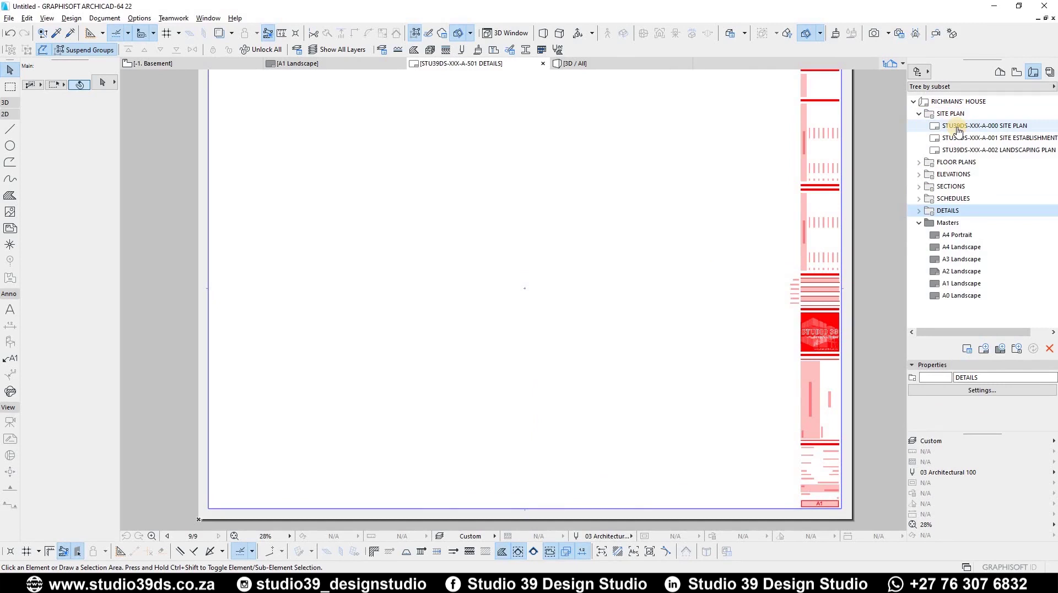
{"action": "left_click", "coordinate": [919, 162]}
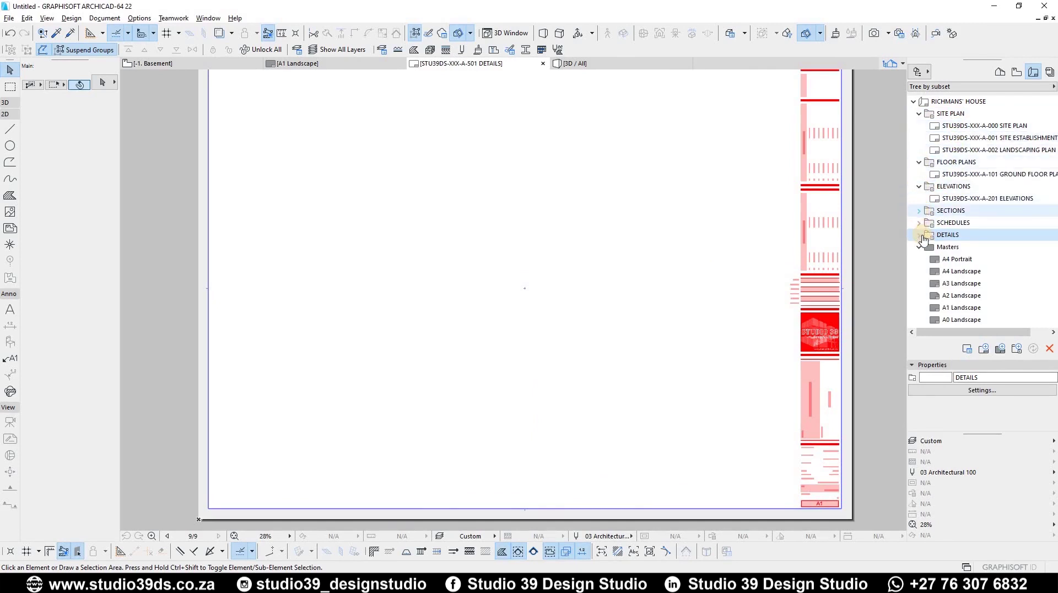
{"action": "left_click", "coordinate": [918, 272]}
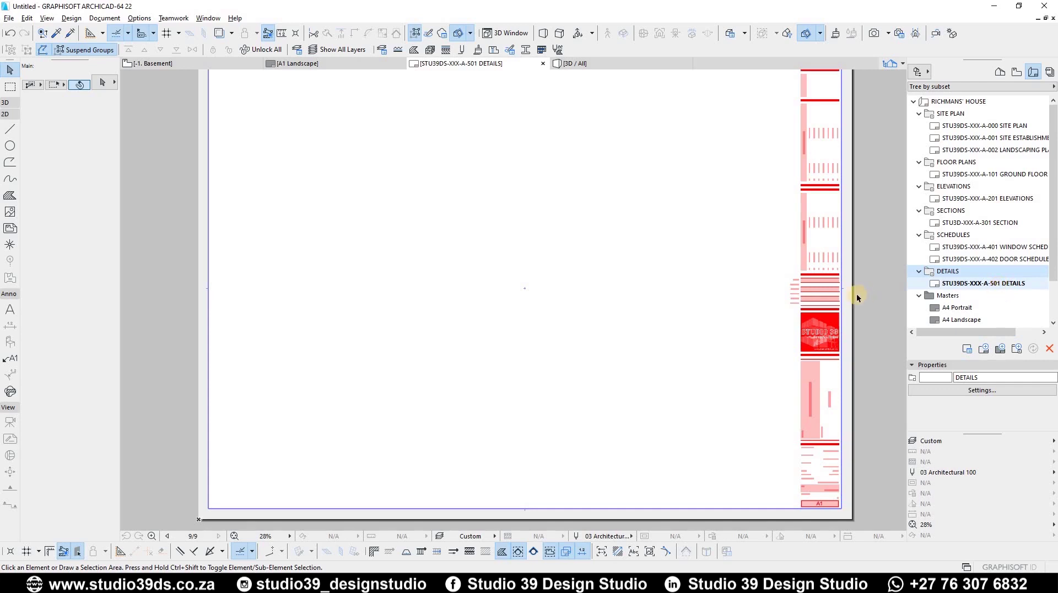
- Open the A1 Landscape master and inspect its title block
{"action": "scroll", "coordinate": [681, 302], "scroll_direction": "down", "scroll_amount": 3}
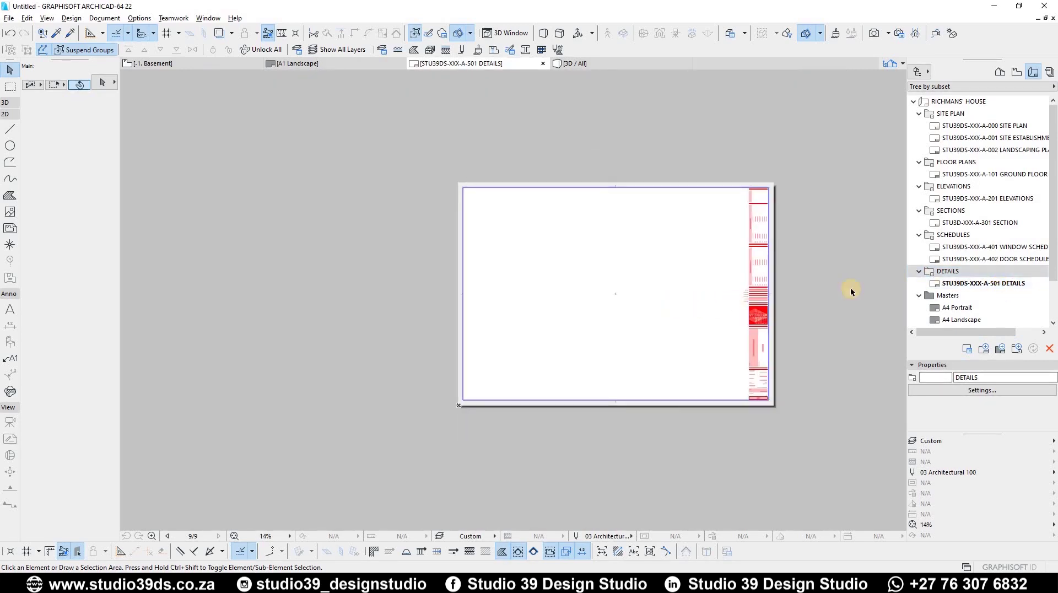
{"action": "scroll", "coordinate": [969, 267], "scroll_direction": "down", "scroll_amount": 2}
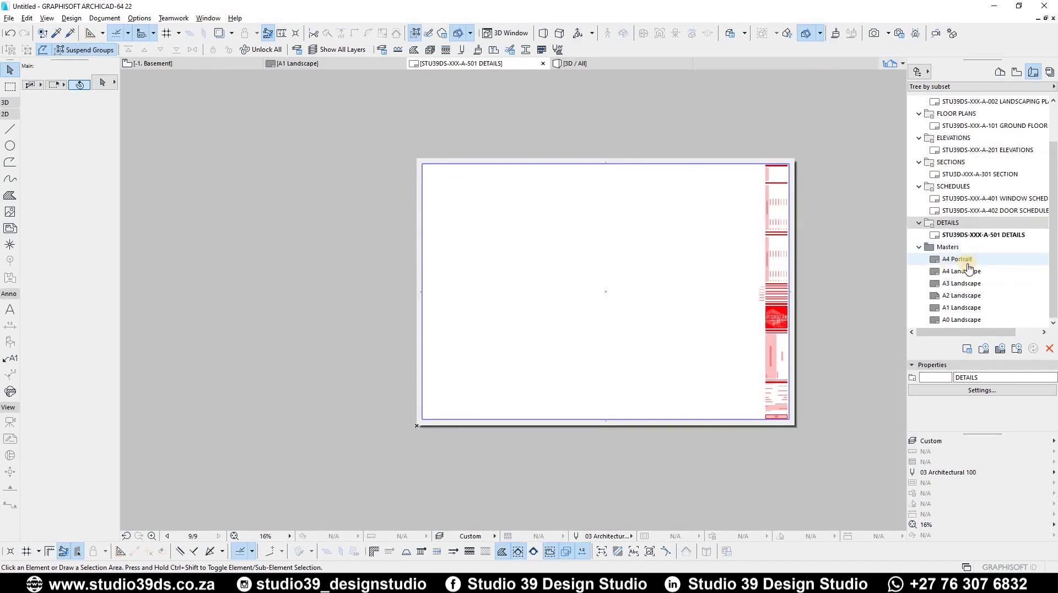
{"action": "double_click", "coordinate": [962, 307]}
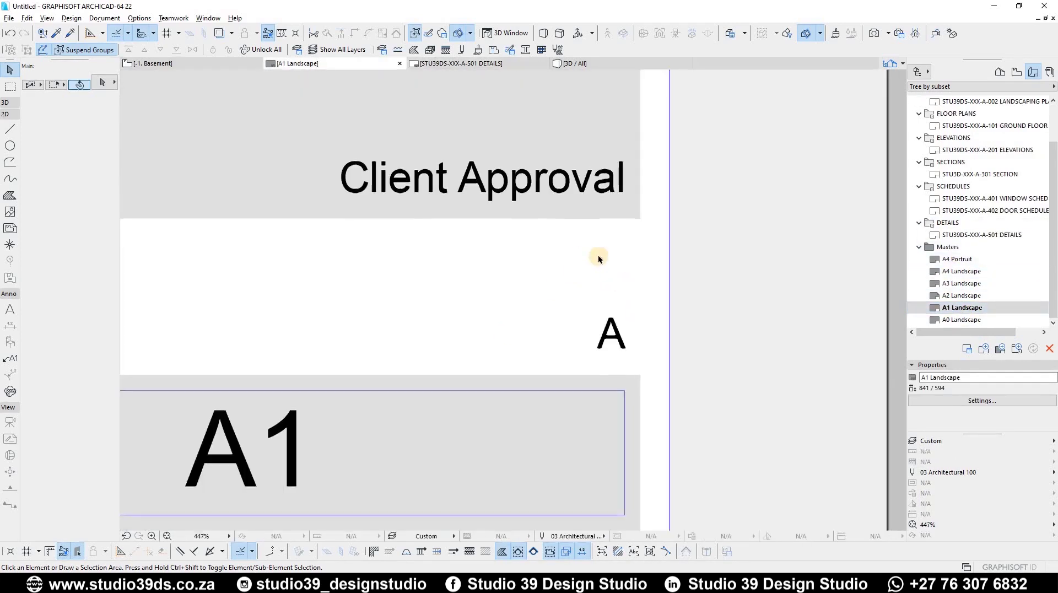
{"action": "scroll", "coordinate": [598, 255], "scroll_direction": "down", "scroll_amount": 10}
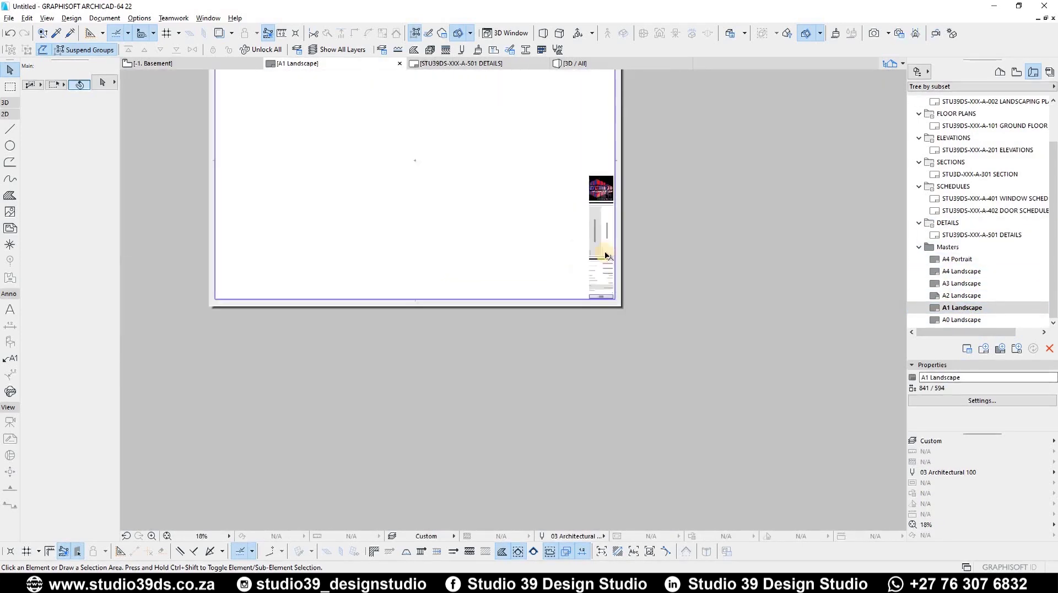
{"action": "scroll", "coordinate": [592, 155], "scroll_direction": "down", "scroll_amount": 3}
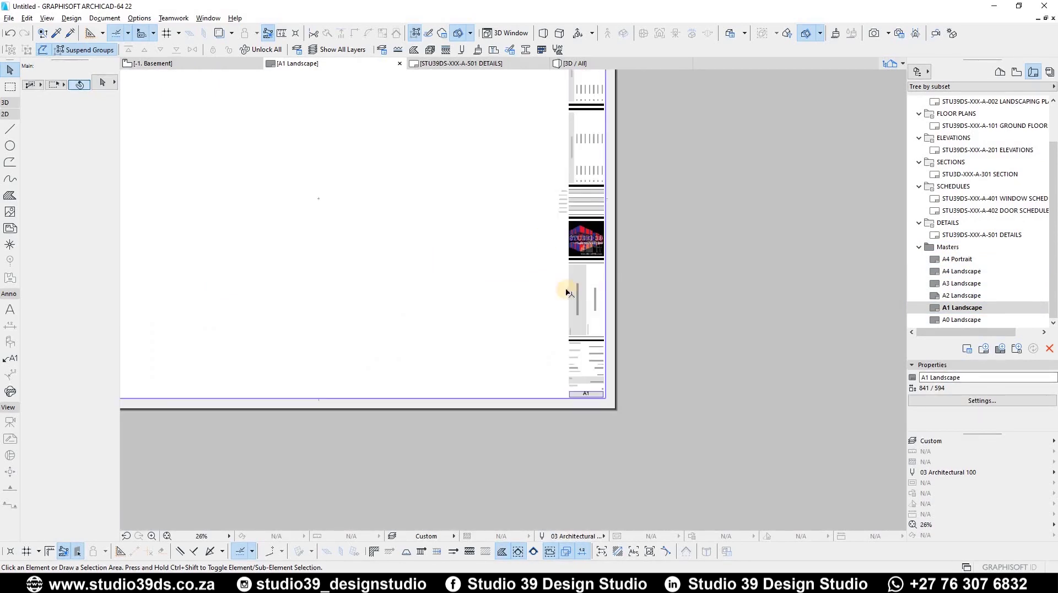
{"action": "left_click", "coordinate": [959, 307]}
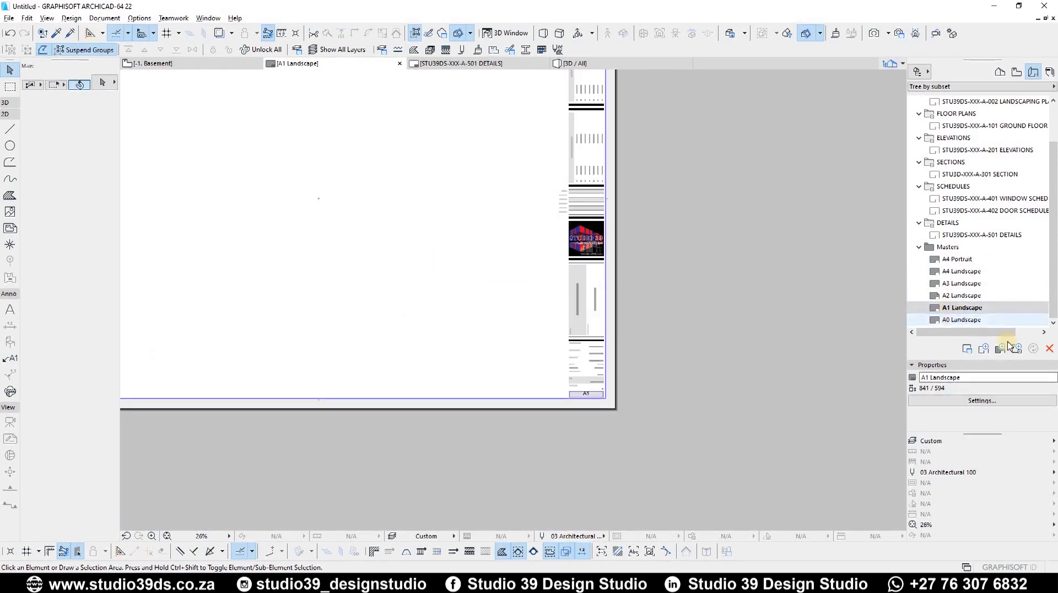
- Open the A0 Landscape master and zoom over its title block
{"action": "double_click", "coordinate": [969, 321]}
{"action": "scroll", "coordinate": [857, 361], "scroll_direction": "up", "scroll_amount": 5}
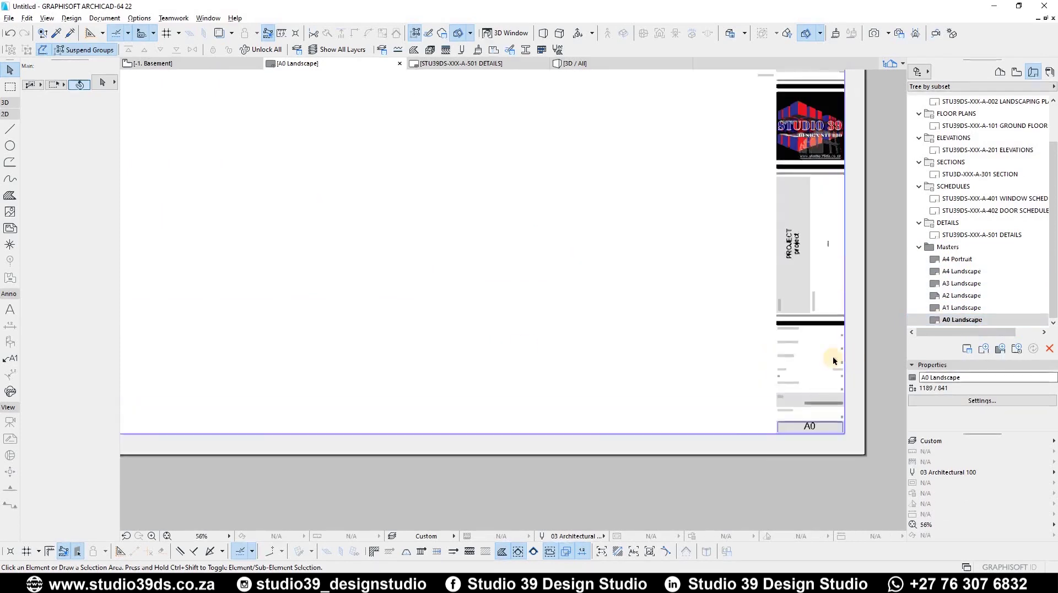
{"action": "scroll", "coordinate": [460, 363], "scroll_direction": "down", "scroll_amount": 3}
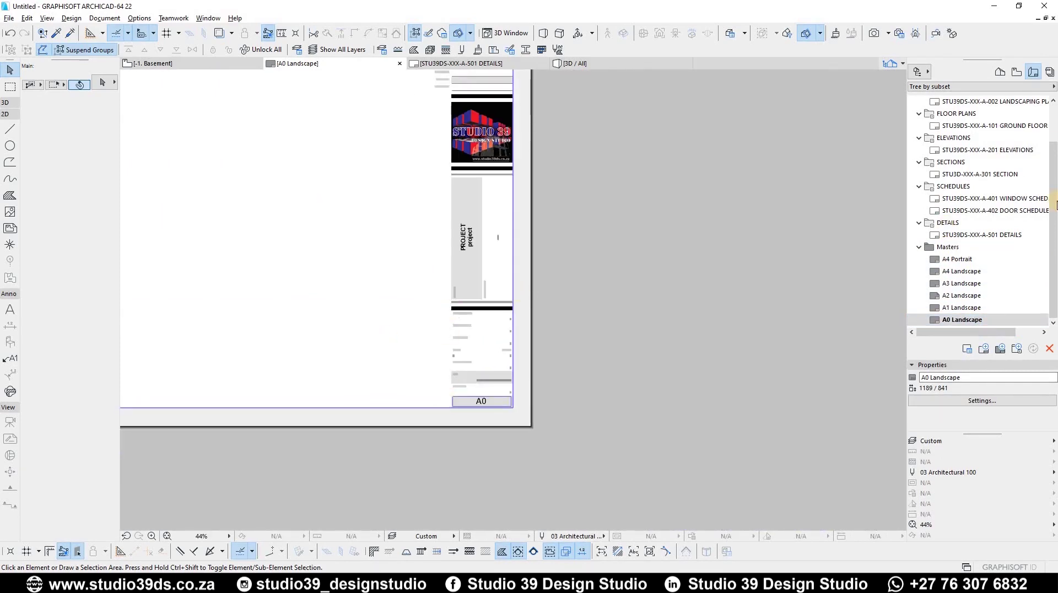
{"action": "scroll", "coordinate": [453, 313], "scroll_direction": "up", "scroll_amount": 4}
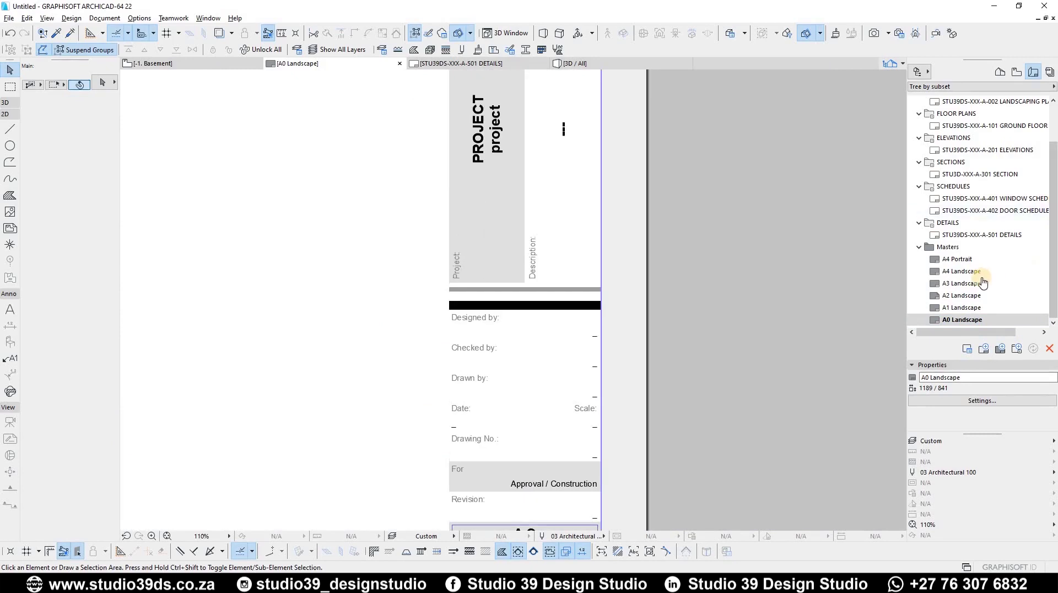
- Inspect the A2 Landscape master's title block, then reopen the A1 Landscape master
{"action": "double_click", "coordinate": [959, 297]}
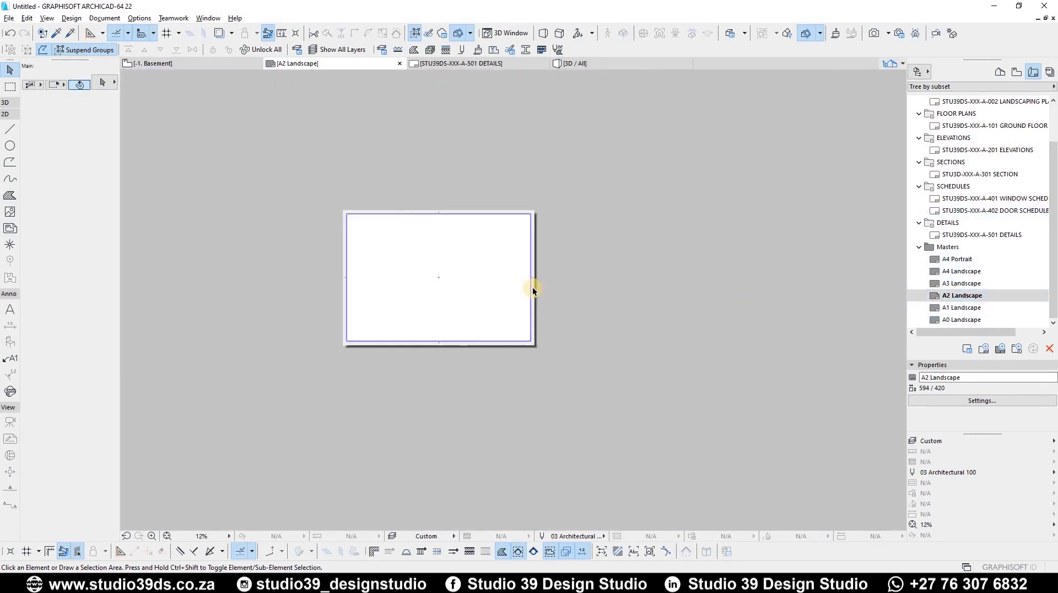
{"action": "scroll", "coordinate": [500, 238], "scroll_direction": "up", "scroll_amount": 8}
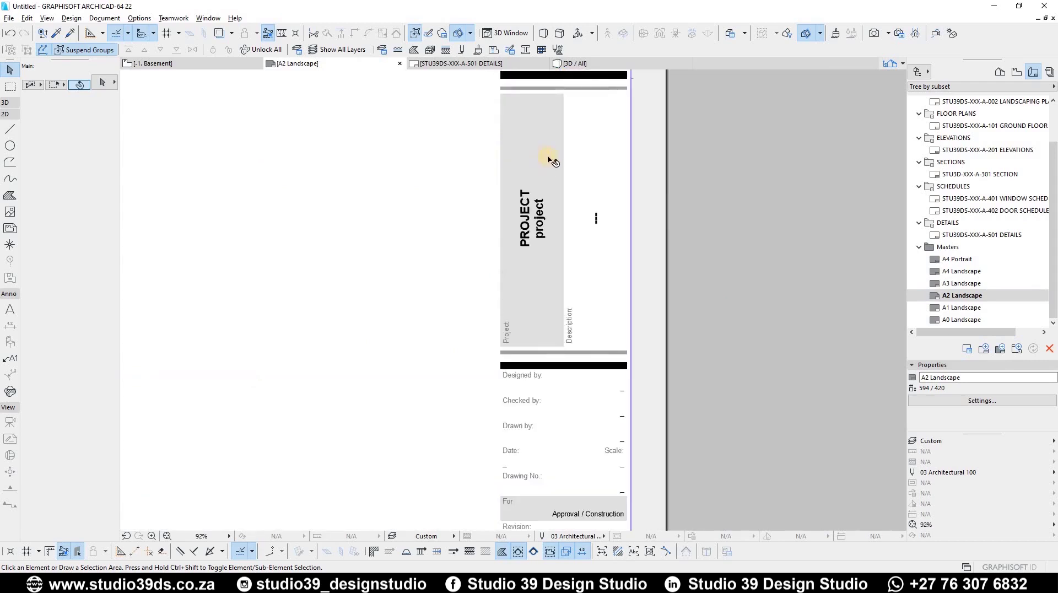
{"action": "scroll", "coordinate": [549, 159], "scroll_direction": "down", "scroll_amount": 2}
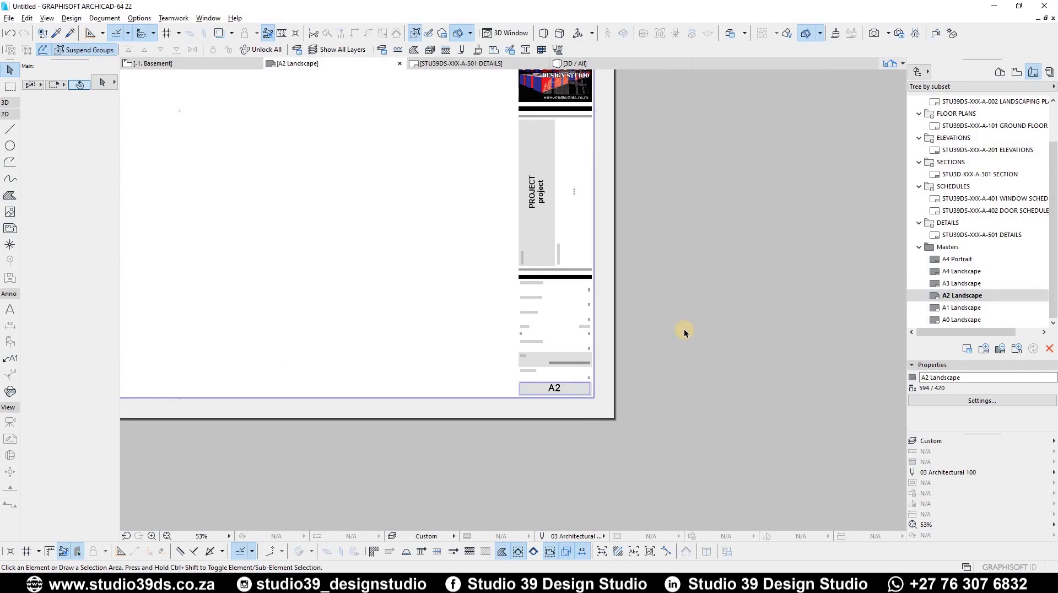
{"action": "scroll", "coordinate": [733, 306], "scroll_direction": "down", "scroll_amount": 5}
{"action": "scroll", "coordinate": [662, 184], "scroll_direction": "up", "scroll_amount": 2}
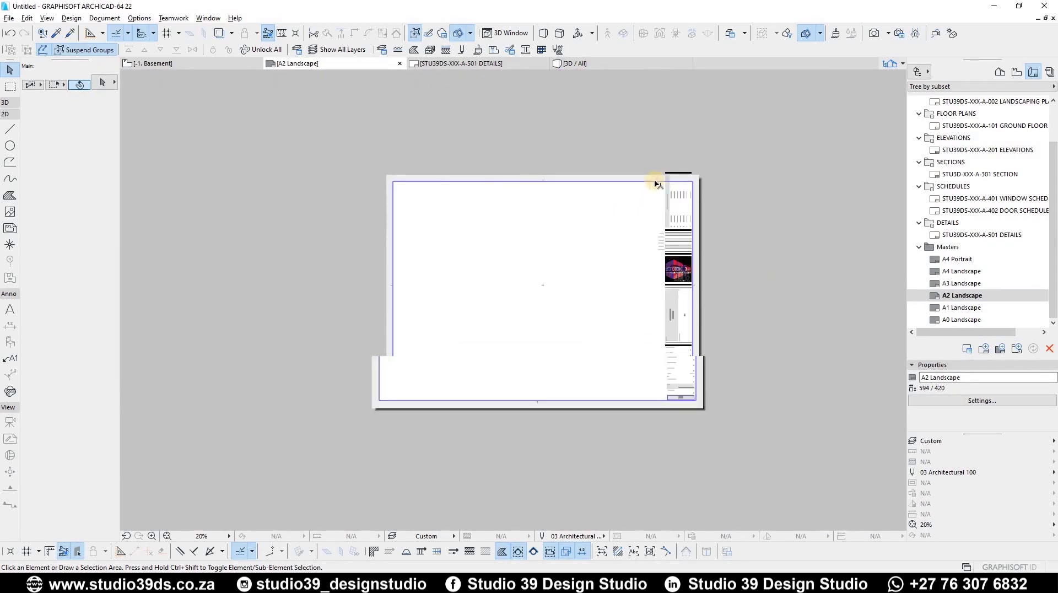
{"action": "double_click", "coordinate": [972, 310]}
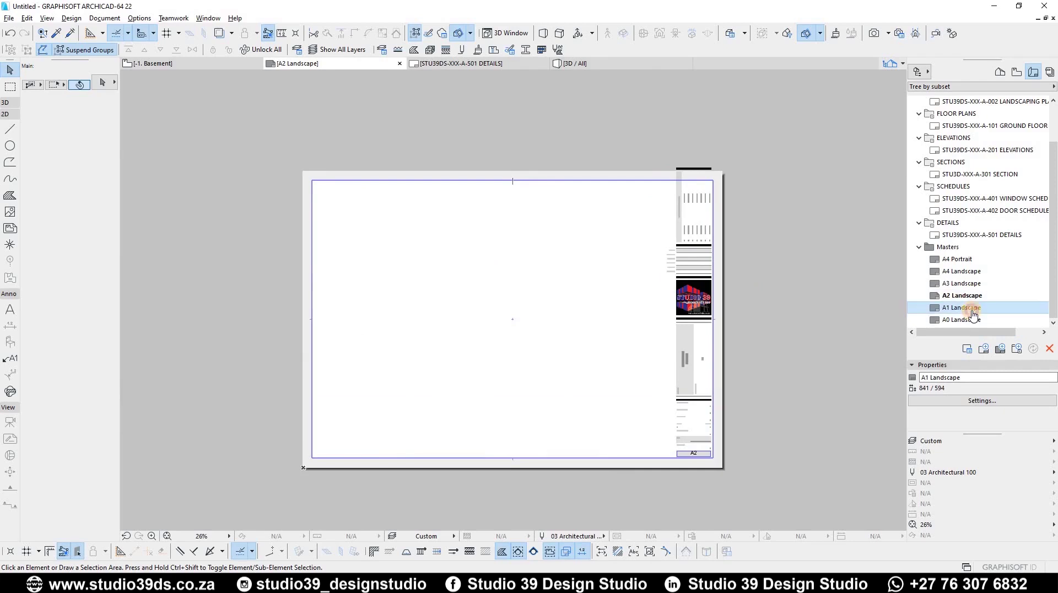